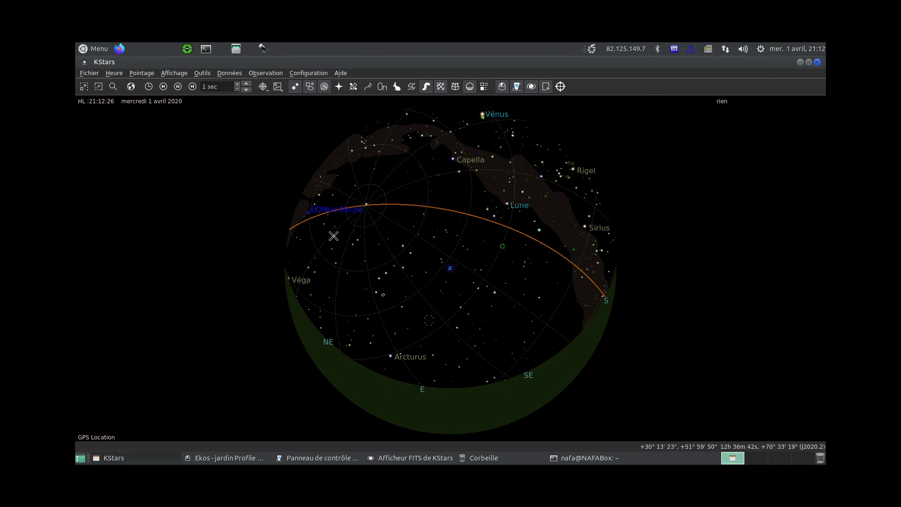
Survey the sky map along the meridian towards the south and east, and examine the star field between the pole and Regulus
{"action": "left_click_drag", "start_coordinate": [317, 240], "coordinate": [371, 258]}
{"action": "left_click_drag", "start_coordinate": [439, 235], "coordinate": [443, 209]}
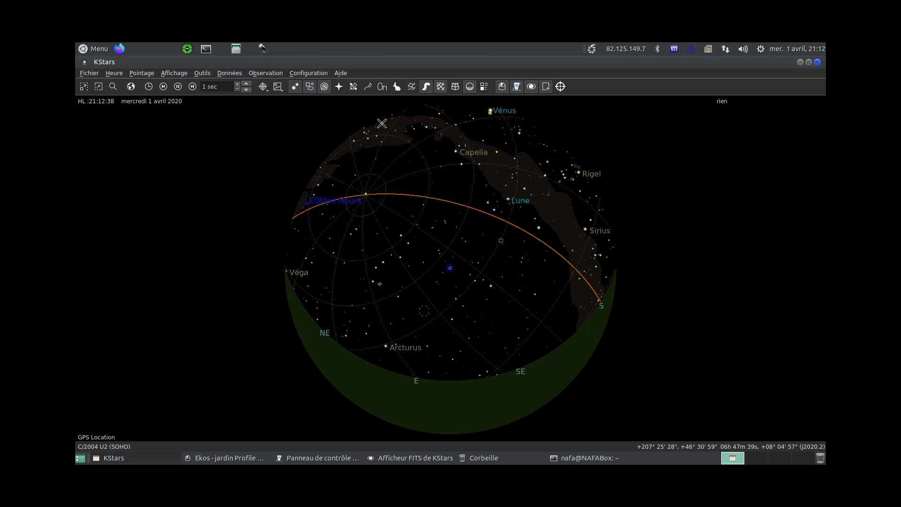
{"action": "key", "text": "s"}
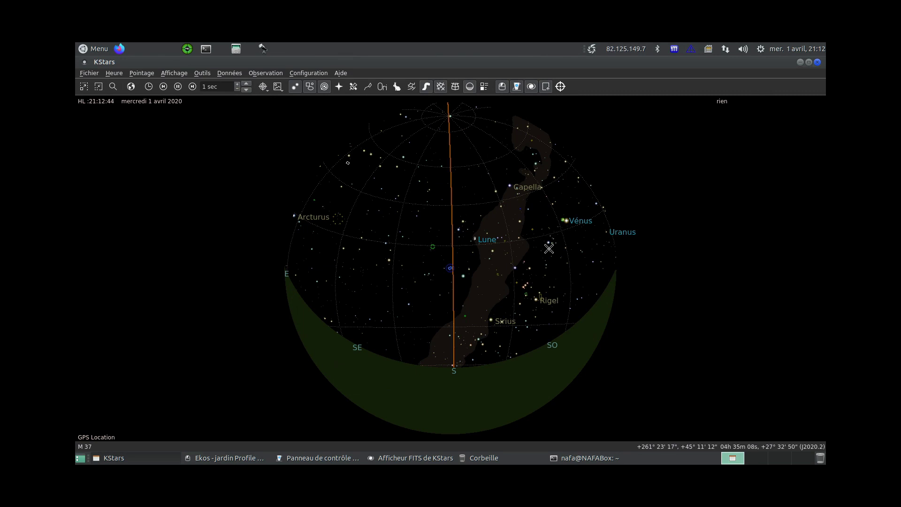
{"action": "double_click", "coordinate": [398, 247]}
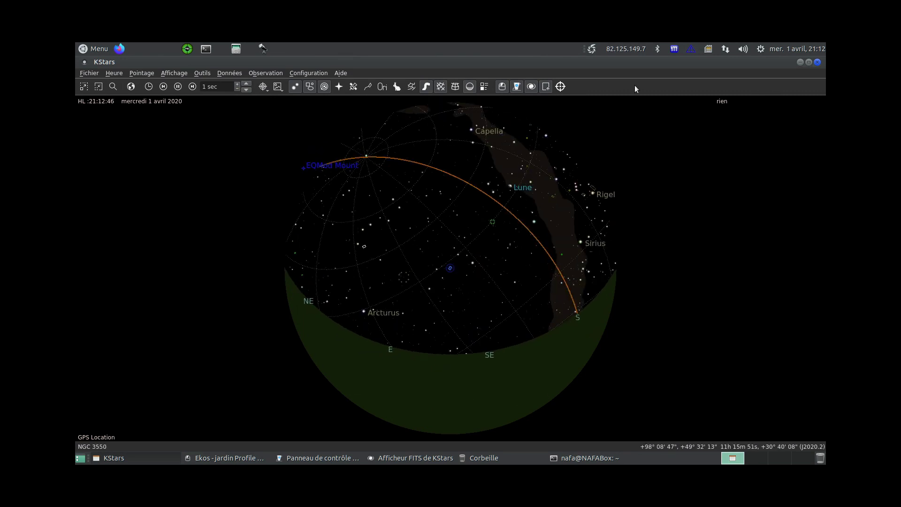
{"action": "double_click", "coordinate": [484, 209]}
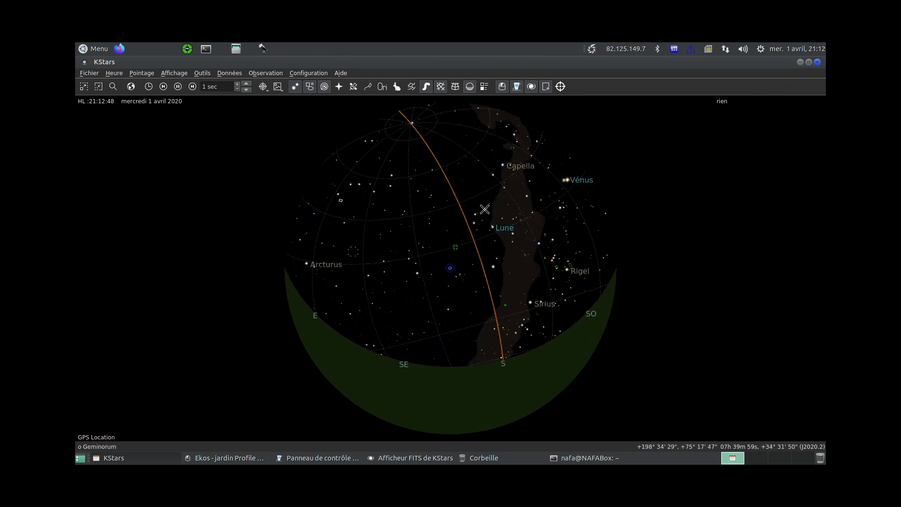
{"action": "double_click", "coordinate": [470, 273]}
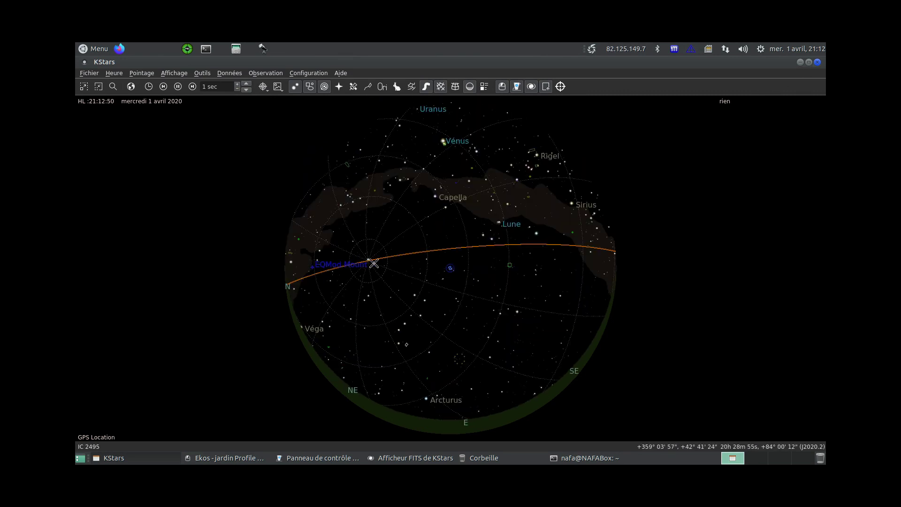
{"action": "scroll", "coordinate": [474, 277], "scroll_direction": "down", "scroll_amount": 1}
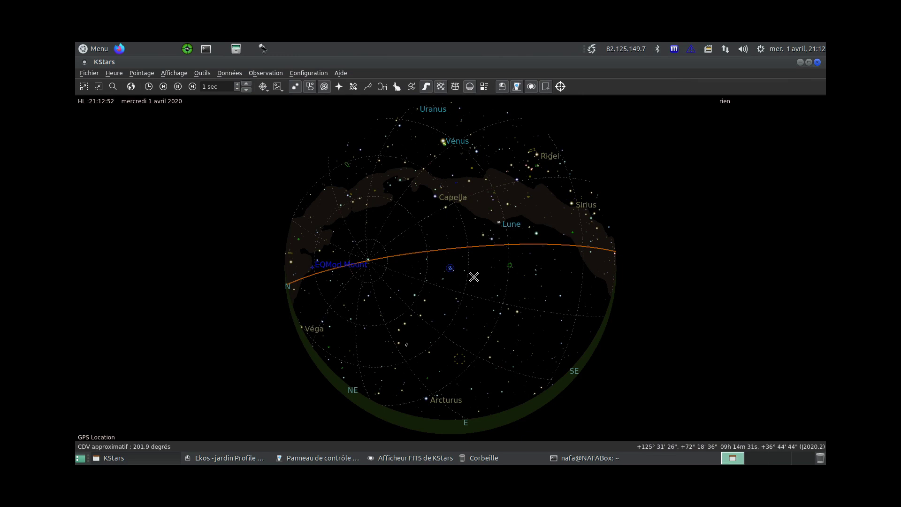
{"action": "scroll", "coordinate": [472, 277], "scroll_direction": "up", "scroll_amount": 5}
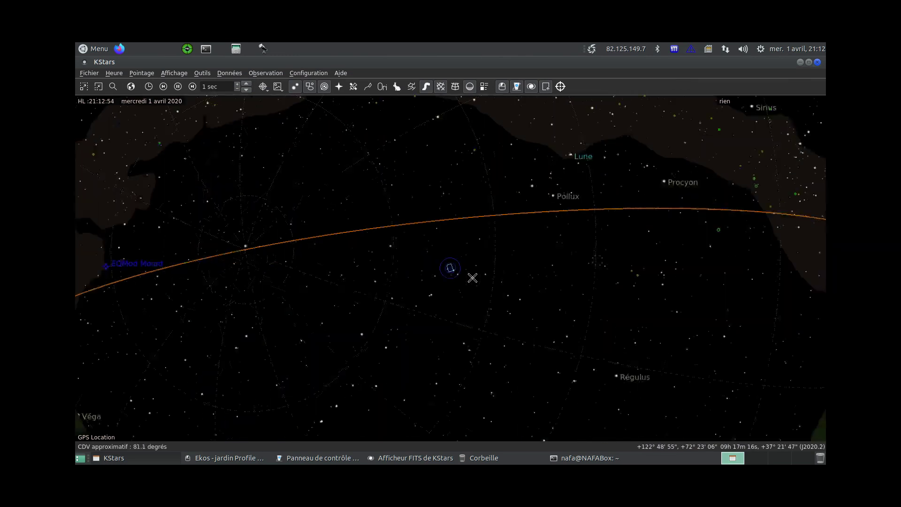
{"action": "double_click", "coordinate": [487, 307]}
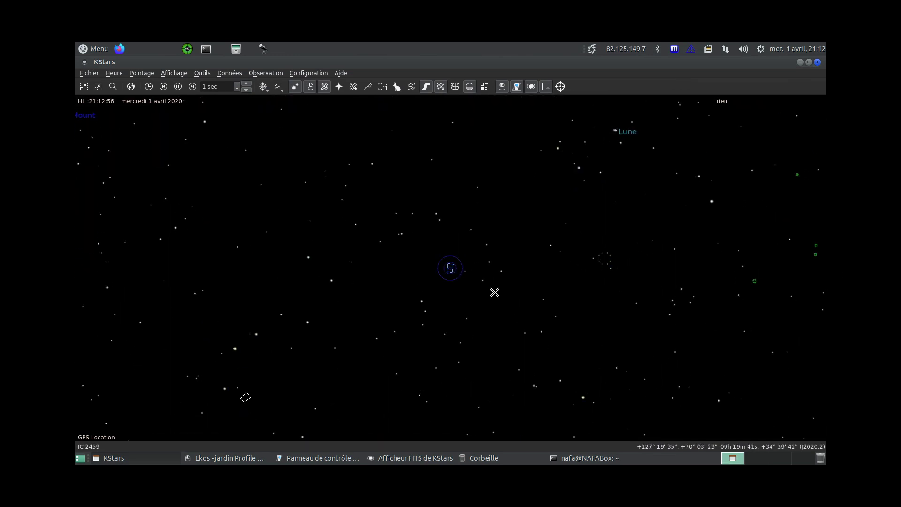
Turn on mount tracking in Ekos and slew the EQMod Mount to the galaxy IC 2549 from the sky map
{"action": "left_click", "coordinate": [227, 457]}
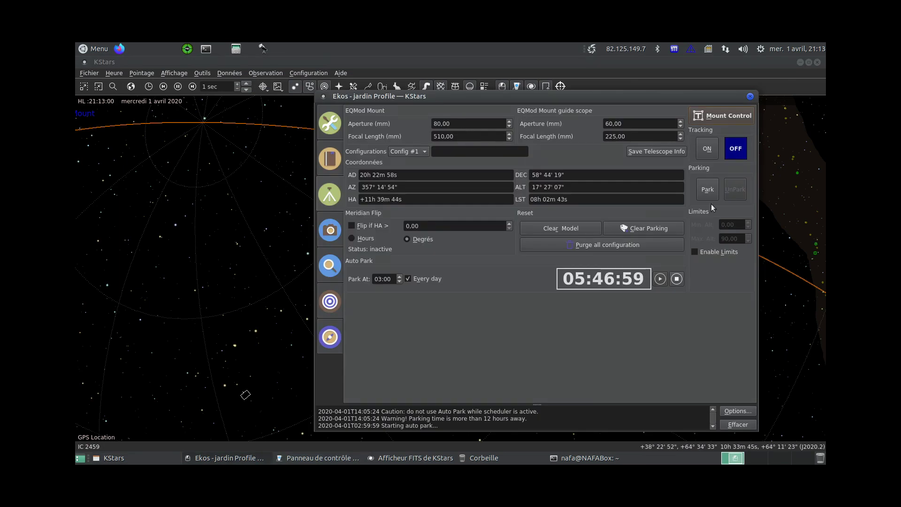
{"action": "left_click", "coordinate": [707, 149]}
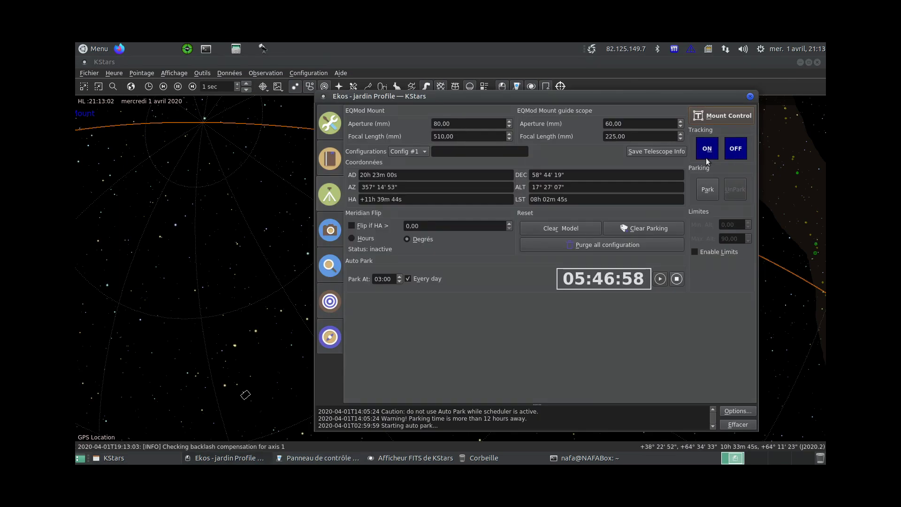
{"action": "left_click", "coordinate": [355, 275]}
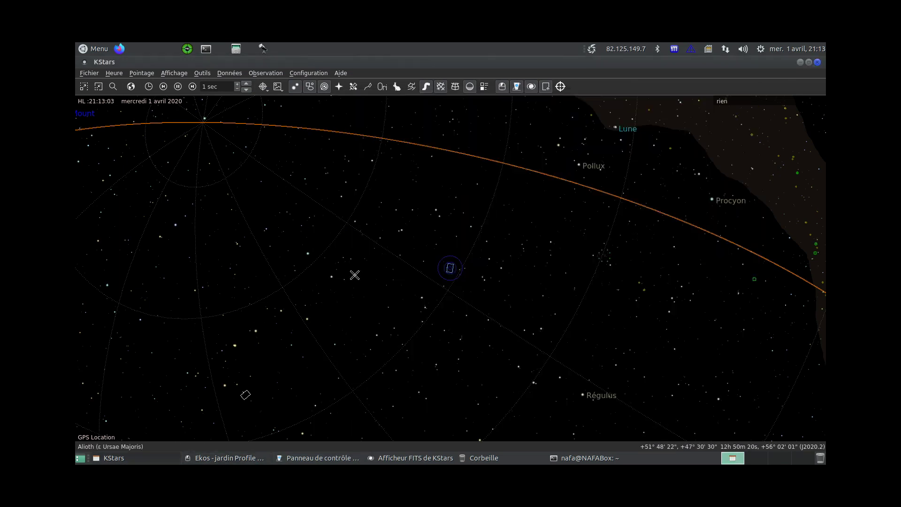
{"action": "right_click", "coordinate": [510, 256]}
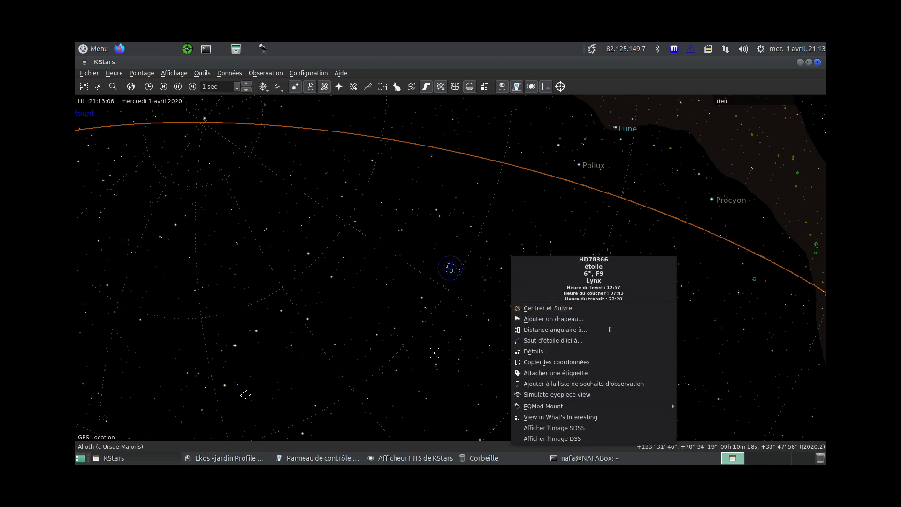
{"action": "right_click", "coordinate": [458, 323]}
{"action": "right_click", "coordinate": [459, 317]}
{"action": "mouse_move", "coordinate": [492, 279]}
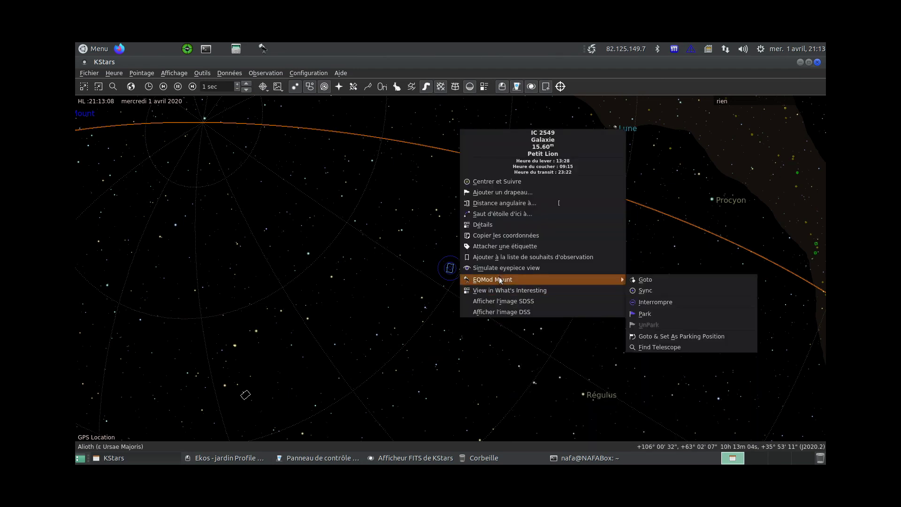
{"action": "left_click", "coordinate": [698, 282]}
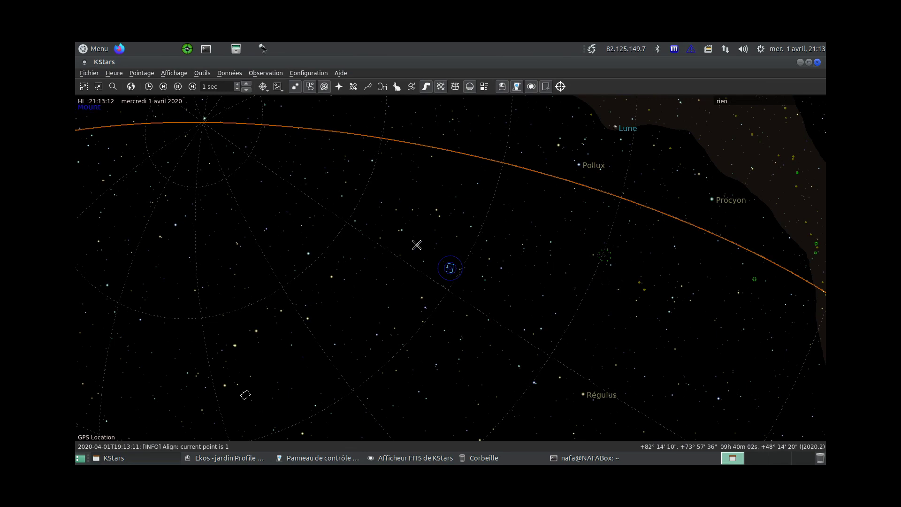
{"action": "scroll", "coordinate": [416, 244], "scroll_direction": "down", "scroll_amount": 5}
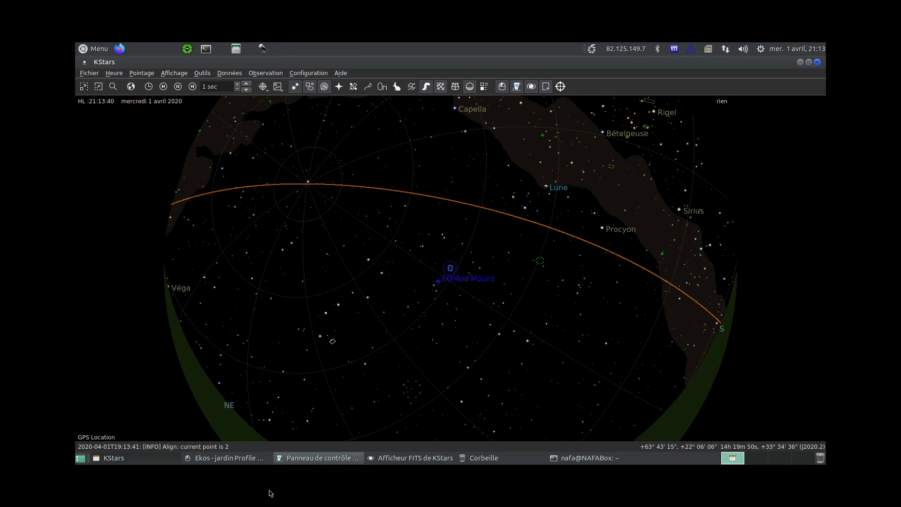
Clear all solution points in the Ekos alignment module, confirming the deletion
{"action": "left_click", "coordinate": [212, 457]}
{"action": "left_click", "coordinate": [335, 304]}
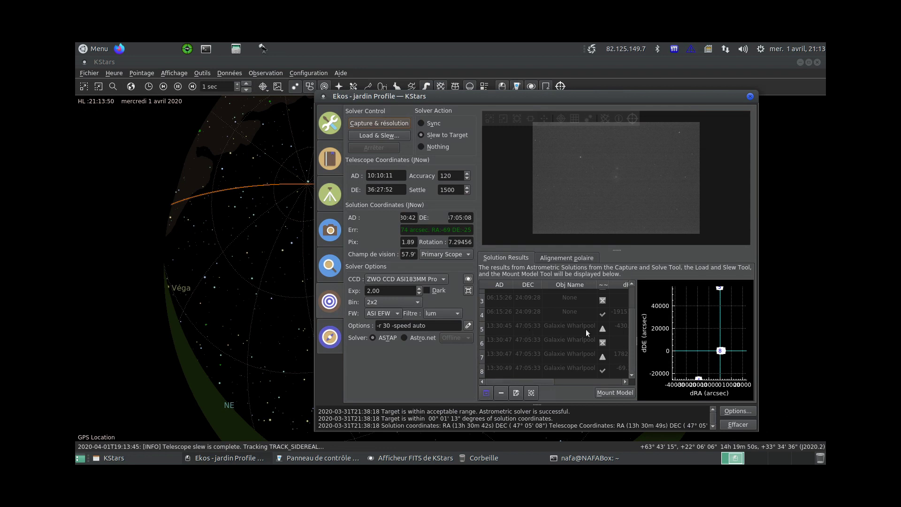
{"action": "left_click", "coordinate": [486, 393]}
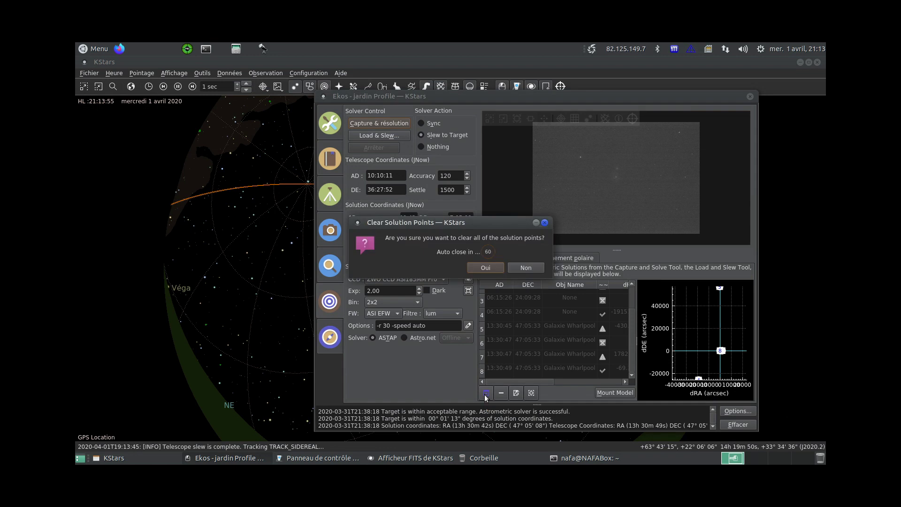
{"action": "left_click", "coordinate": [485, 267]}
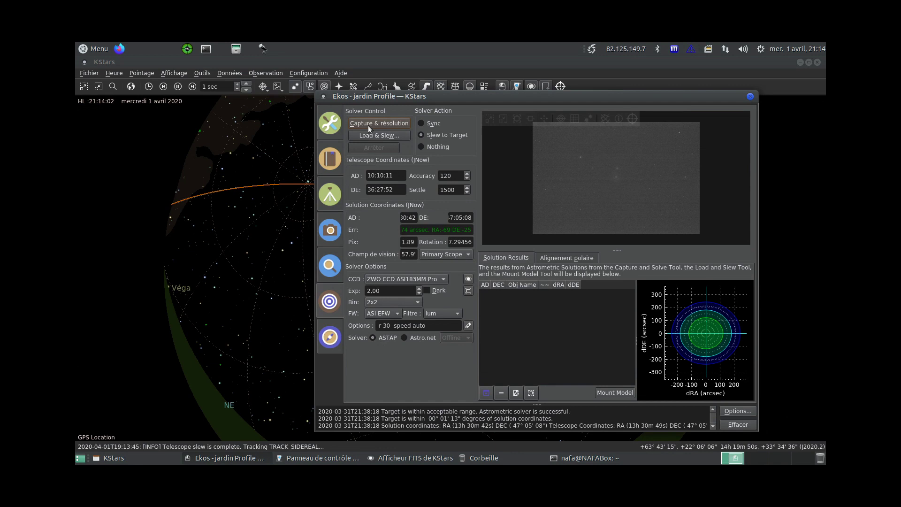
Capture and plate-solve an image with the solver action set to Sync, and check the mount's position on the sky map
{"action": "left_click", "coordinate": [430, 125]}
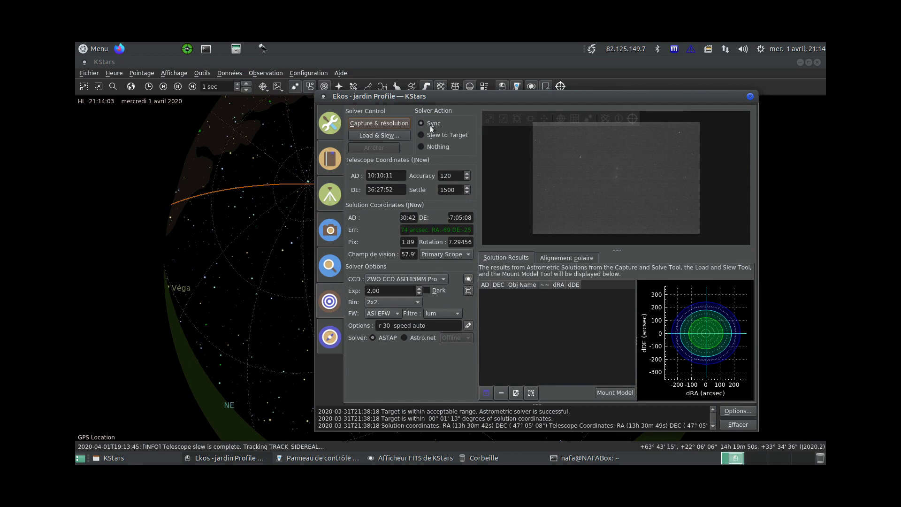
{"action": "left_click", "coordinate": [367, 123]}
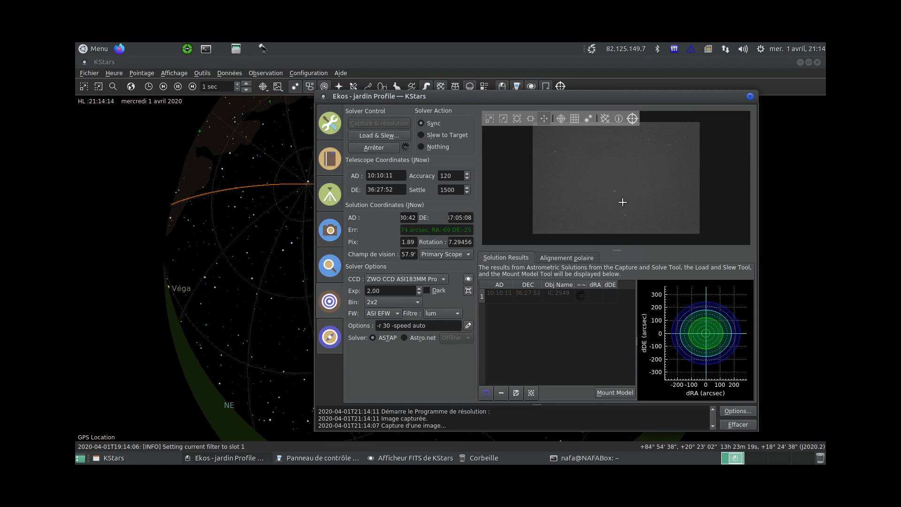
{"action": "scroll", "coordinate": [631, 196], "scroll_direction": "up", "scroll_amount": 2}
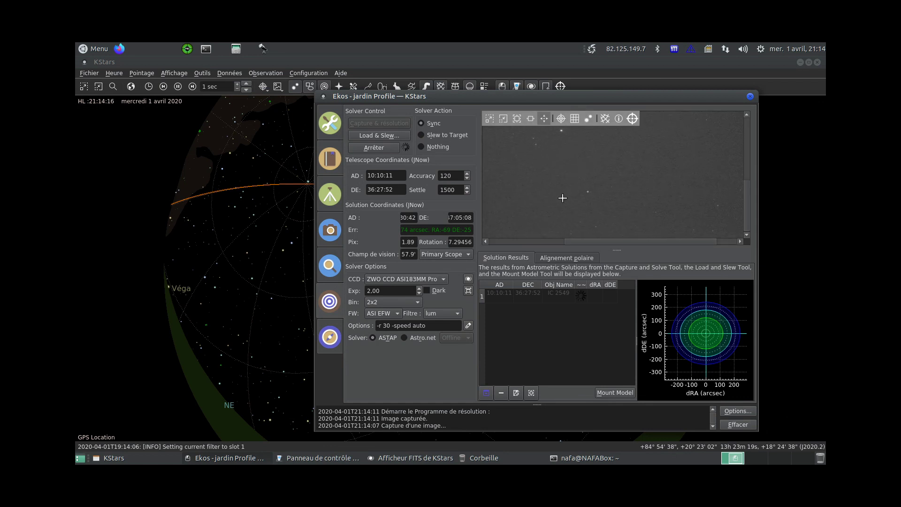
{"action": "scroll", "coordinate": [577, 187], "scroll_direction": "down", "scroll_amount": 2}
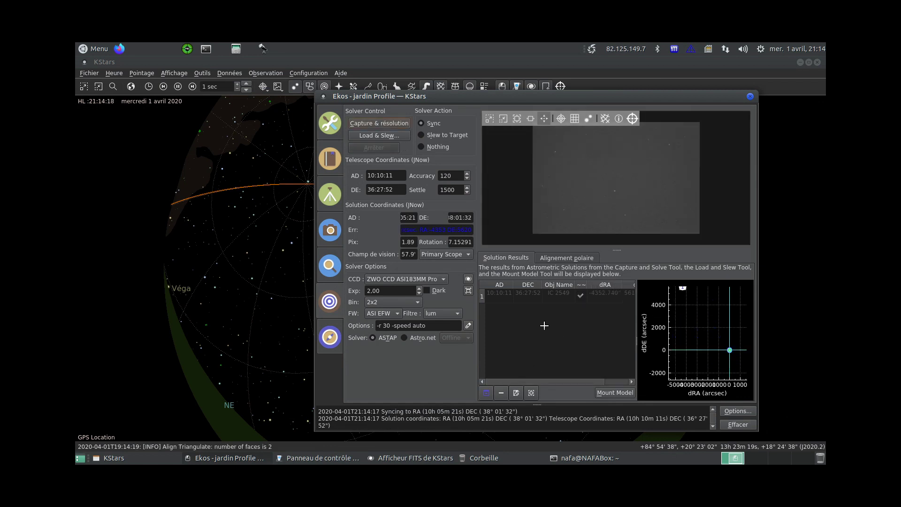
{"action": "left_click", "coordinate": [258, 263]}
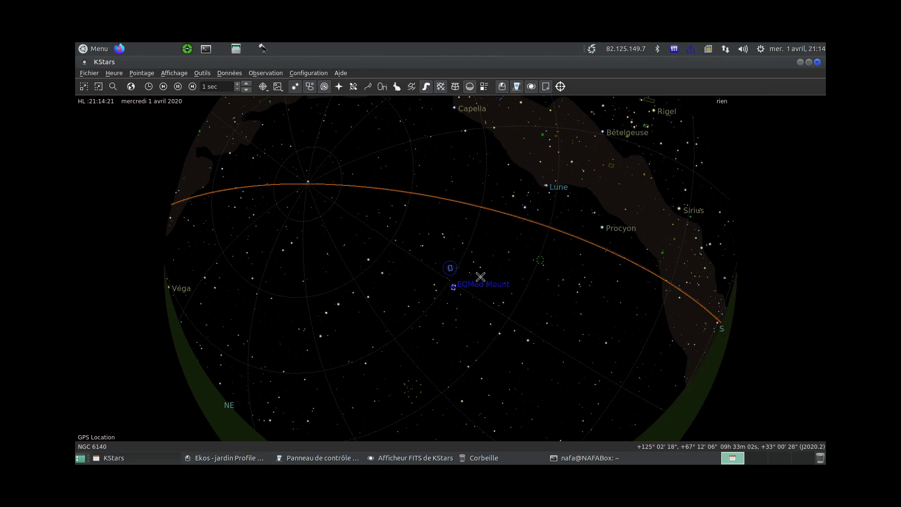
{"action": "scroll", "coordinate": [480, 277], "scroll_direction": "up", "scroll_amount": 3}
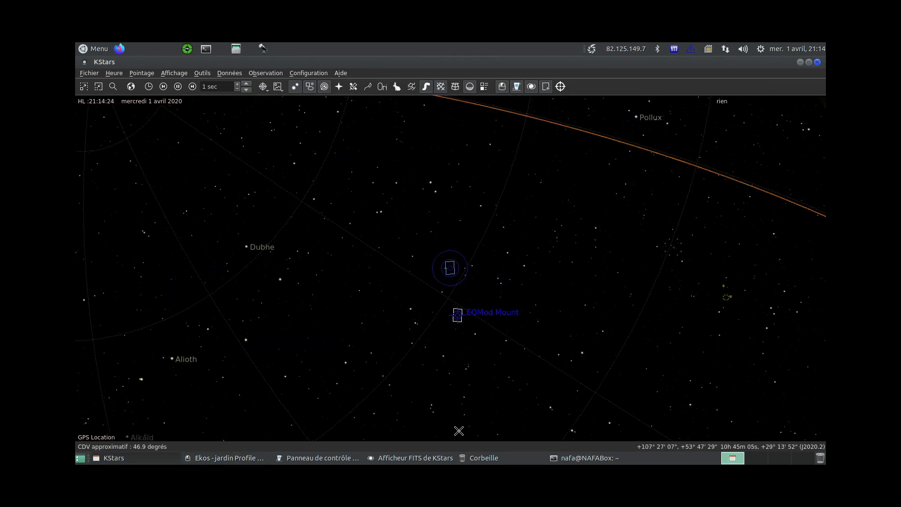
{"action": "scroll", "coordinate": [488, 298], "scroll_direction": "up", "scroll_amount": 1}
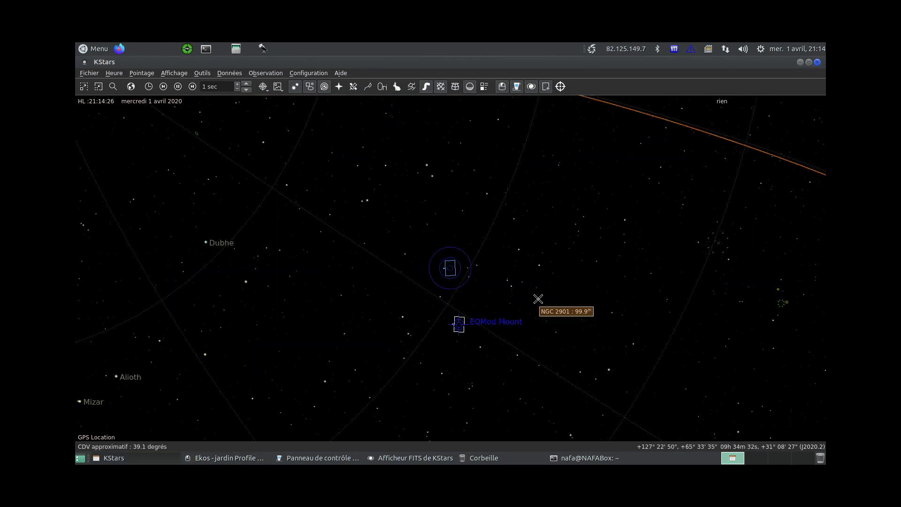
{"action": "scroll", "coordinate": [482, 318], "scroll_direction": "up", "scroll_amount": 1}
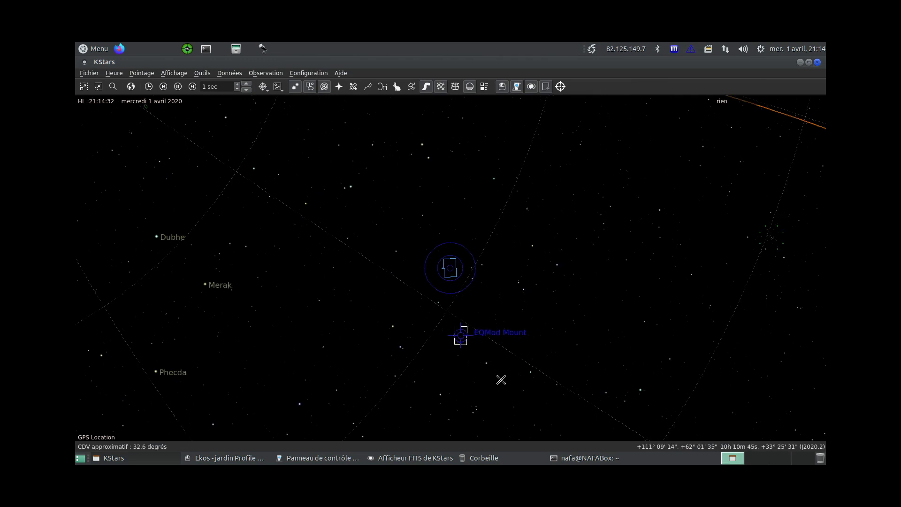
Clear the previous V-curve data in the Ekos focus module
{"action": "left_click", "coordinate": [206, 458]}
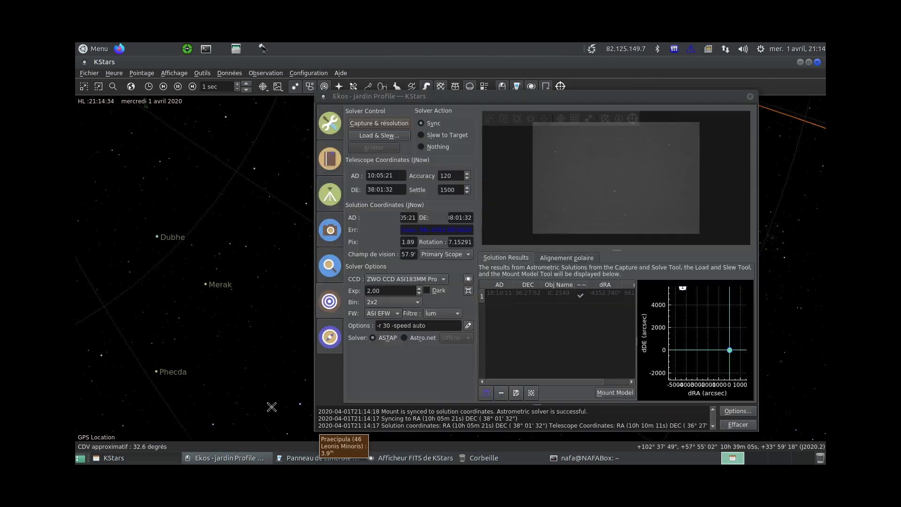
{"action": "left_click", "coordinate": [330, 274]}
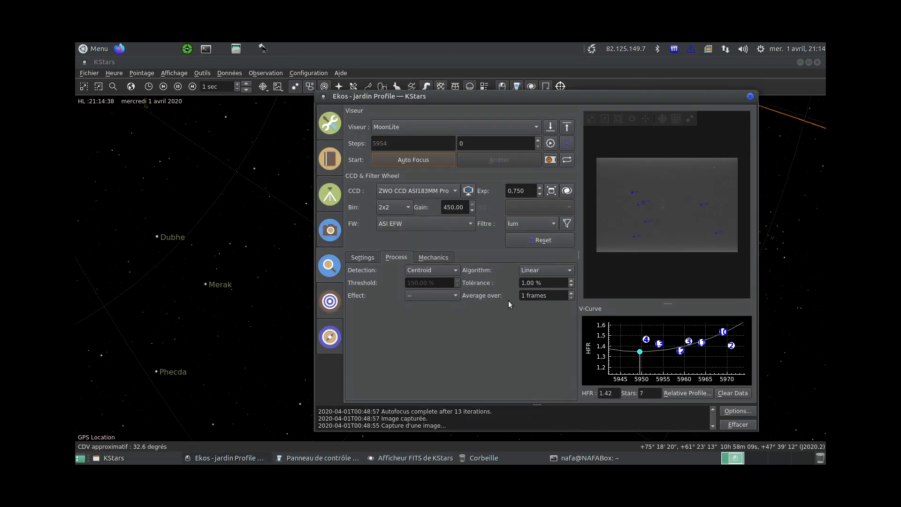
{"action": "left_click", "coordinate": [728, 393]}
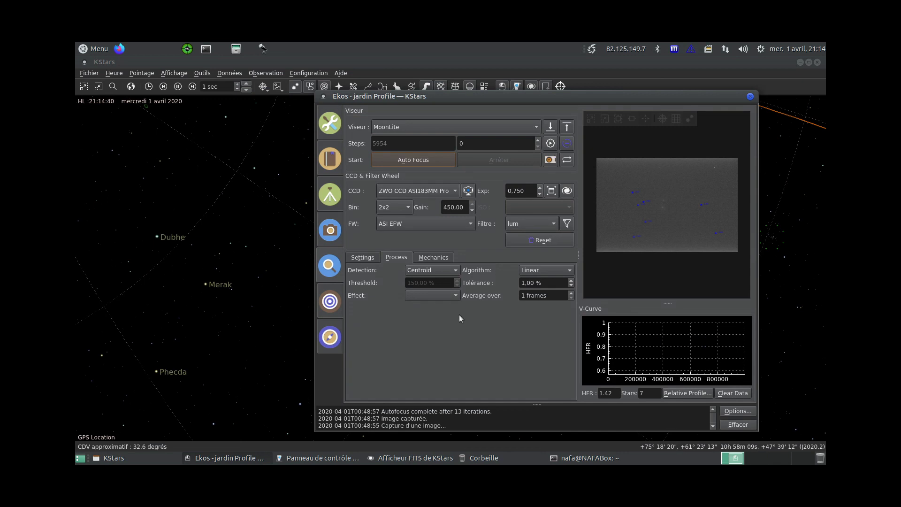
Review the focuser's mechanics, process and Full Field settings, and examine the HFR-labelled stars in the focus image
{"action": "left_click", "coordinate": [442, 259]}
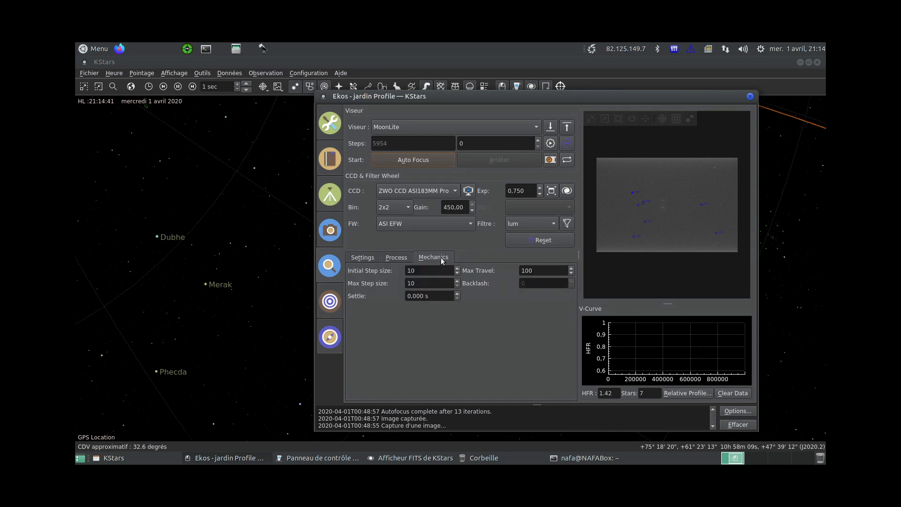
{"action": "left_click", "coordinate": [396, 259]}
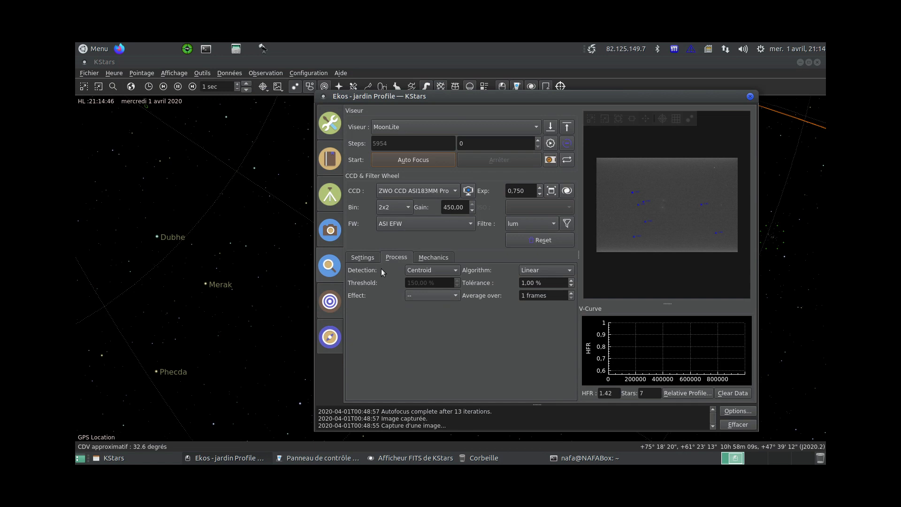
{"action": "left_click", "coordinate": [361, 259]}
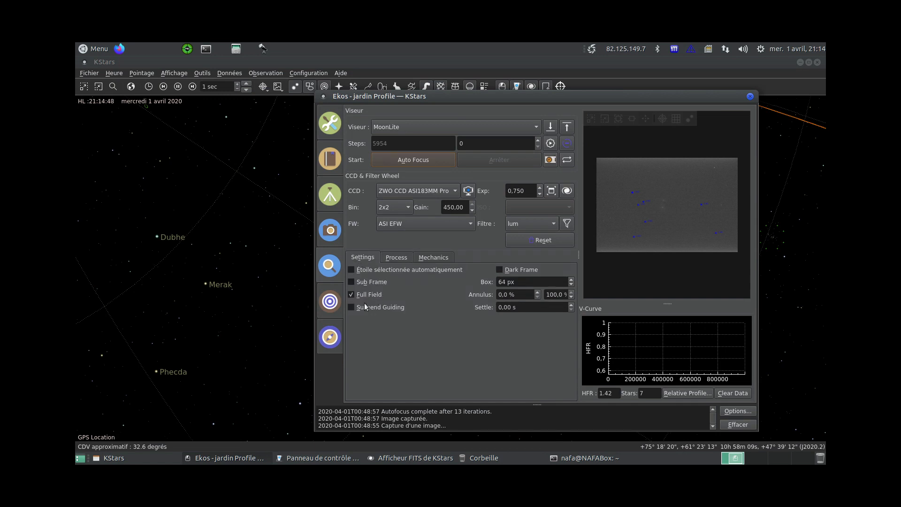
{"action": "left_click", "coordinate": [351, 294]}
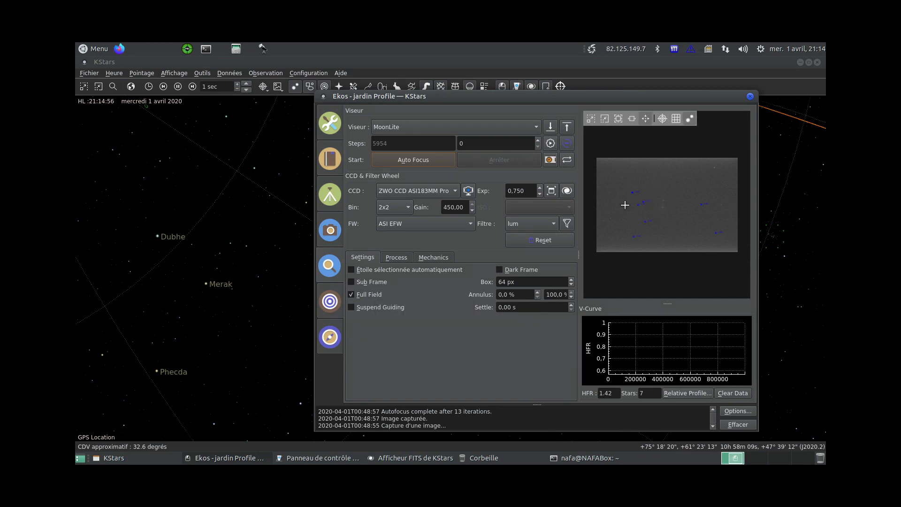
{"action": "scroll", "coordinate": [633, 206], "scroll_direction": "up", "scroll_amount": 3}
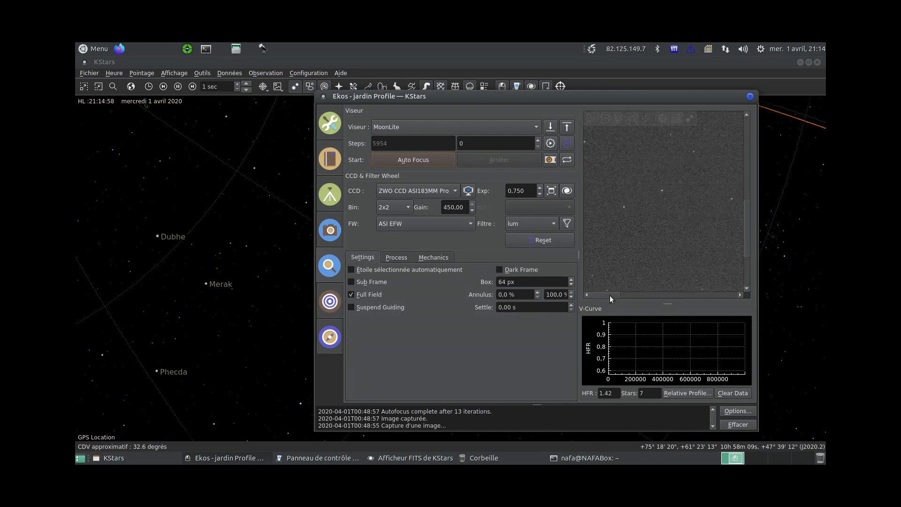
{"action": "left_click_drag", "start_coordinate": [610, 294], "coordinate": [659, 294]}
{"action": "scroll", "coordinate": [626, 249], "scroll_direction": "down", "scroll_amount": 1}
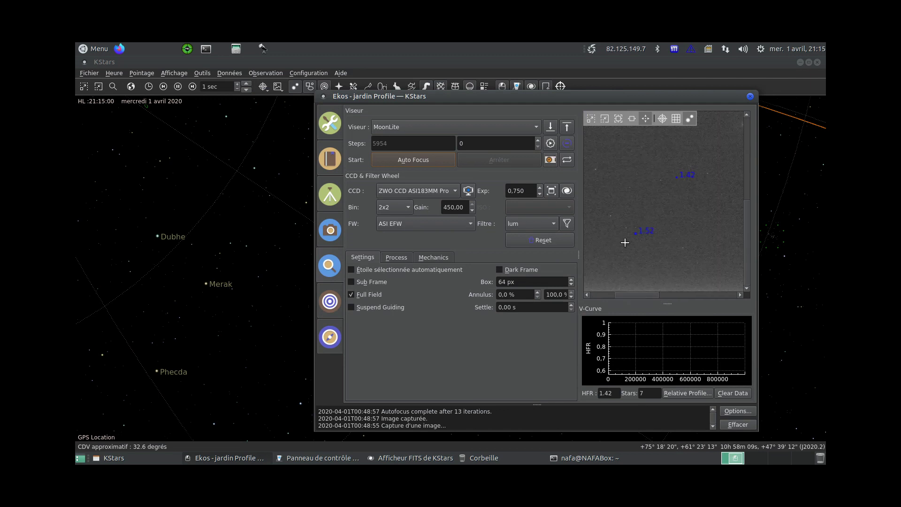
Review the focuser's initial and maximum step sizes in the mechanics settings and start the autofocus run
{"action": "scroll", "coordinate": [670, 251], "scroll_direction": "down", "scroll_amount": 1}
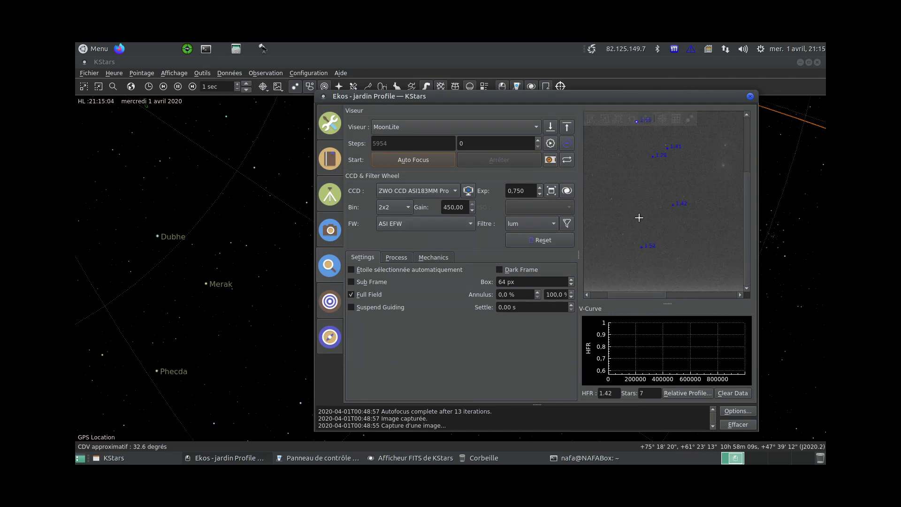
{"action": "scroll", "coordinate": [651, 215], "scroll_direction": "down", "scroll_amount": 1}
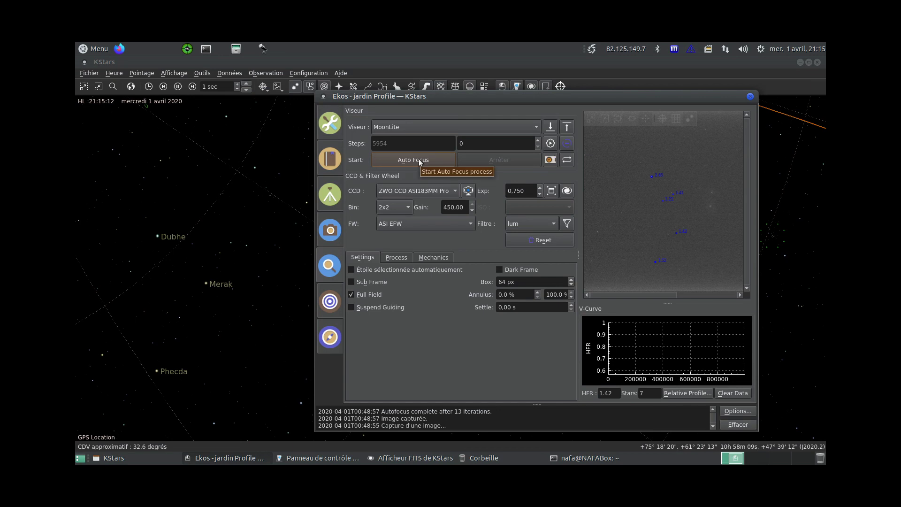
{"action": "left_click", "coordinate": [431, 258]}
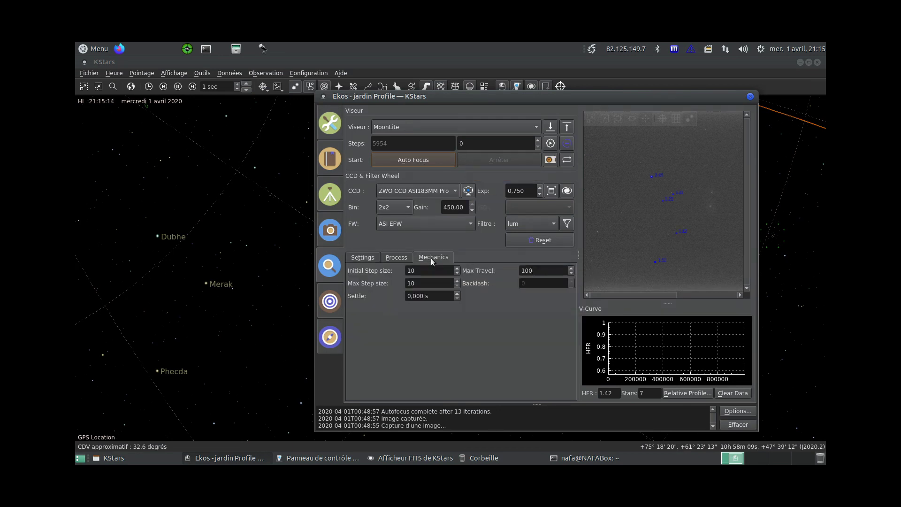
{"action": "double_click", "coordinate": [412, 283]}
{"action": "left_click", "coordinate": [429, 283]}
{"action": "left_click_drag", "start_coordinate": [429, 282], "coordinate": [401, 284]}
{"action": "double_click", "coordinate": [422, 271]}
{"action": "left_click", "coordinate": [410, 160]}
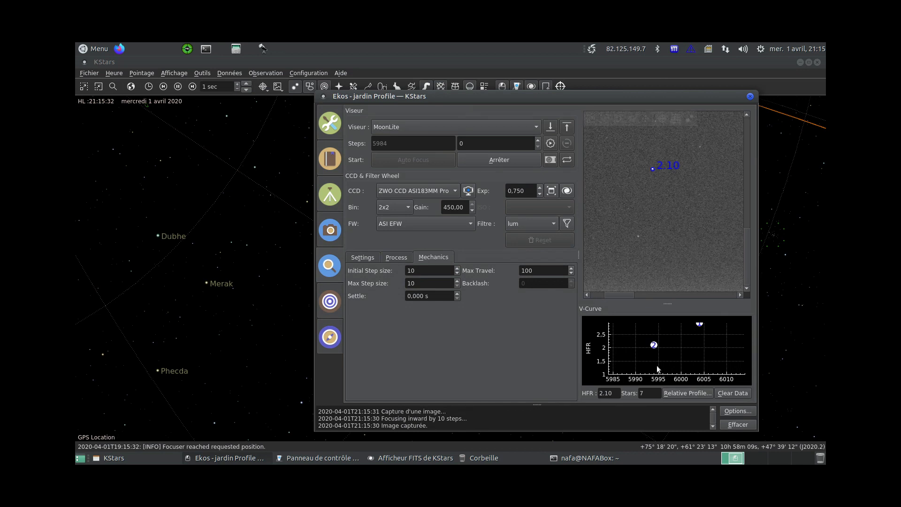
Examine the V-curve, the maximum travel setting, the final HFR and the labelled stars in the focus image
{"action": "mouse_move", "coordinate": [654, 347]}
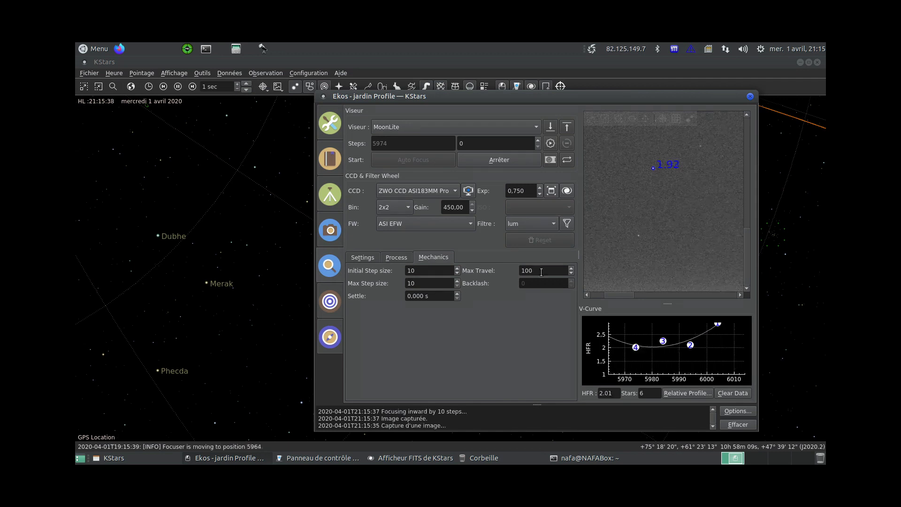
{"action": "double_click", "coordinate": [521, 271]}
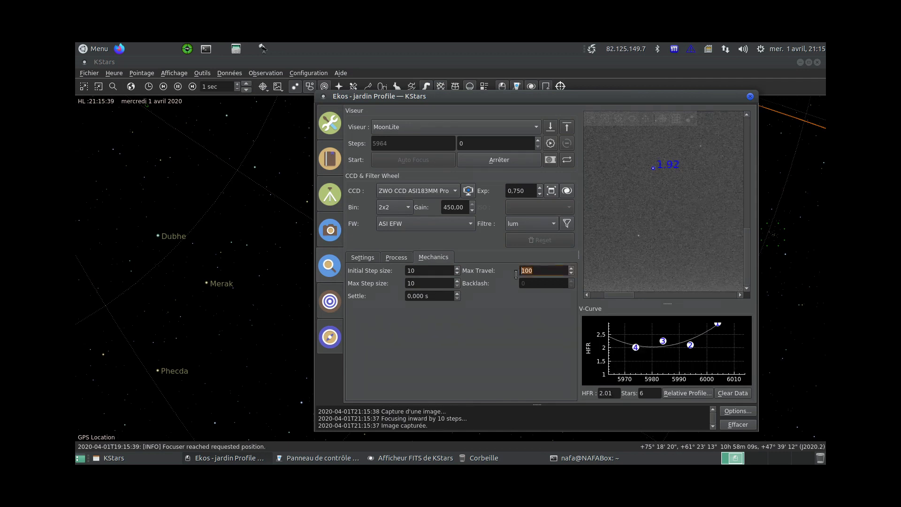
{"action": "left_click", "coordinate": [541, 272]}
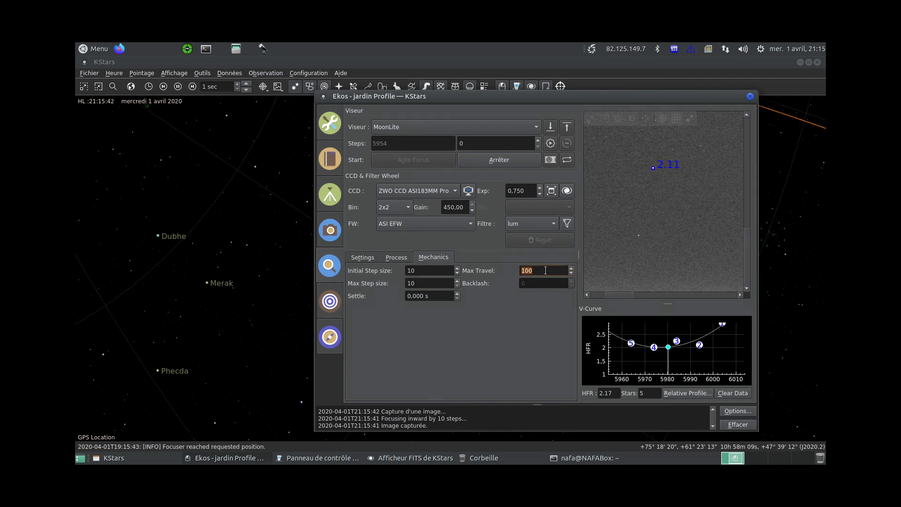
{"action": "double_click", "coordinate": [544, 273]}
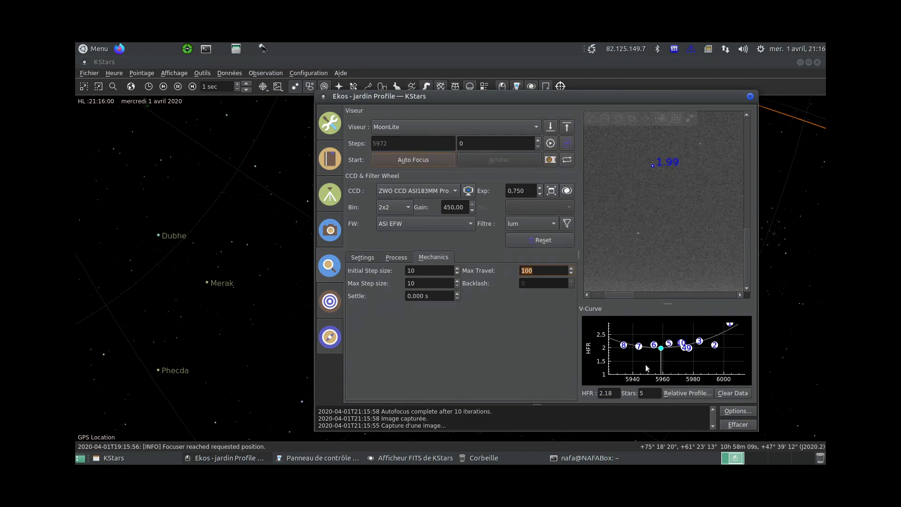
{"action": "double_click", "coordinate": [606, 393]}
{"action": "mouse_move", "coordinate": [683, 263]}
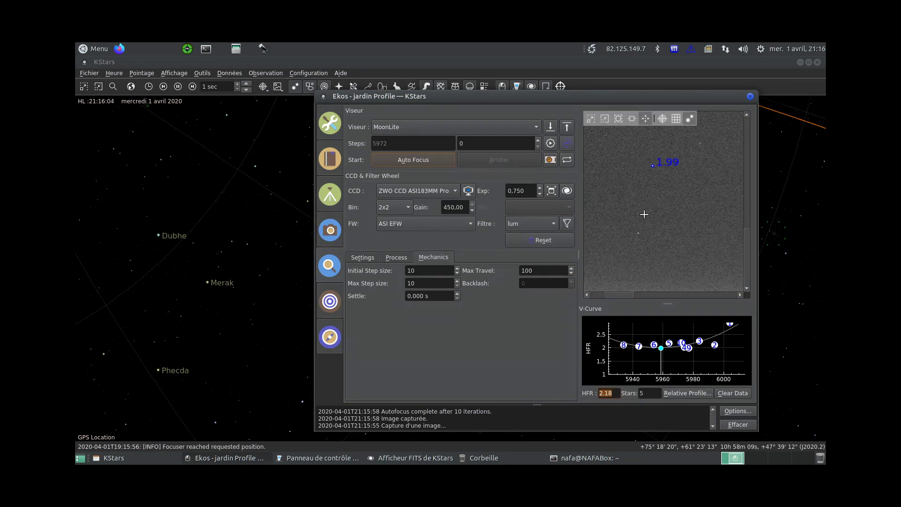
{"action": "scroll", "coordinate": [643, 214], "scroll_direction": "down", "scroll_amount": 4}
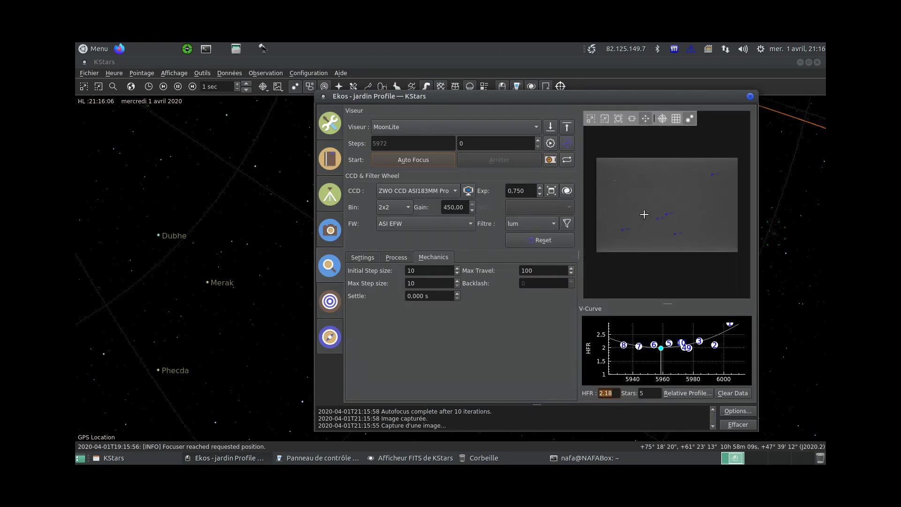
{"action": "scroll", "coordinate": [644, 214], "scroll_direction": "up", "scroll_amount": 2}
{"action": "scroll", "coordinate": [643, 214], "scroll_direction": "up", "scroll_amount": 2}
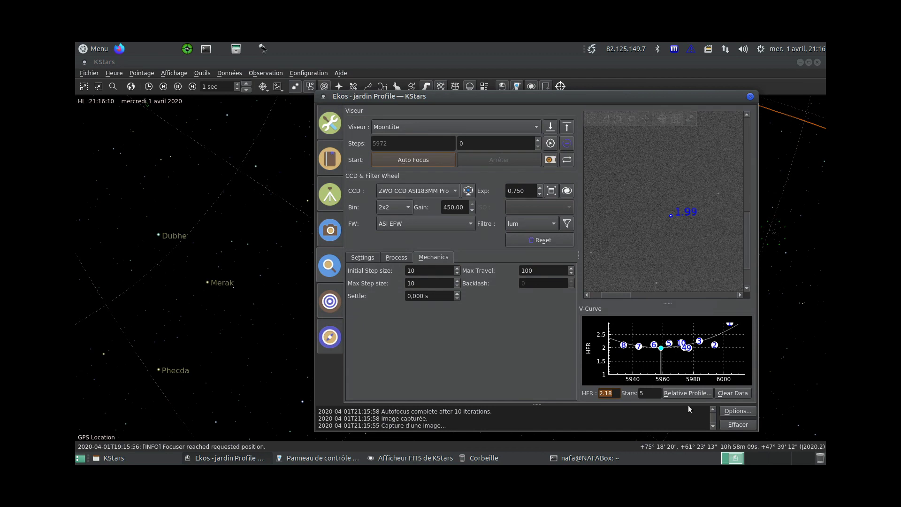
Clear the V-curve data and rerun autofocus, checking the focus frame settings and the detection and algorithm options
{"action": "left_click", "coordinate": [732, 393]}
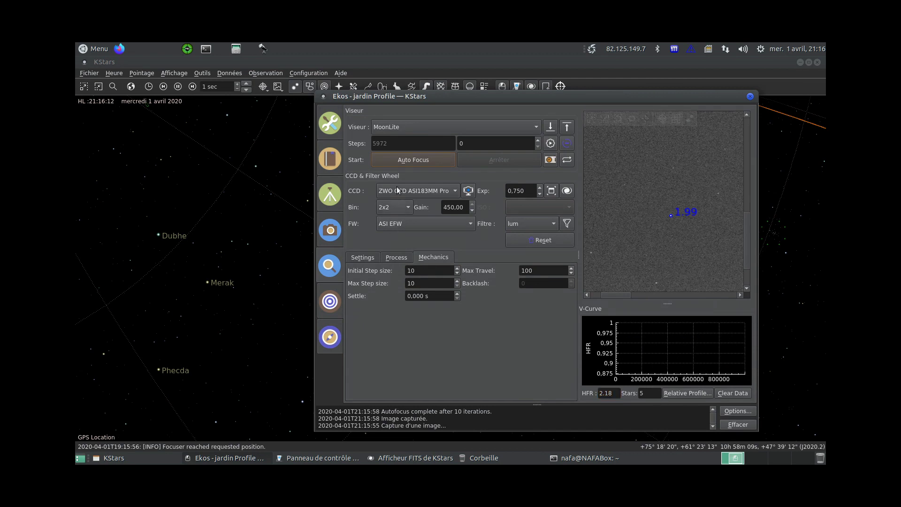
{"action": "left_click", "coordinate": [424, 160]}
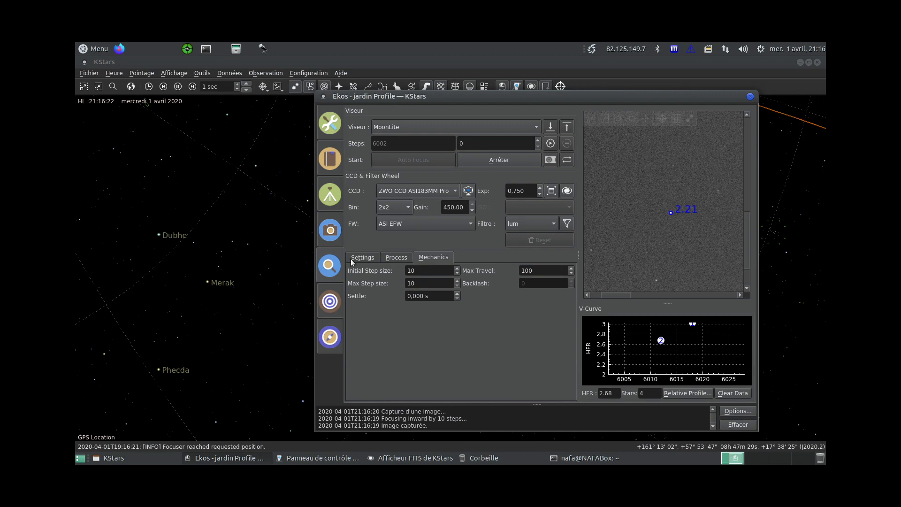
{"action": "left_click", "coordinate": [401, 259]}
{"action": "left_click", "coordinate": [378, 260]}
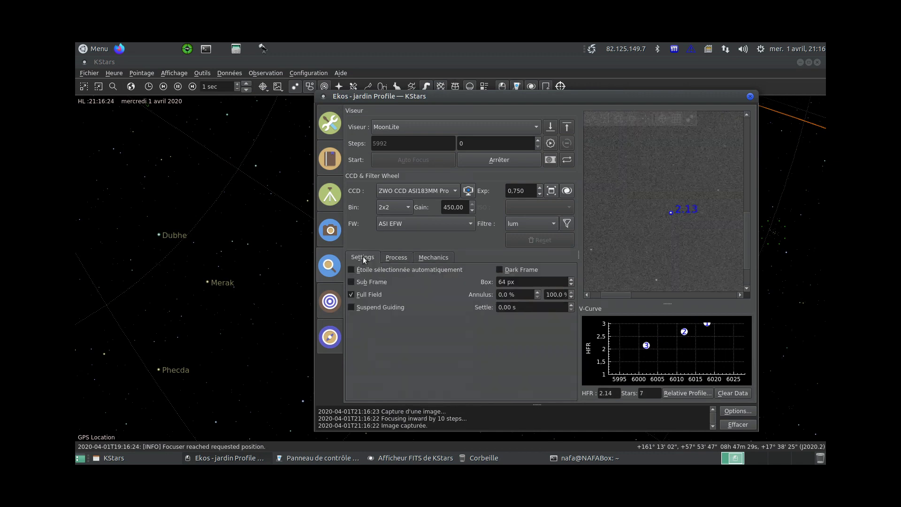
{"action": "left_click", "coordinate": [395, 259]}
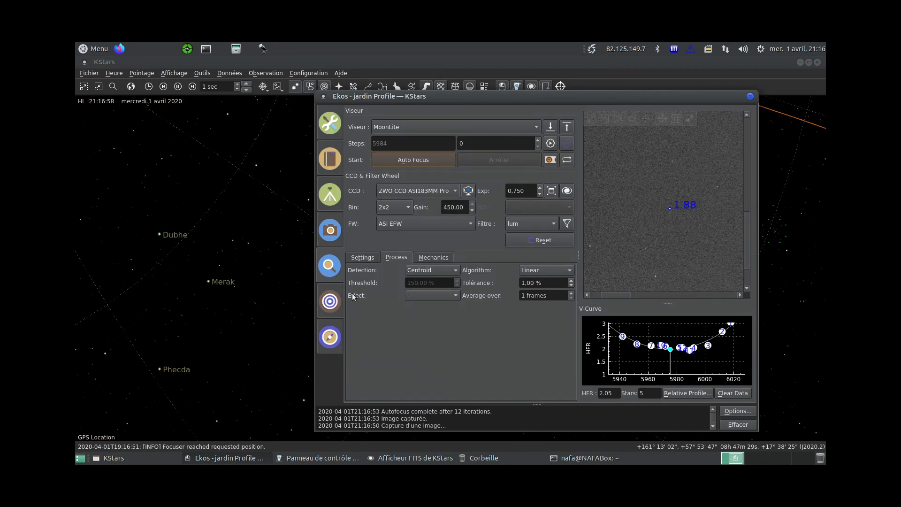
Clear the old drift data and calibration in the Ekos guide module, and start autoguiding
{"action": "left_click", "coordinate": [330, 303]}
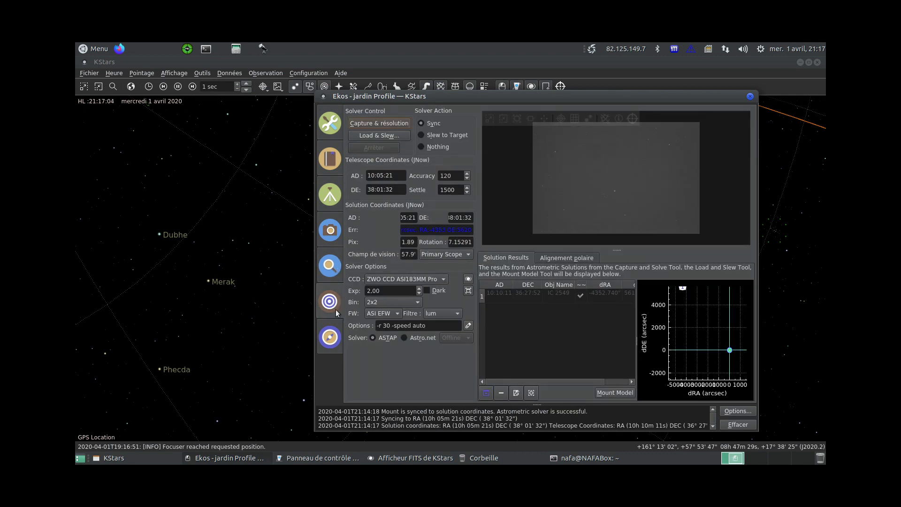
{"action": "left_click", "coordinate": [331, 350]}
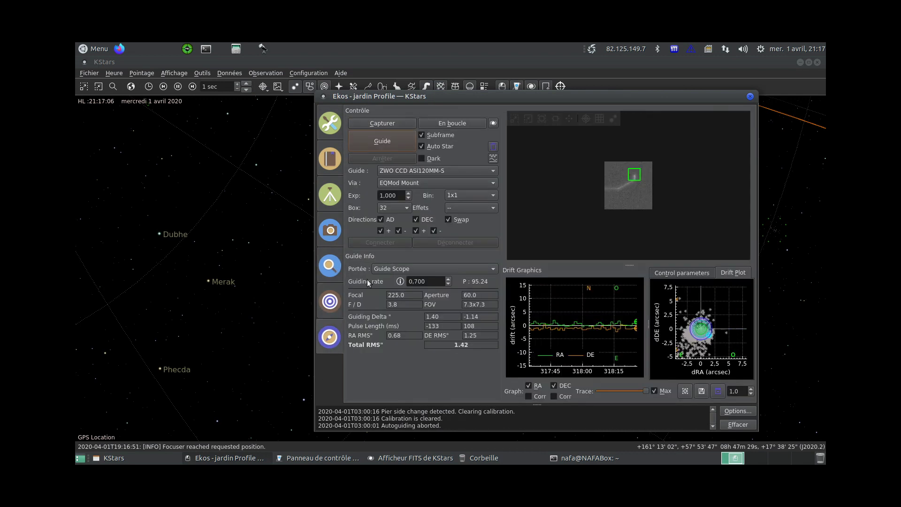
{"action": "left_click", "coordinate": [718, 391]}
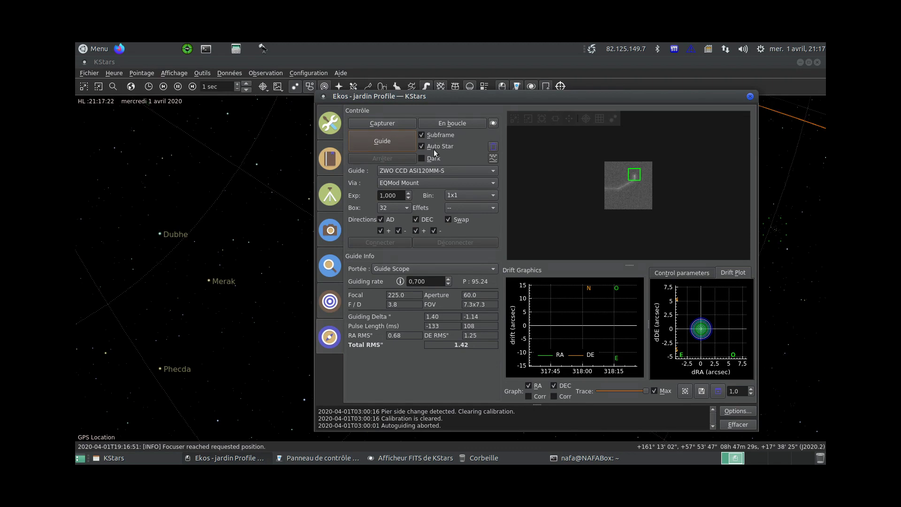
{"action": "left_click", "coordinate": [493, 148]}
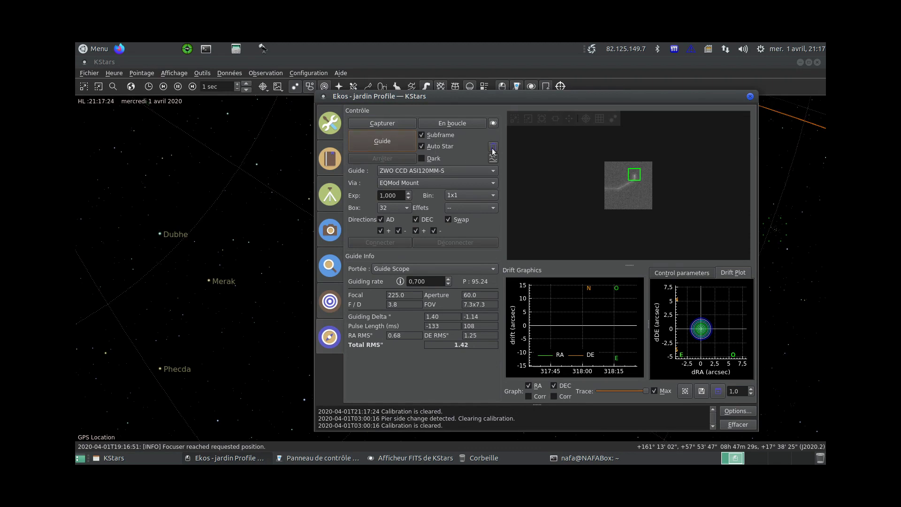
{"action": "left_click", "coordinate": [385, 146]}
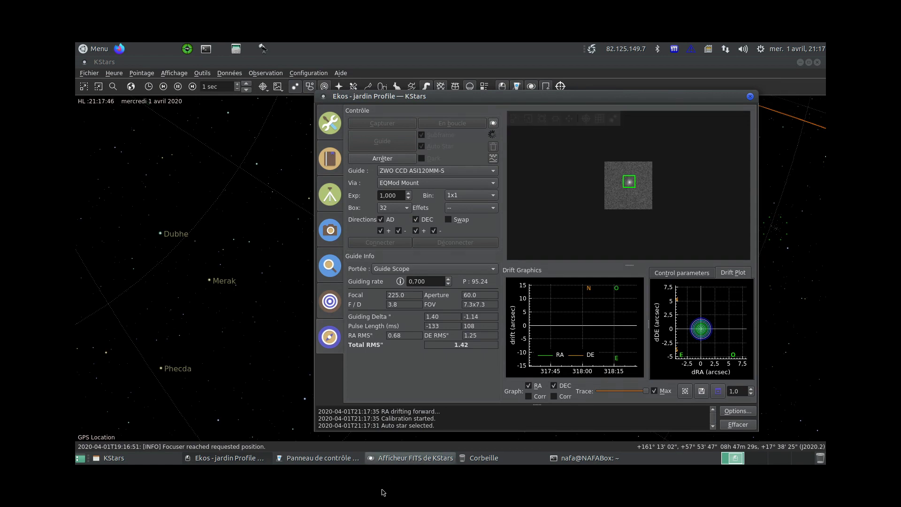
Check the EQMod mount's RA and DE backlash values in the INDI control panel, and return to the Ekos window
{"action": "left_click", "coordinate": [339, 457]}
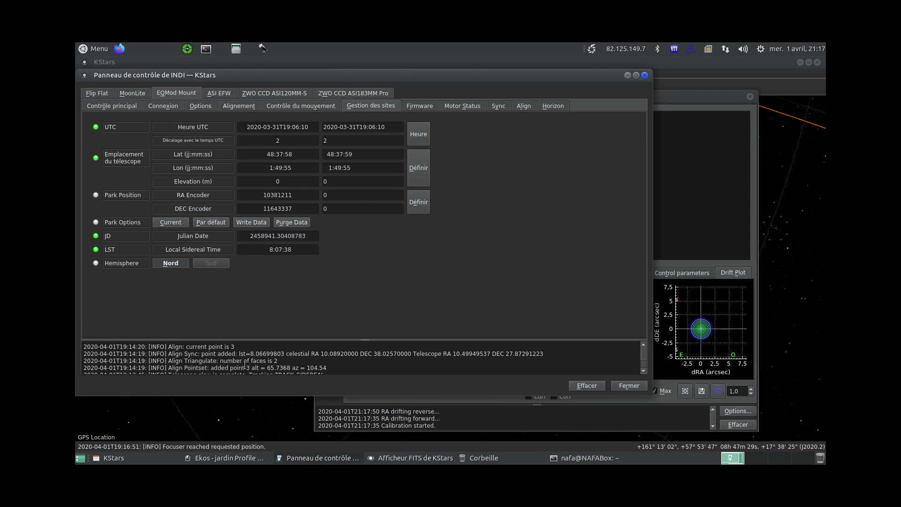
{"action": "left_click", "coordinate": [196, 106]}
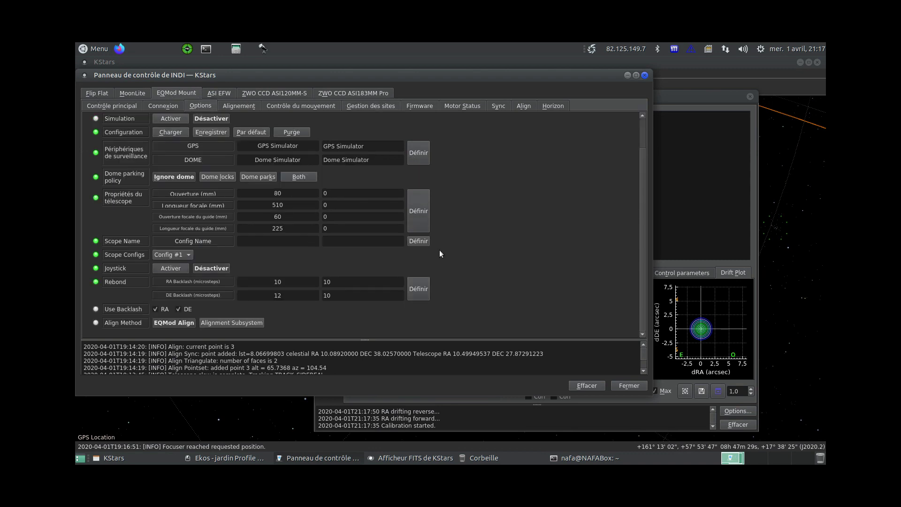
{"action": "double_click", "coordinate": [278, 296]}
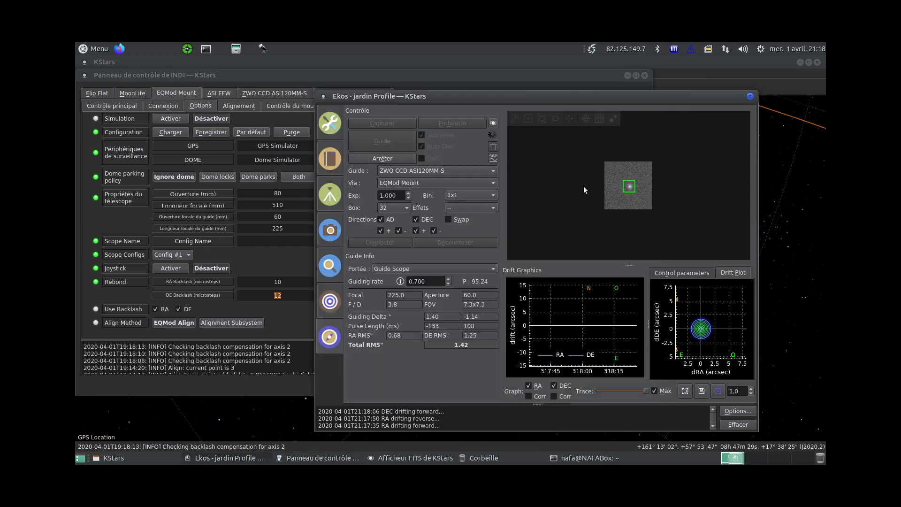
{"action": "left_click", "coordinate": [687, 97]}
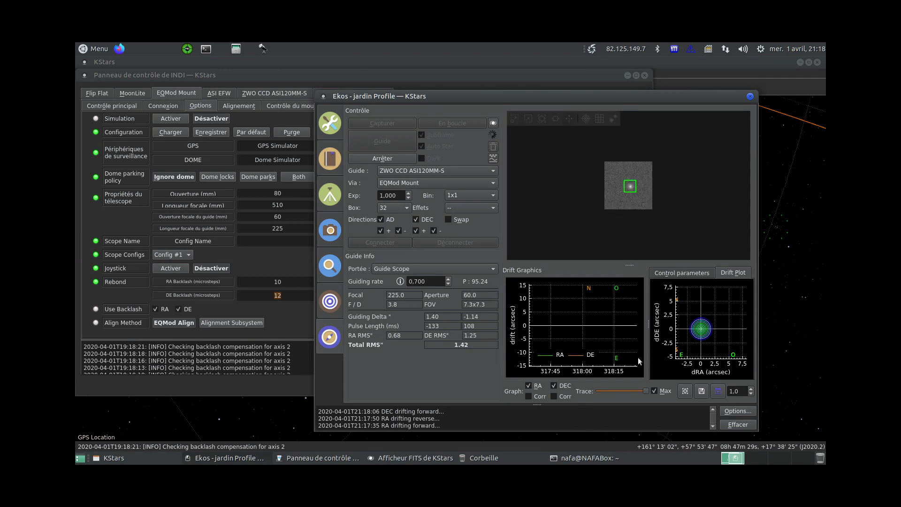
Autoscale the guiding plots, then abort the running guide calibration and restart guiding
{"action": "left_click", "coordinate": [685, 391]}
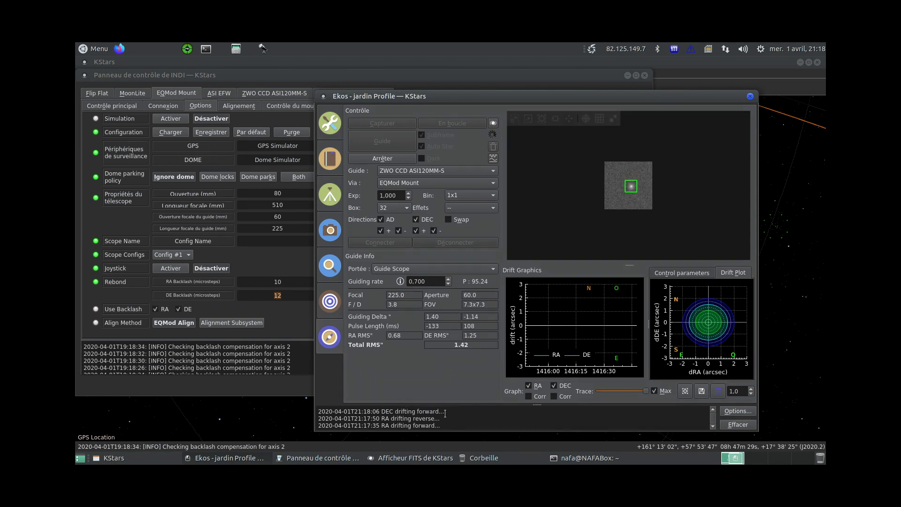
{"action": "left_click_drag", "start_coordinate": [444, 413], "coordinate": [338, 412]}
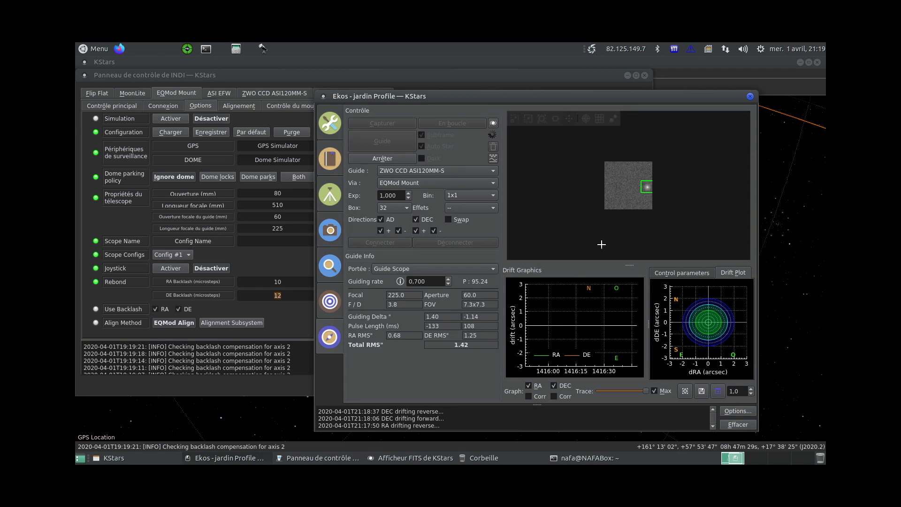
{"action": "left_click", "coordinate": [373, 158]}
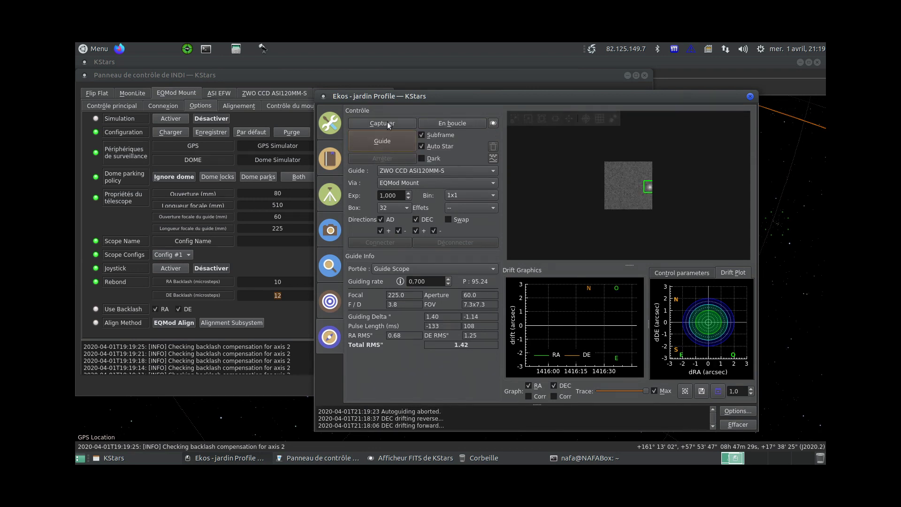
{"action": "left_click", "coordinate": [386, 142]}
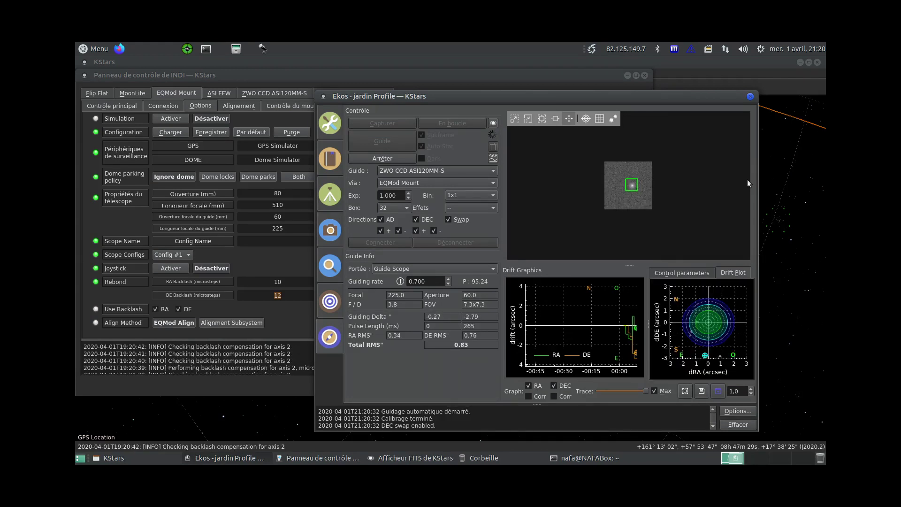
Review the guide algorithm and dither settings, including the settle time, in the guiding options and cancel the dialog
{"action": "left_click", "coordinate": [737, 411]}
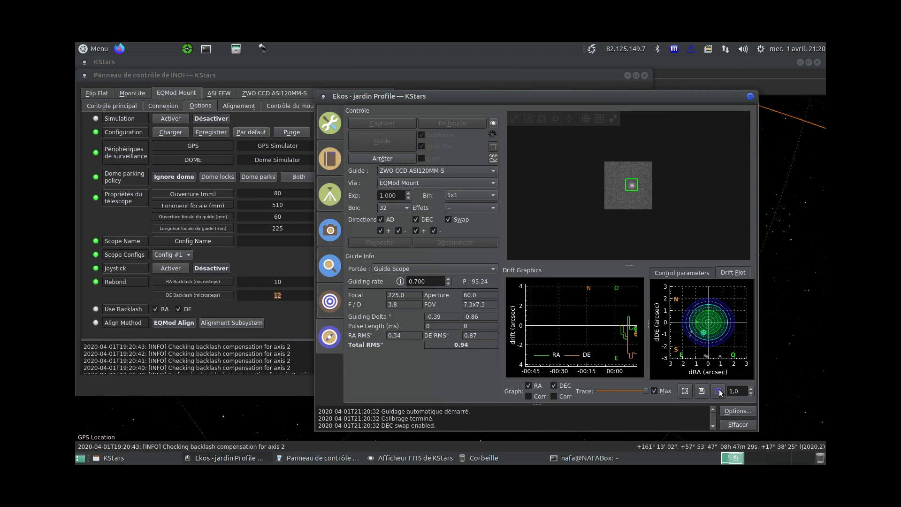
{"action": "left_click_drag", "start_coordinate": [537, 152], "coordinate": [584, 152]}
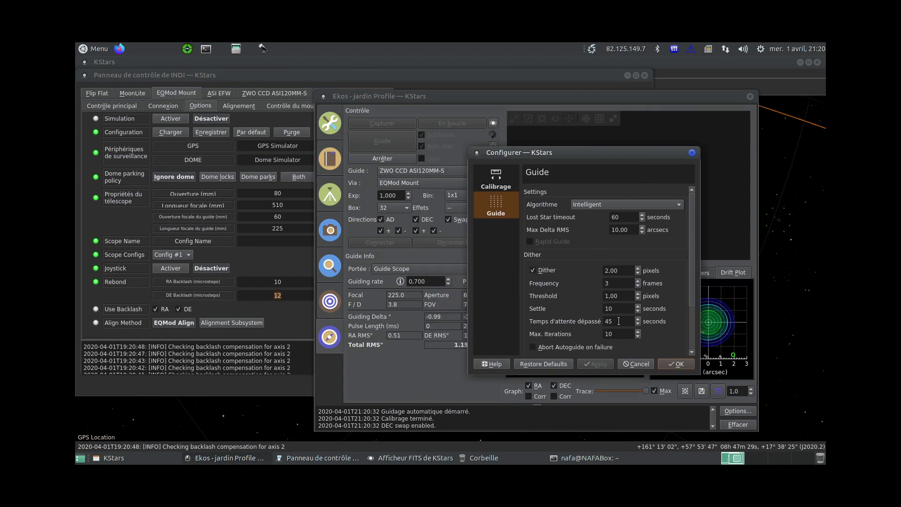
{"action": "key", "text": "Tab"}
{"action": "left_click_drag", "start_coordinate": [692, 297], "coordinate": [692, 316]}
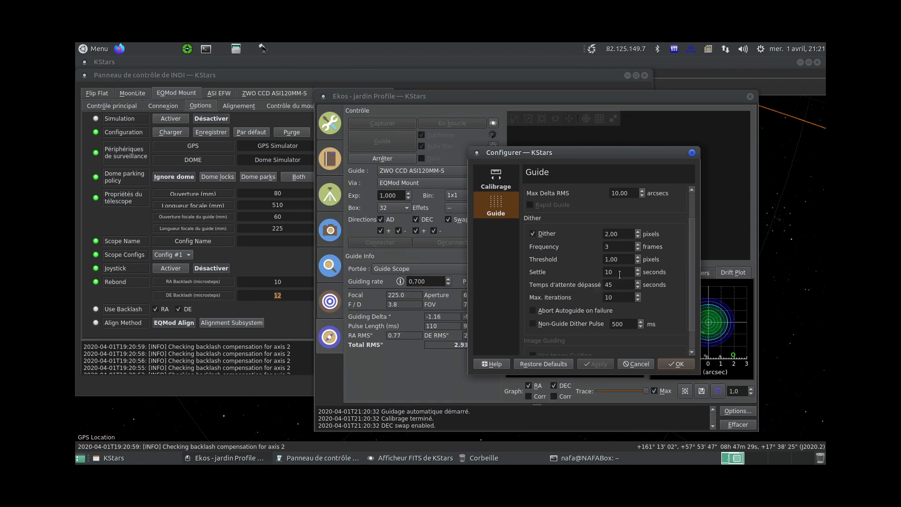
{"action": "left_click_drag", "start_coordinate": [618, 272], "coordinate": [581, 275]}
{"action": "left_click_drag", "start_coordinate": [583, 153], "coordinate": [520, 152]}
{"action": "left_click", "coordinate": [581, 365]}
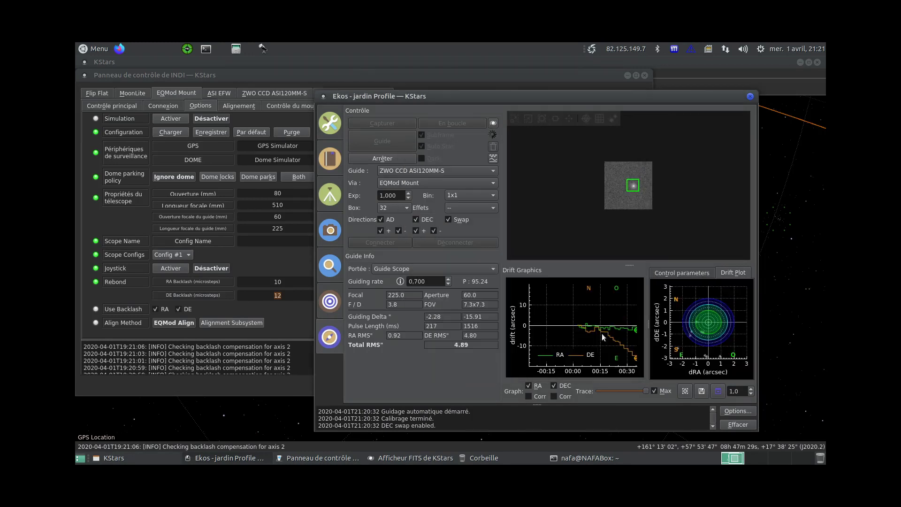
Examine the RA and DE drift points and correction pulses on the guiding drift graph
{"action": "mouse_move", "coordinate": [607, 337]}
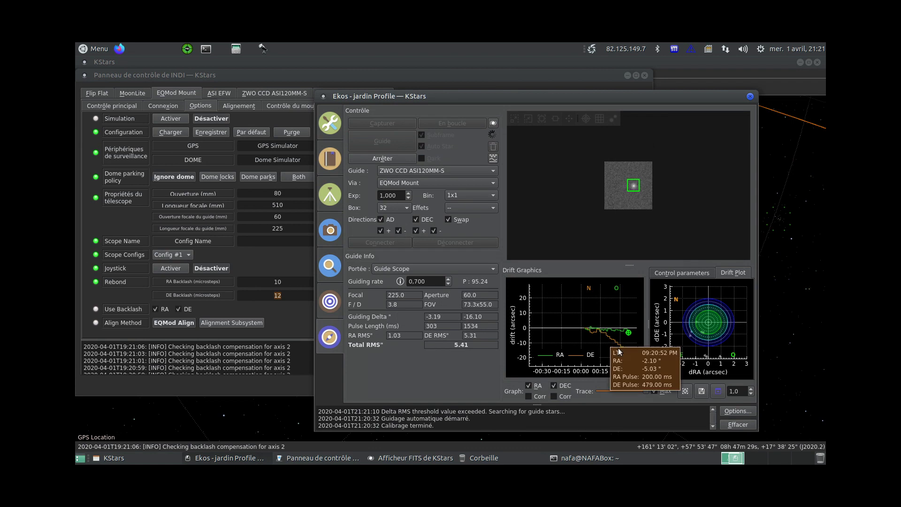
{"action": "mouse_move", "coordinate": [642, 327]}
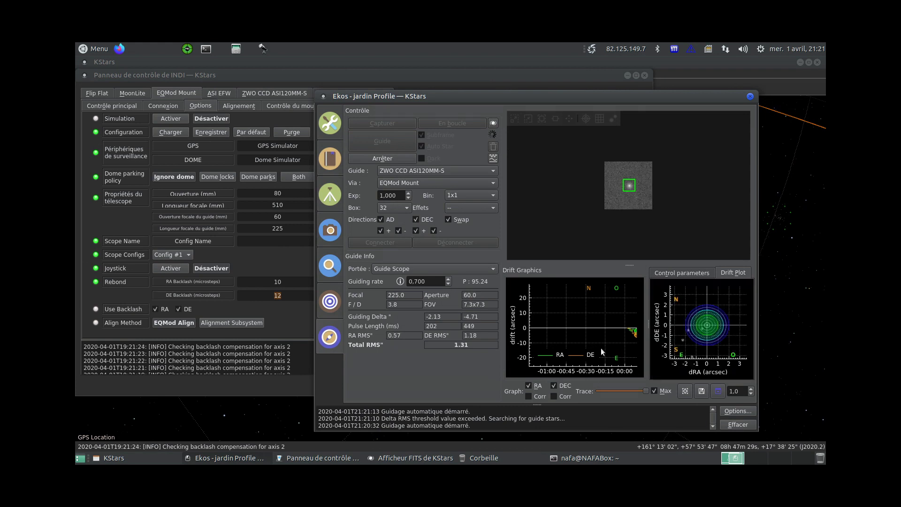
{"action": "scroll", "coordinate": [598, 336], "scroll_direction": "down", "scroll_amount": 2}
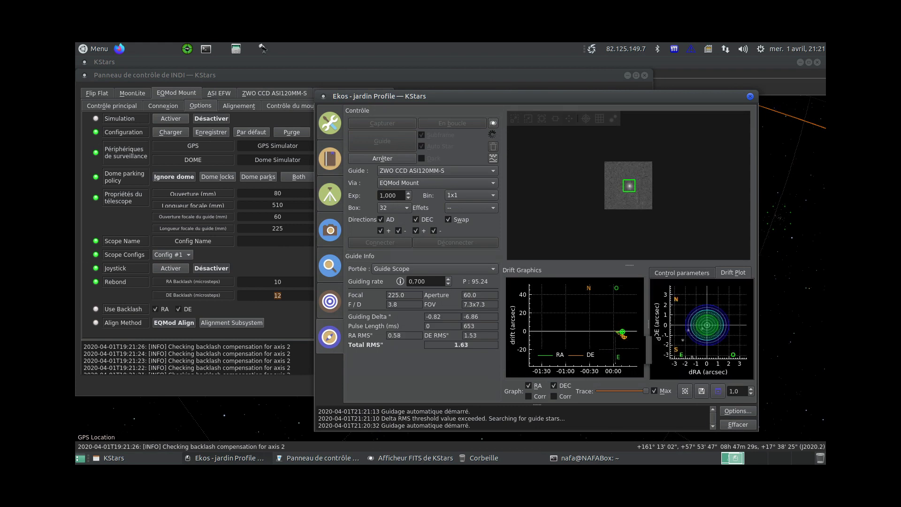
Rescale and shift the guiding drift graph to inspect the latest RA and DE points
{"action": "scroll", "coordinate": [596, 332], "scroll_direction": "down", "scroll_amount": 2}
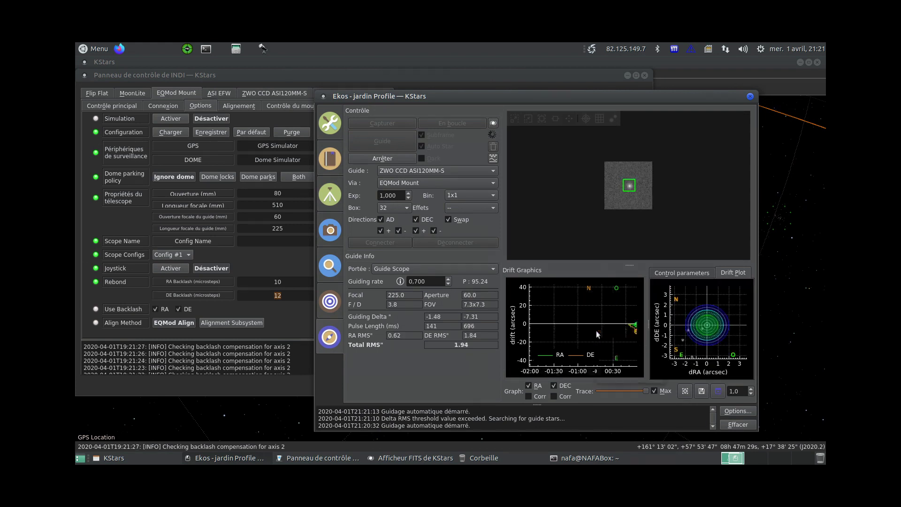
{"action": "scroll", "coordinate": [609, 337], "scroll_direction": "up", "scroll_amount": 2}
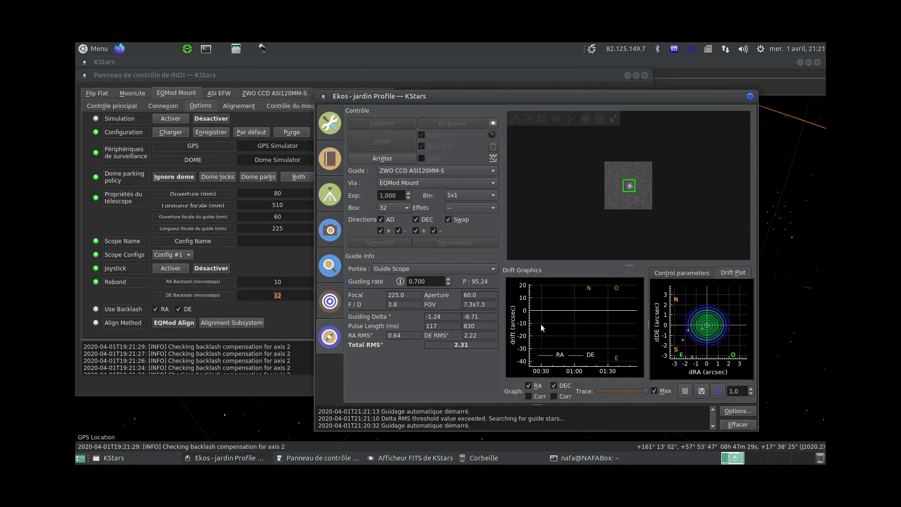
{"action": "left_click_drag", "start_coordinate": [540, 324], "coordinate": [603, 333]}
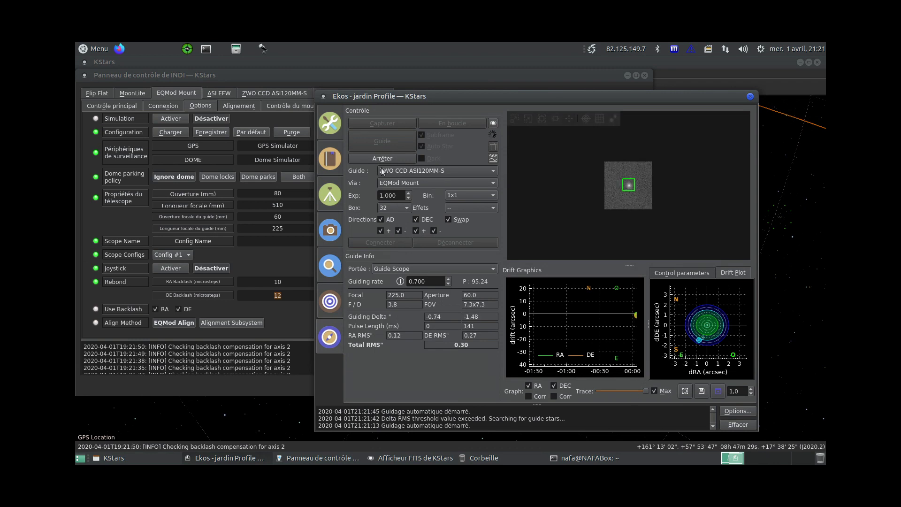
Abort guiding, clear the guide calibration data and restart guiding with a fresh calibration
{"action": "left_click", "coordinate": [405, 161]}
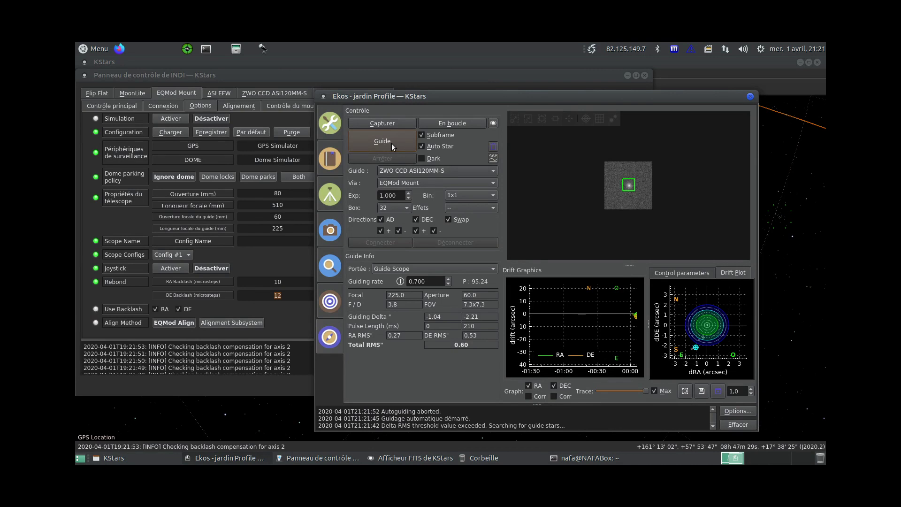
{"action": "left_click", "coordinate": [391, 143]}
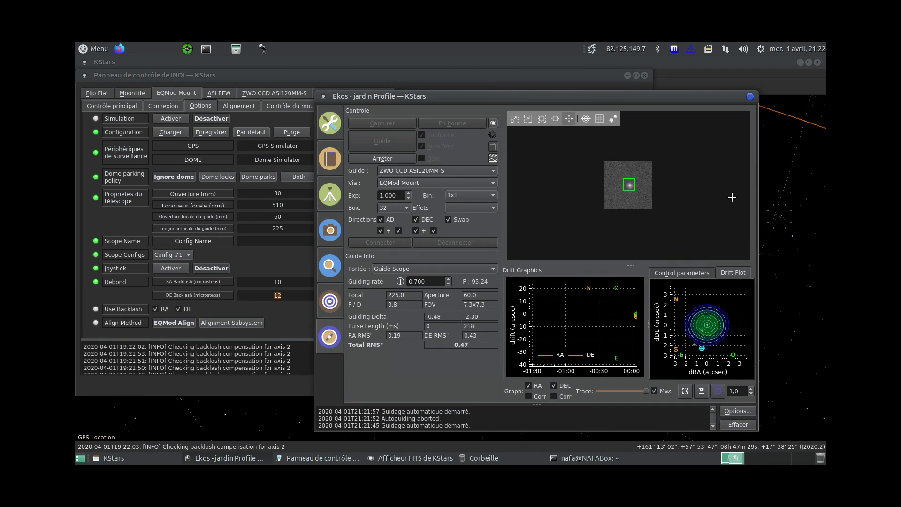
{"action": "left_click", "coordinate": [384, 158]}
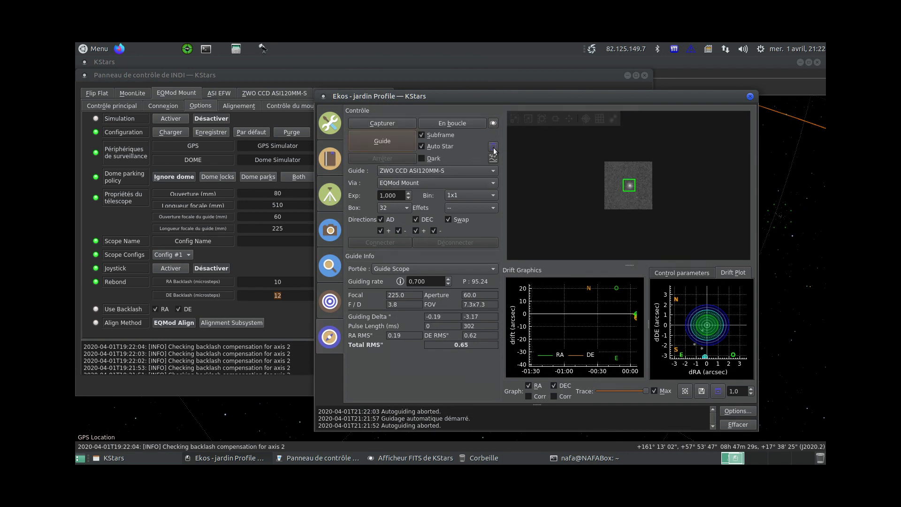
{"action": "left_click", "coordinate": [493, 147]}
{"action": "left_click", "coordinate": [388, 149]}
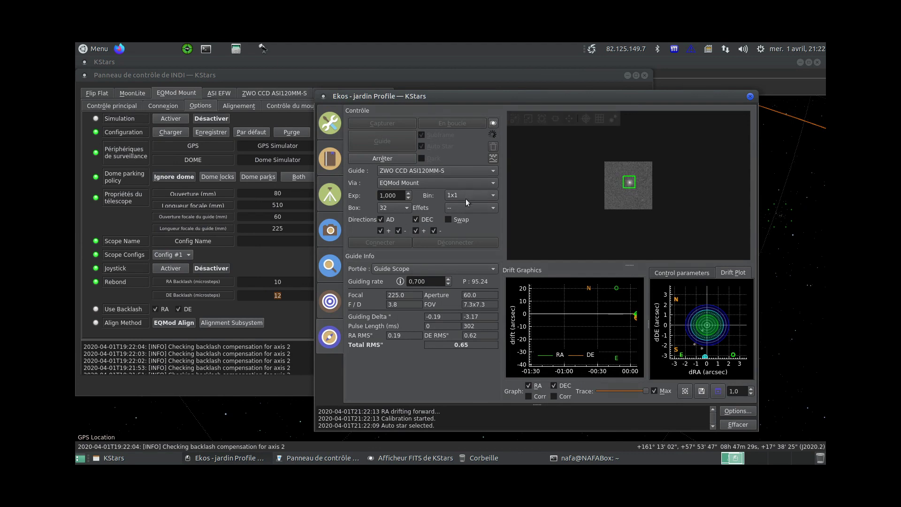
Check the ZWO CCD ASI120MM-S controls and the EQMod mount's backlash log in the INDI control panel, and return to Ekos
{"action": "left_click", "coordinate": [279, 94]}
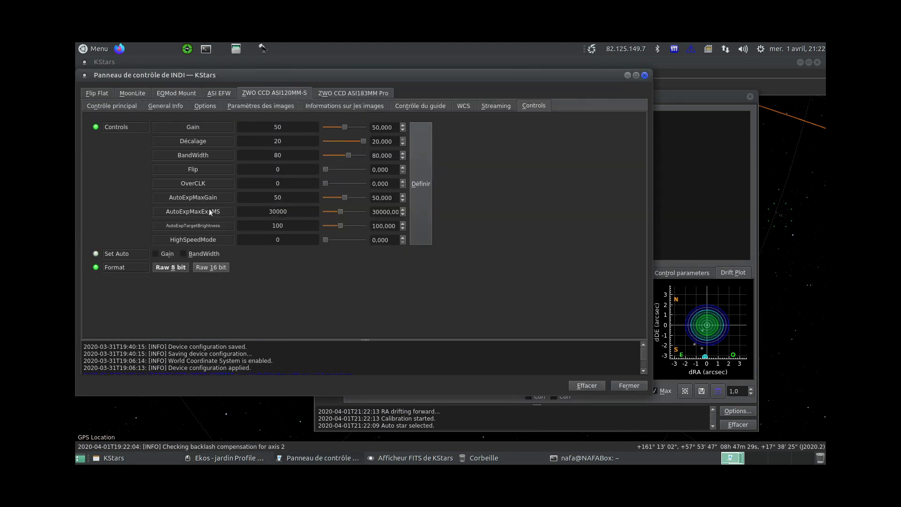
{"action": "left_click", "coordinate": [683, 108]}
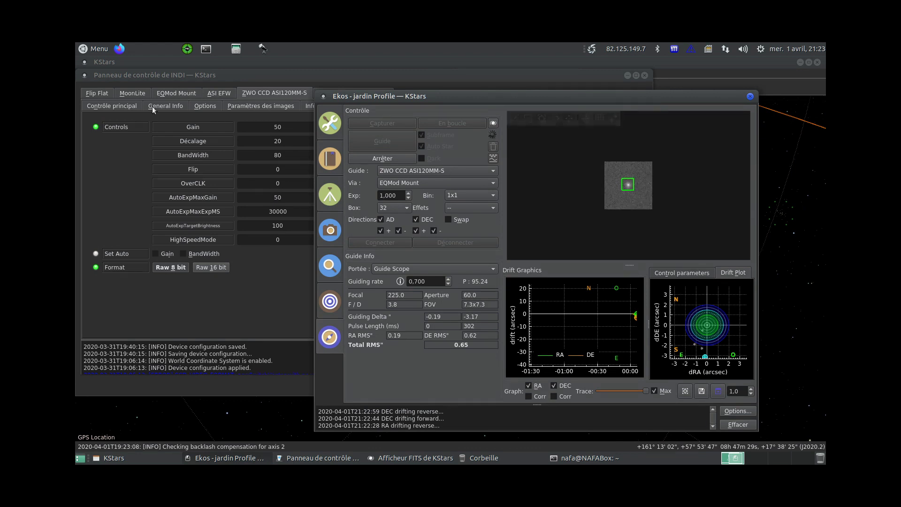
{"action": "left_click", "coordinate": [180, 93]}
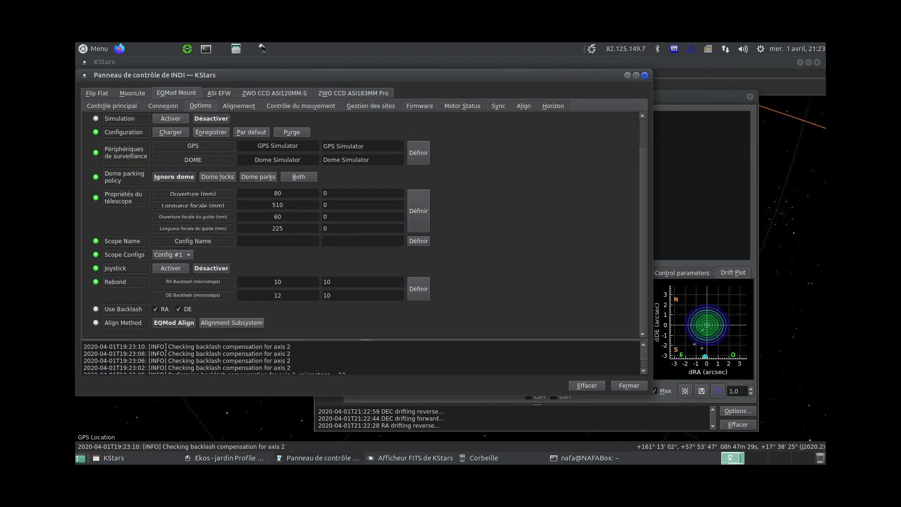
{"action": "left_click_drag", "start_coordinate": [168, 347], "coordinate": [304, 348]}
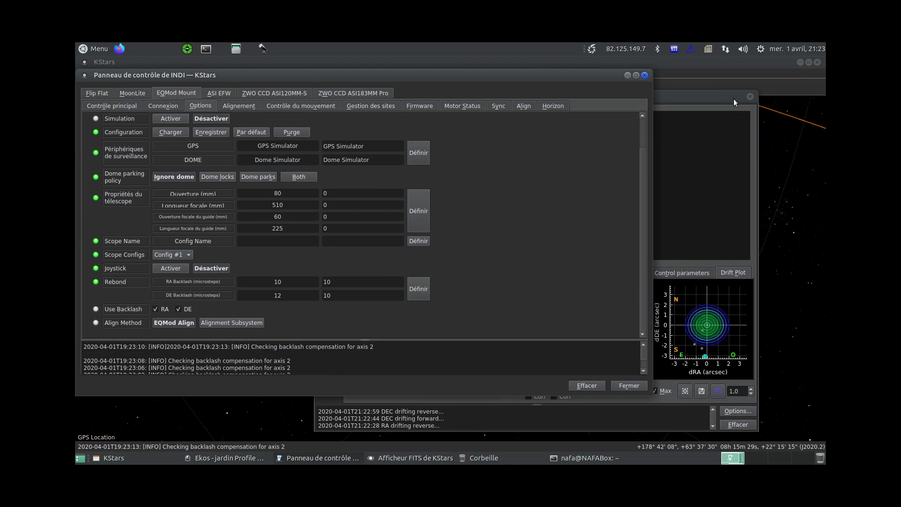
{"action": "left_click", "coordinate": [702, 95]}
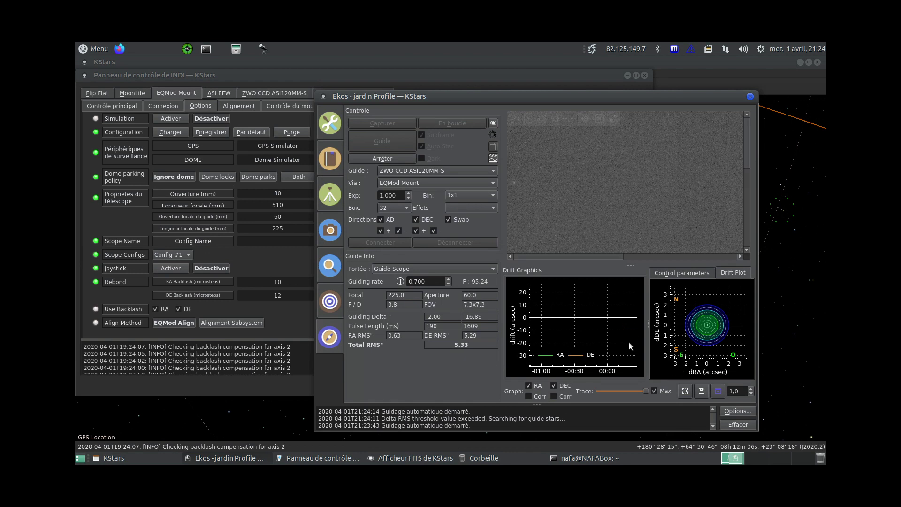
Review the guide and dither settings in the guiding options and set Max Delta RMS to 30 arcsecs
{"action": "left_click", "coordinate": [741, 413]}
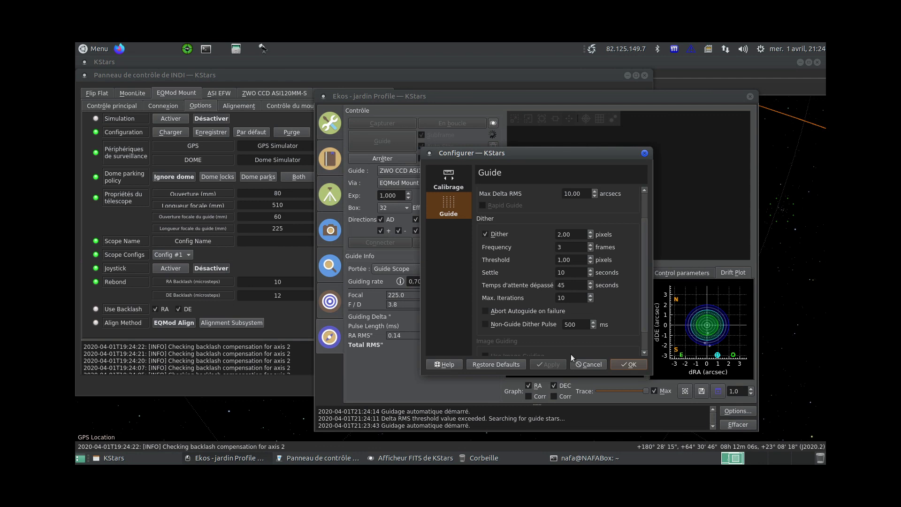
{"action": "scroll", "coordinate": [579, 324], "scroll_direction": "down", "scroll_amount": 1}
{"action": "type", "text": "10"}
{"action": "left_click_drag", "start_coordinate": [643, 321], "coordinate": [645, 363]}
{"action": "left_click", "coordinate": [588, 363]}
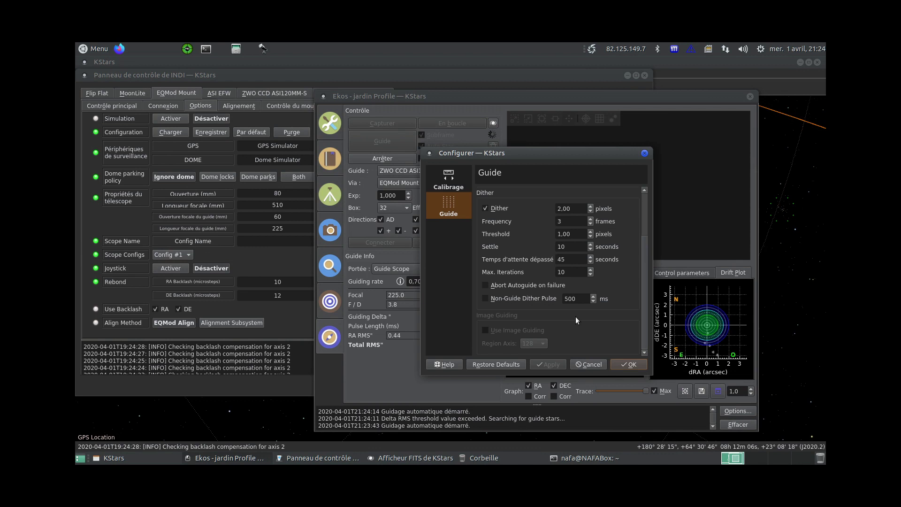
{"action": "left_click_drag", "start_coordinate": [646, 272], "coordinate": [646, 192]}
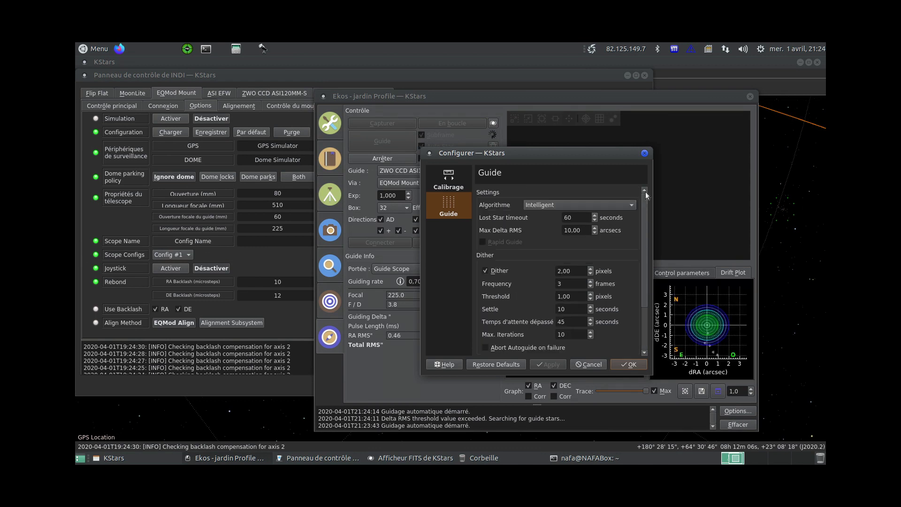
{"action": "left_click", "coordinate": [573, 229]}
{"action": "double_click", "coordinate": [573, 230]}
{"action": "type", "text": "30,00"}
{"action": "left_click", "coordinate": [626, 364]}
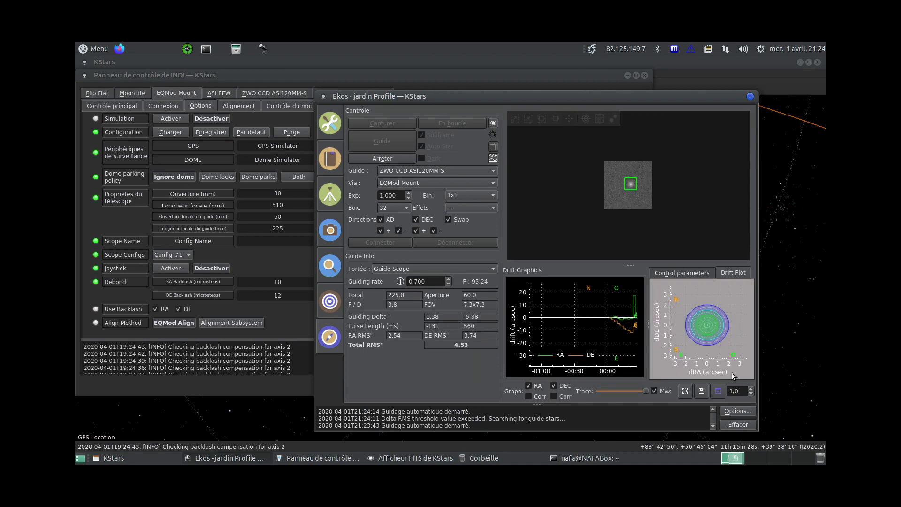
Clear the accumulated guiding graph data and rescale the drift plot around the new points
{"action": "mouse_move", "coordinate": [631, 325]}
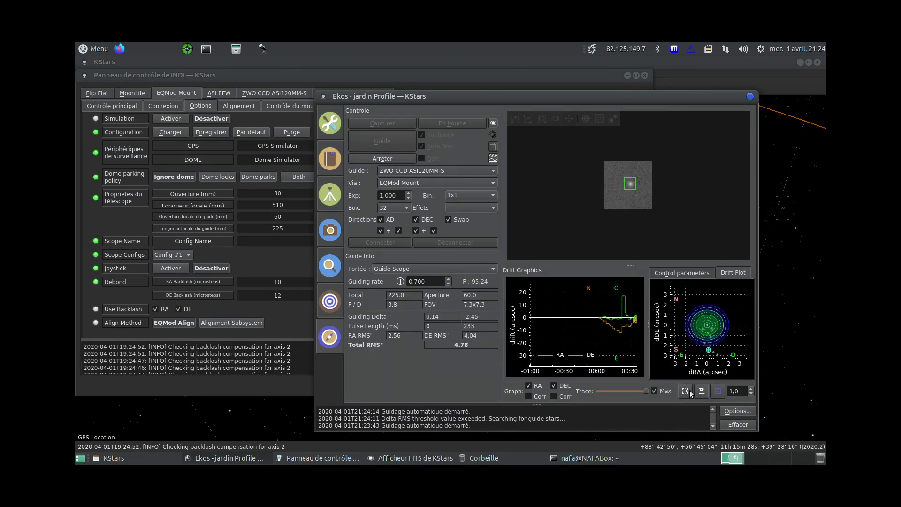
{"action": "left_click", "coordinate": [718, 392]}
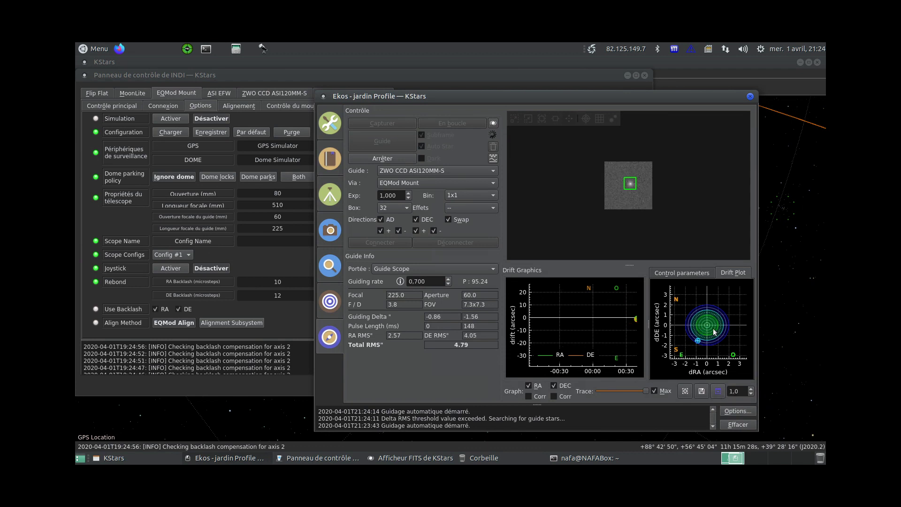
{"action": "scroll", "coordinate": [713, 332], "scroll_direction": "up", "scroll_amount": 2}
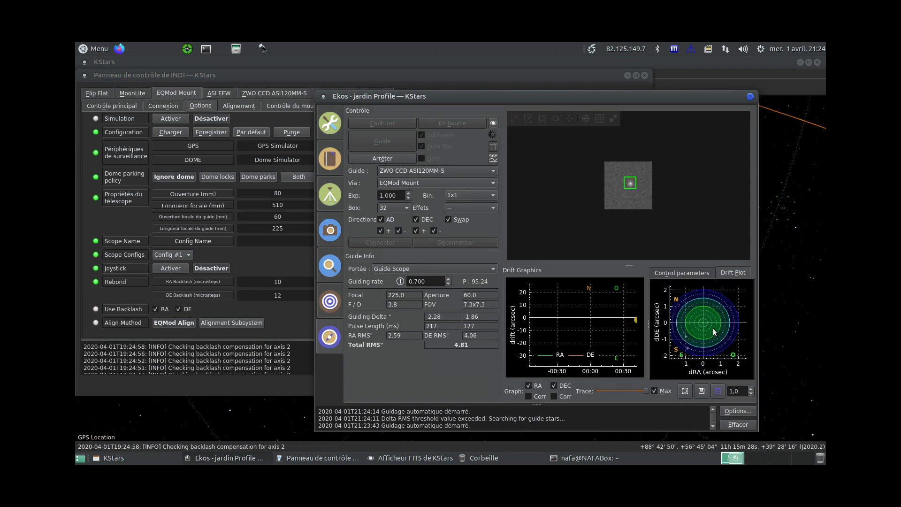
{"action": "scroll", "coordinate": [713, 330], "scroll_direction": "down", "scroll_amount": 2}
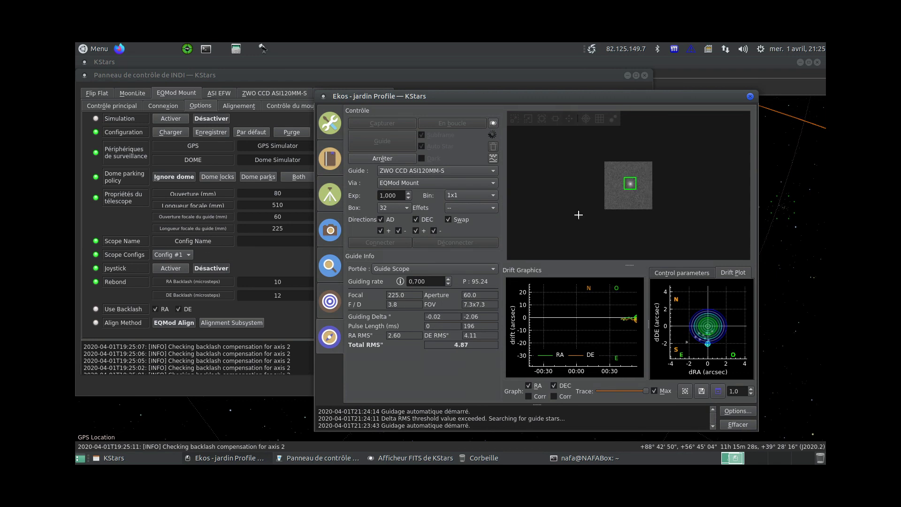
Remove all the completed flat jobs from the CCD capture sequence queue
{"action": "left_click", "coordinate": [330, 232]}
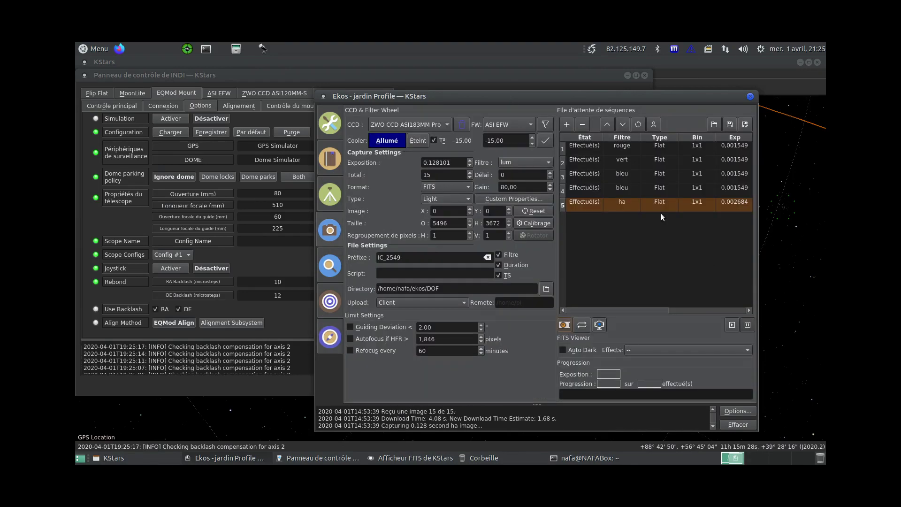
{"action": "left_click", "coordinate": [582, 124]}
{"action": "left_click", "coordinate": [581, 124]}
{"action": "left_click", "coordinate": [582, 125]}
{"action": "left_click", "coordinate": [582, 124]}
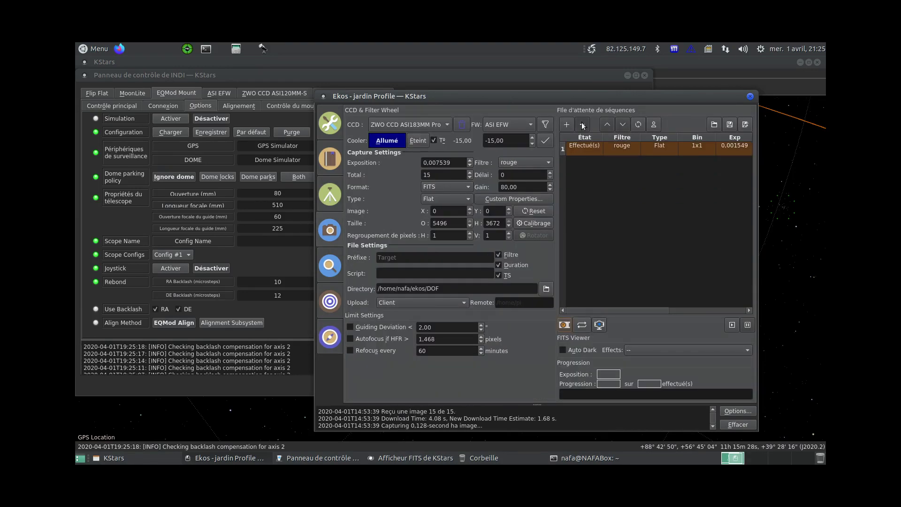
{"action": "left_click", "coordinate": [581, 124]}
Select the lum filter and change the last folder of the capture directory to foudoudou
{"action": "left_click", "coordinate": [514, 162]}
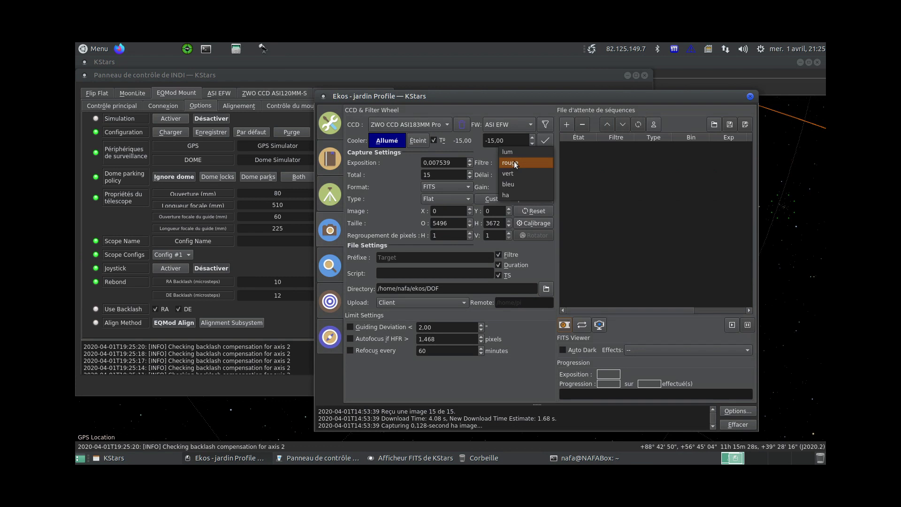
{"action": "left_click", "coordinate": [516, 153]}
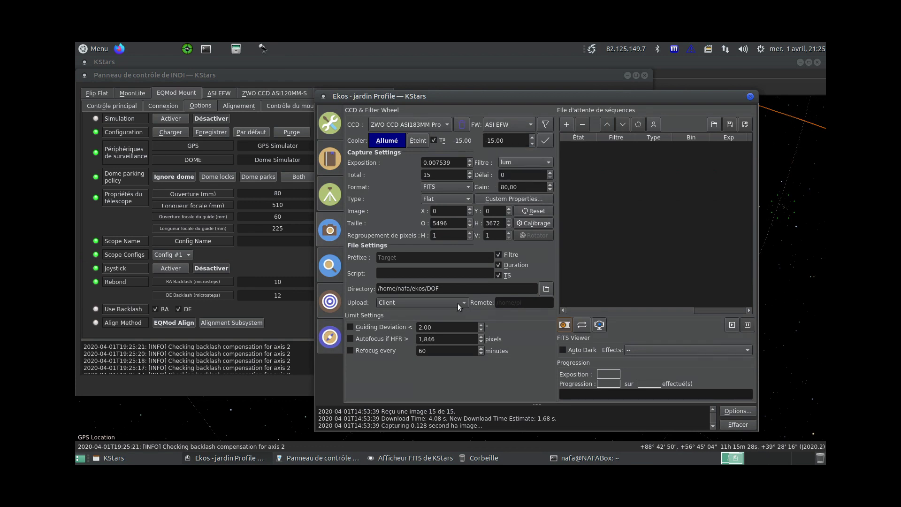
{"action": "left_click", "coordinate": [507, 288]}
{"action": "key", "text": "shift+Left"}
{"action": "key", "text": "shift+Left"}
{"action": "key", "text": "shift+Left"}
{"action": "key", "text": "shift+Left"}
{"action": "type", "text": "/"}
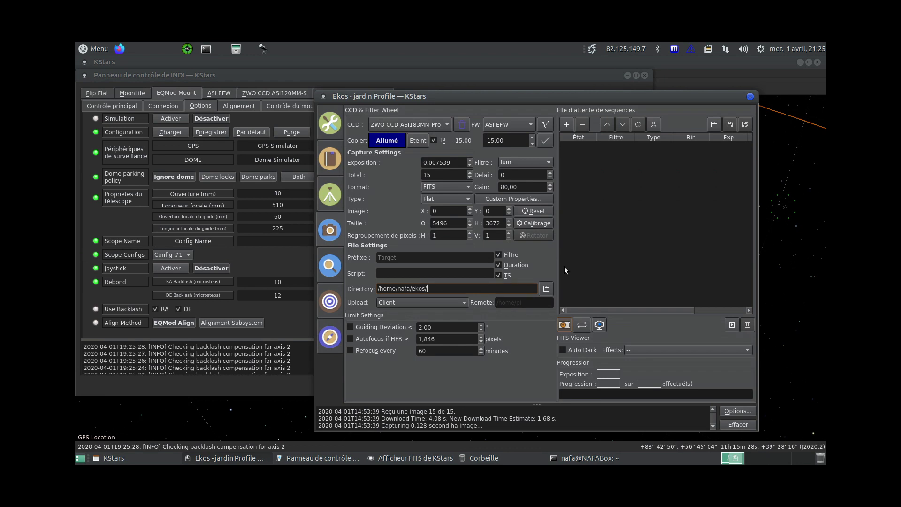
{"action": "type", "text": "doudoudou"}
{"action": "key", "text": "Delete"}
{"action": "type", "text": "f"}
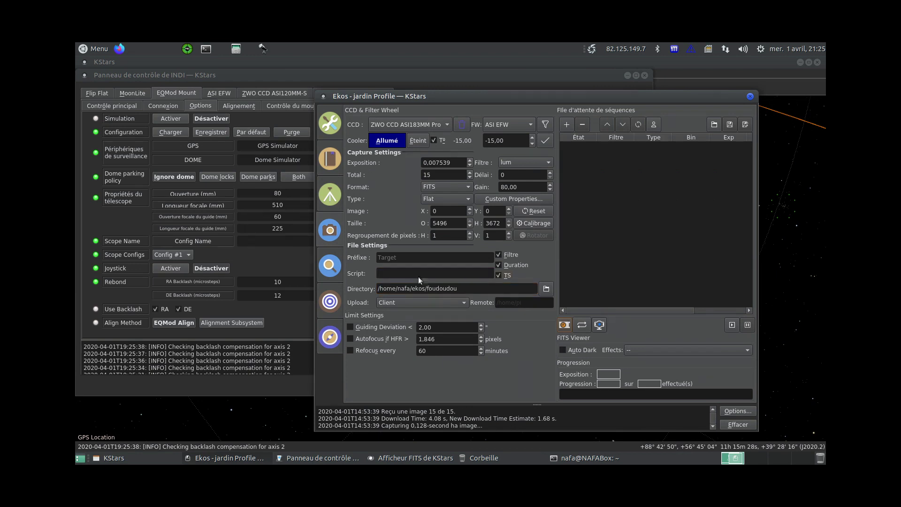
Correct the last folder name in the capture directory to roudoudou
{"action": "left_click", "coordinate": [480, 289]}
{"action": "key", "text": "Left"}
{"action": "key", "text": "Left"}
{"action": "key", "text": "Left"}
{"action": "key", "text": "Delete"}
{"action": "type", "text": "r"}
Set the capture exposure to 5 seconds, the total to 2 images and the gain to 450
{"action": "left_click", "coordinate": [450, 163]}
{"action": "type", "text": "10"}
{"action": "key", "text": "Tab"}
{"action": "type", "text": "2"}
{"action": "double_click", "coordinate": [460, 162]}
{"action": "type", "text": "5"}
{"action": "key", "text": "Tab"}
{"action": "key", "text": "Tab"}
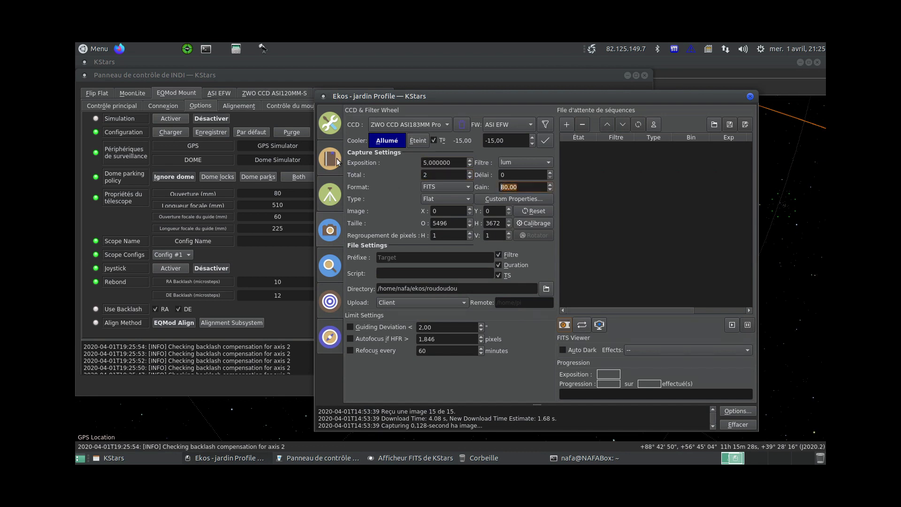
{"action": "type", "text": "450"}
{"action": "key", "text": "Return"}
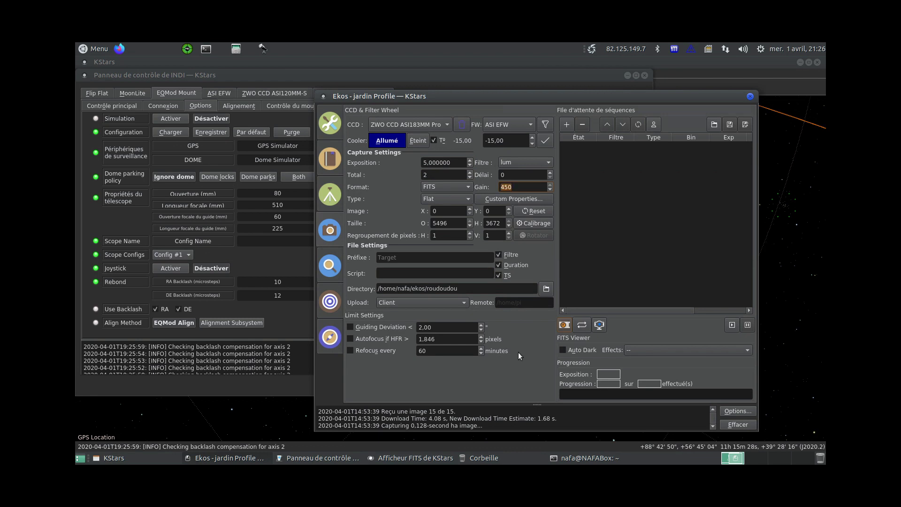
Check the ZWO CCD ASI183MM Pro gain in the INDI control panel and return to Ekos
{"action": "left_click", "coordinate": [319, 458]}
{"action": "left_click", "coordinate": [354, 93]}
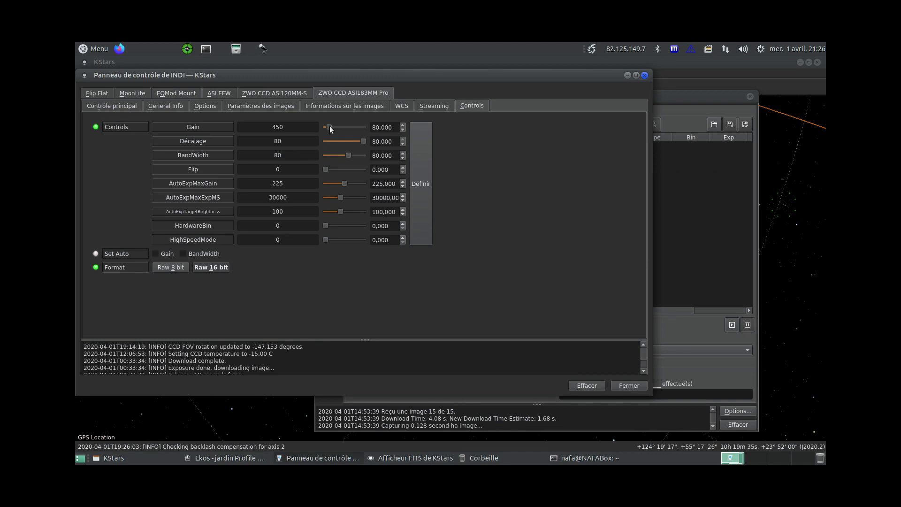
{"action": "left_click", "coordinate": [689, 100]}
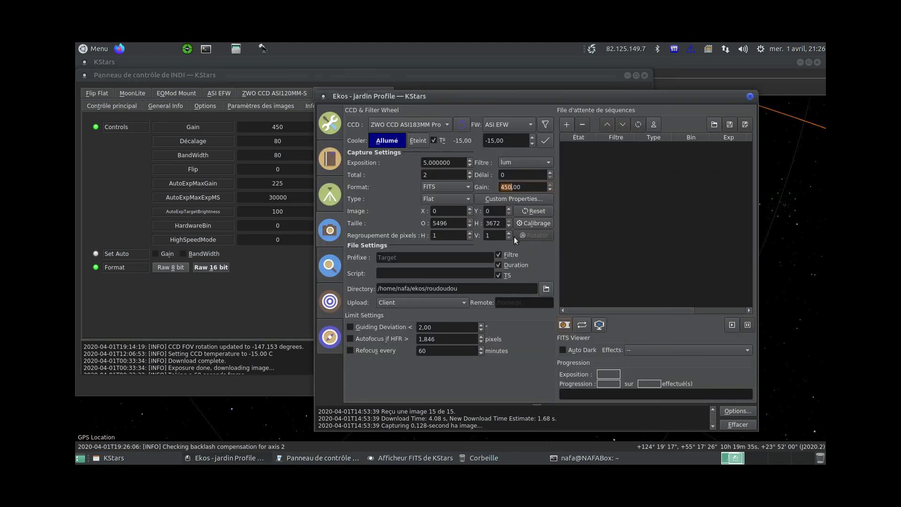
{"action": "left_click", "coordinate": [529, 161]}
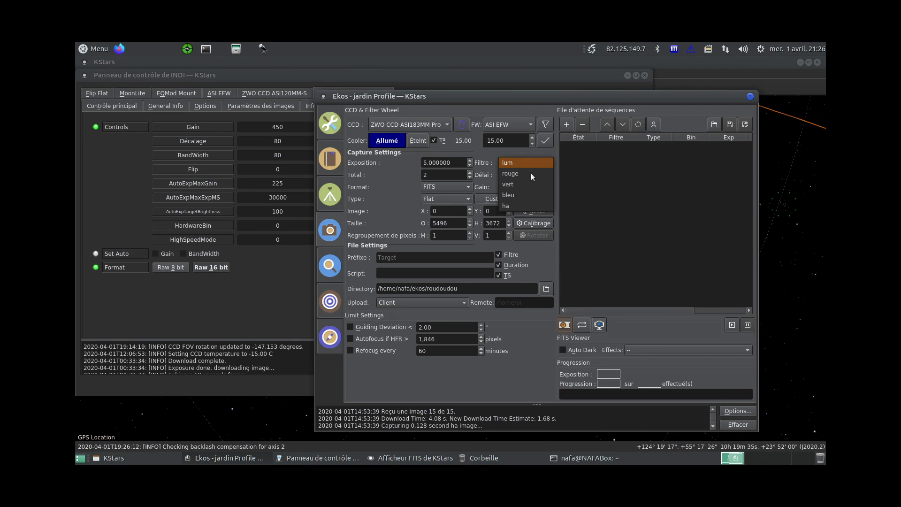
{"action": "left_click", "coordinate": [533, 205]}
{"action": "left_click", "coordinate": [481, 288]}
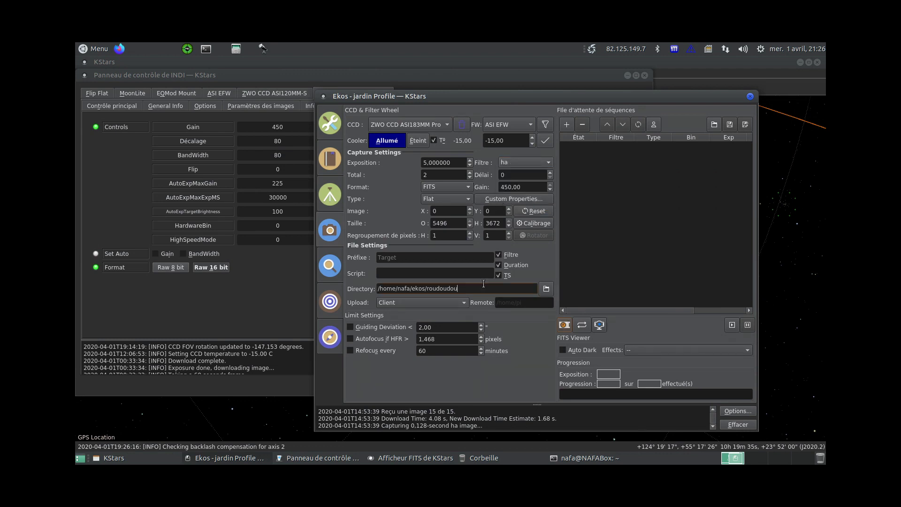
{"action": "left_click", "coordinate": [534, 164]}
{"action": "left_click", "coordinate": [527, 120]}
Set the frame type to Light and add the lum job to the sequence queue
{"action": "left_click", "coordinate": [437, 198]}
{"action": "left_click", "coordinate": [443, 165]}
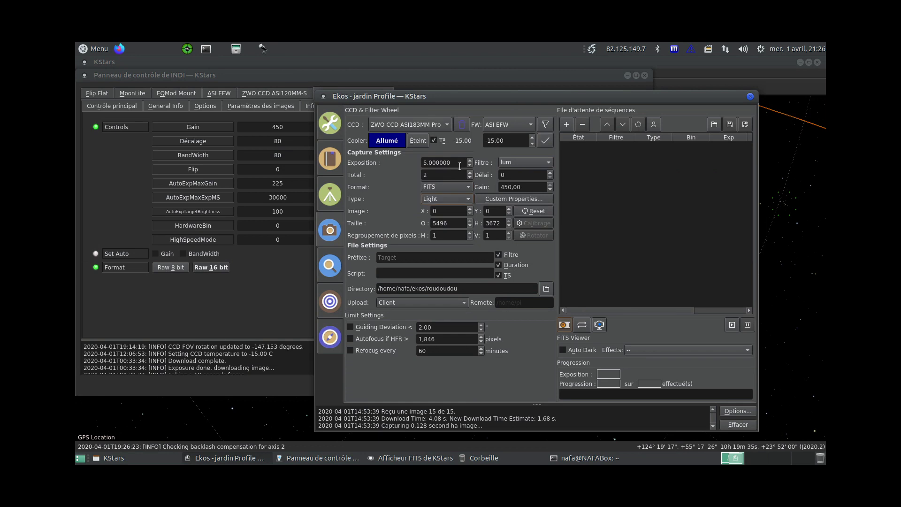
{"action": "left_click", "coordinate": [566, 125]}
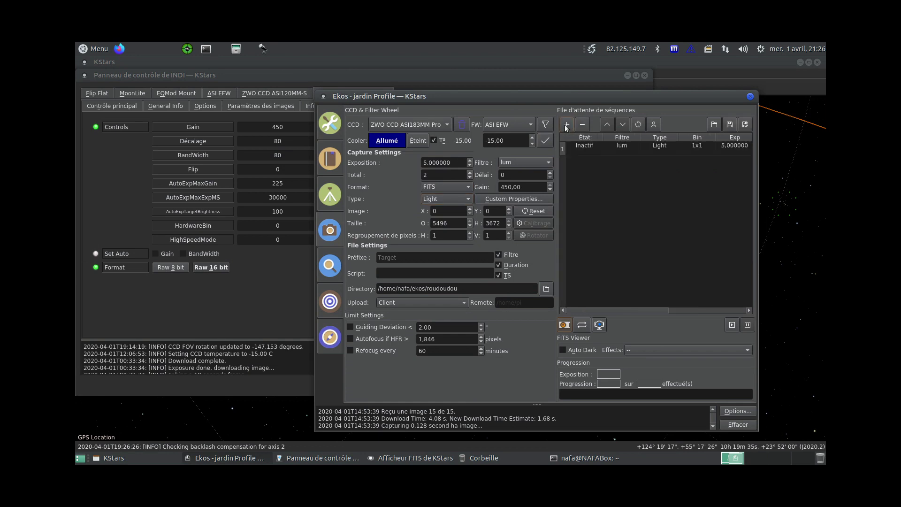
Change the capture filter to ha and add it as a second light job in the sequence queue
{"action": "left_click", "coordinate": [519, 164]}
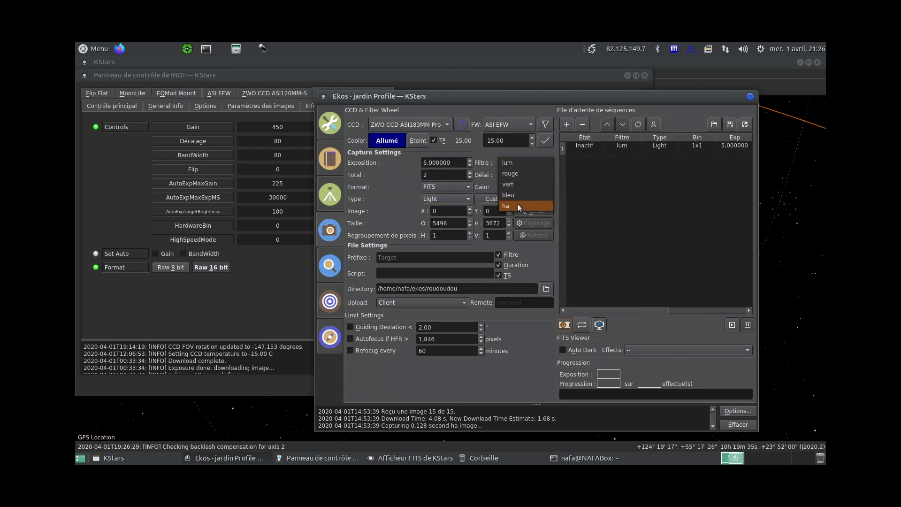
{"action": "left_click", "coordinate": [517, 203]}
{"action": "left_click", "coordinate": [566, 125]}
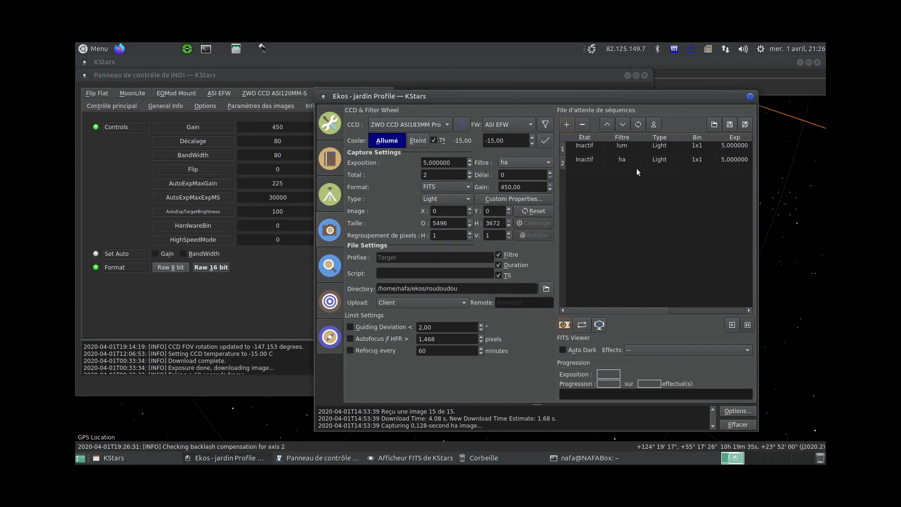
Save the sequence queue in the home folder under the name roudoudou
{"action": "left_click_drag", "start_coordinate": [612, 310], "coordinate": [573, 304]}
{"action": "left_click", "coordinate": [730, 125]}
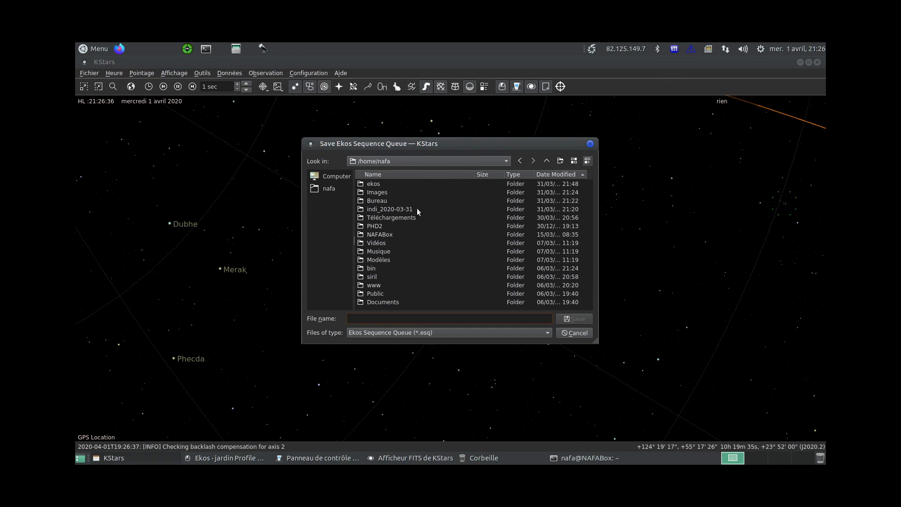
{"action": "type", "text": "roudoudou"}
{"action": "left_click", "coordinate": [578, 319]}
Find the star Dubhe in the object search and set it as the scheduler target
{"action": "scroll", "coordinate": [454, 333], "scroll_direction": "down", "scroll_amount": 5}
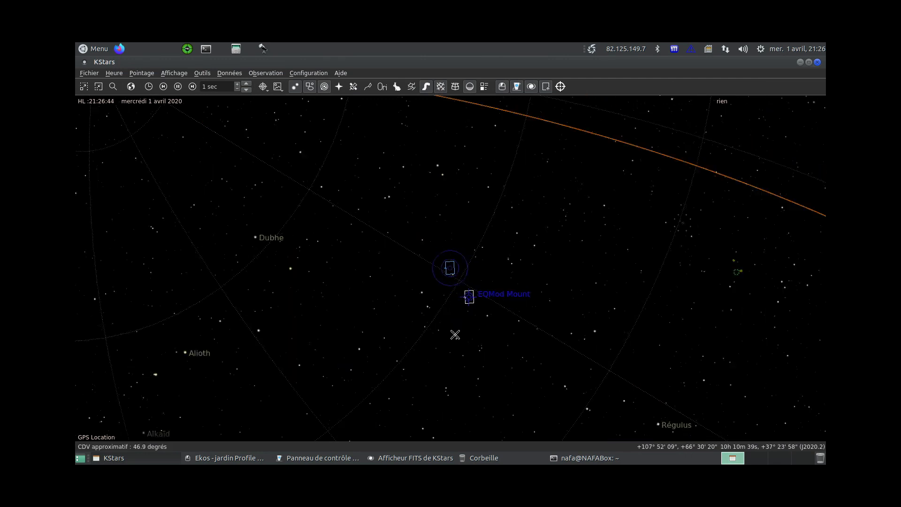
{"action": "scroll", "coordinate": [421, 293], "scroll_direction": "up", "scroll_amount": 4}
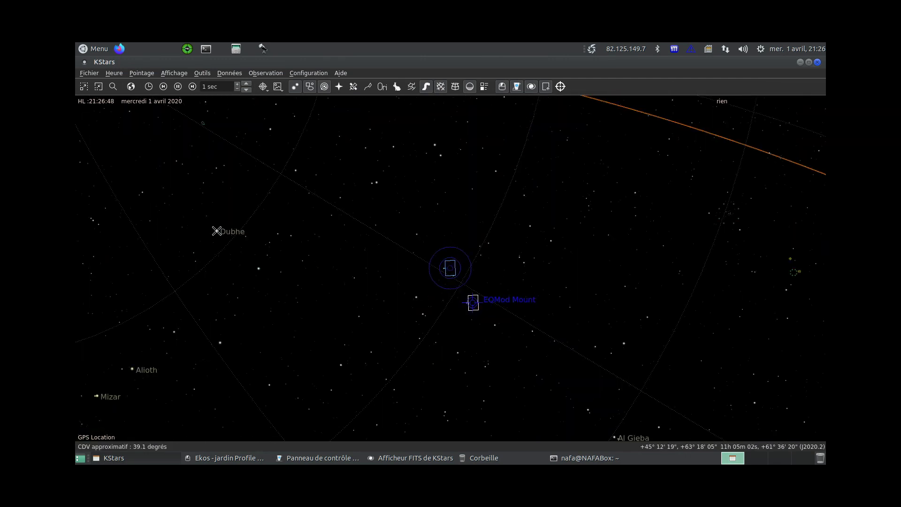
{"action": "mouse_move", "coordinate": [216, 231]}
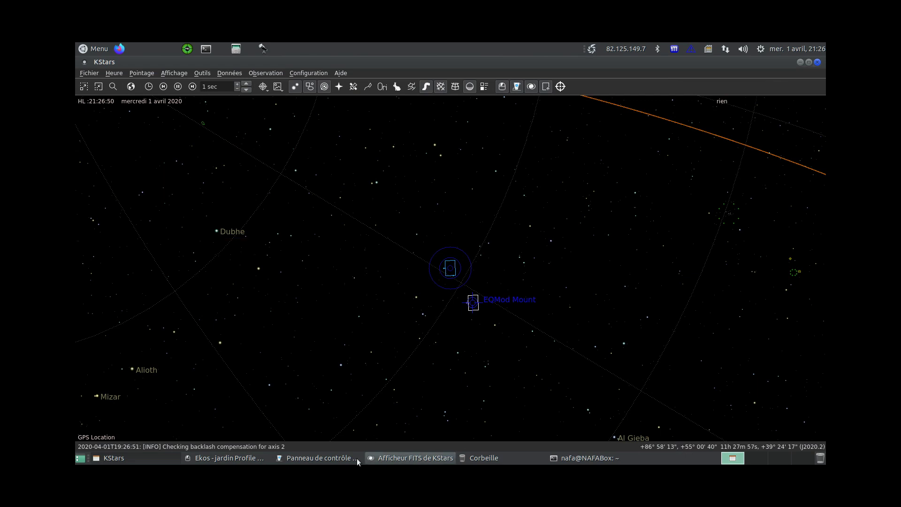
{"action": "left_click", "coordinate": [233, 459]}
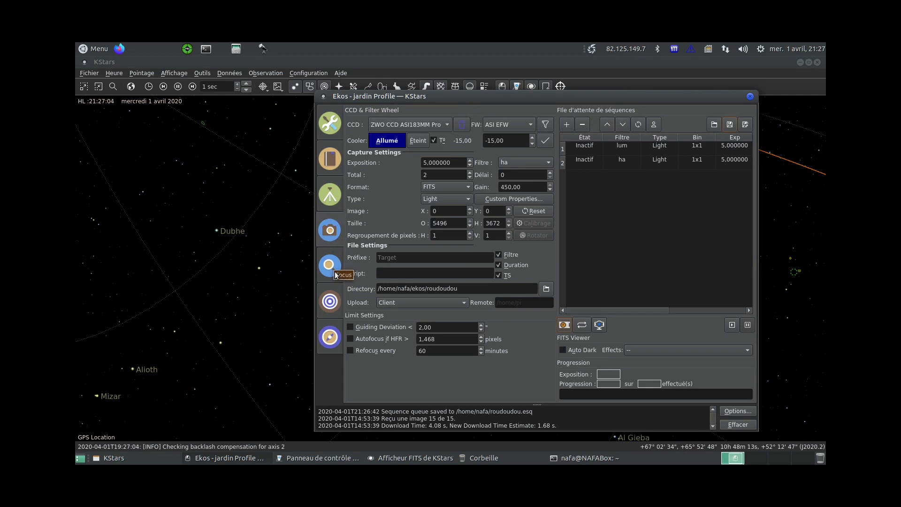
{"action": "left_click", "coordinate": [334, 162]}
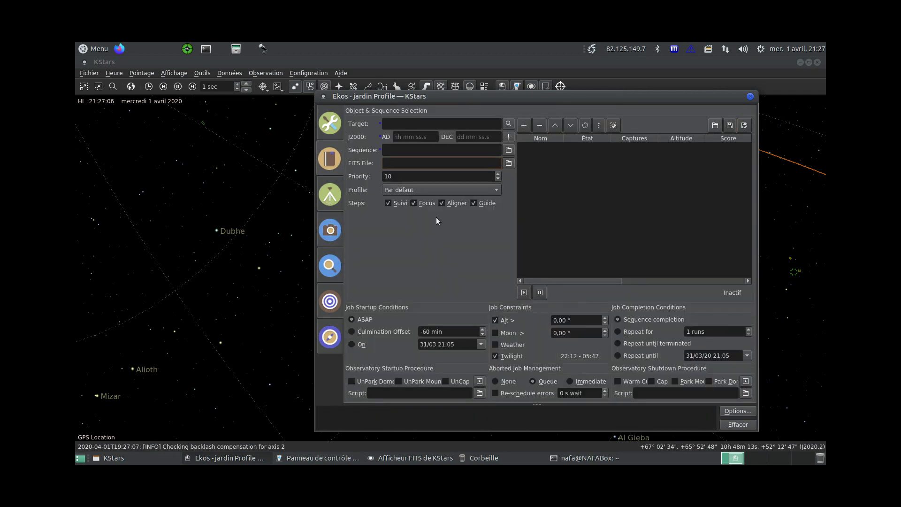
{"action": "left_click", "coordinate": [477, 123]}
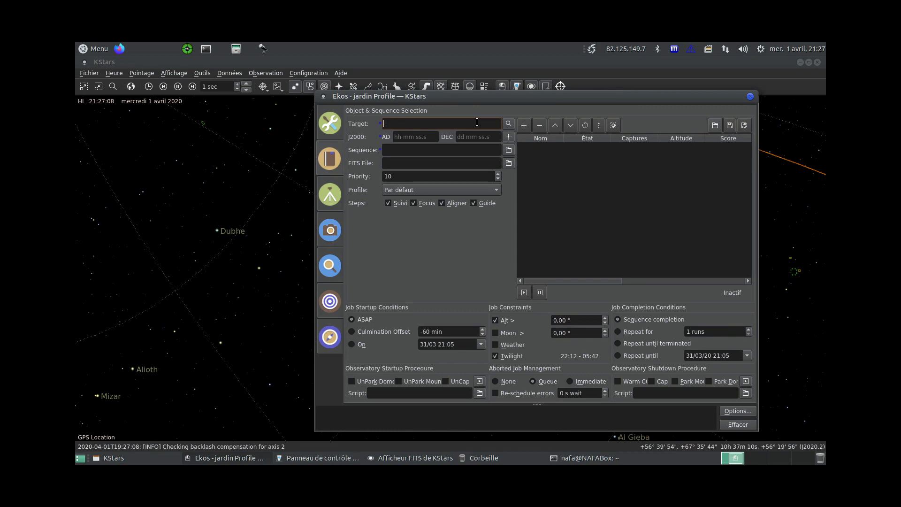
{"action": "type", "text": "Dubhe"}
{"action": "left_click", "coordinate": [508, 125]}
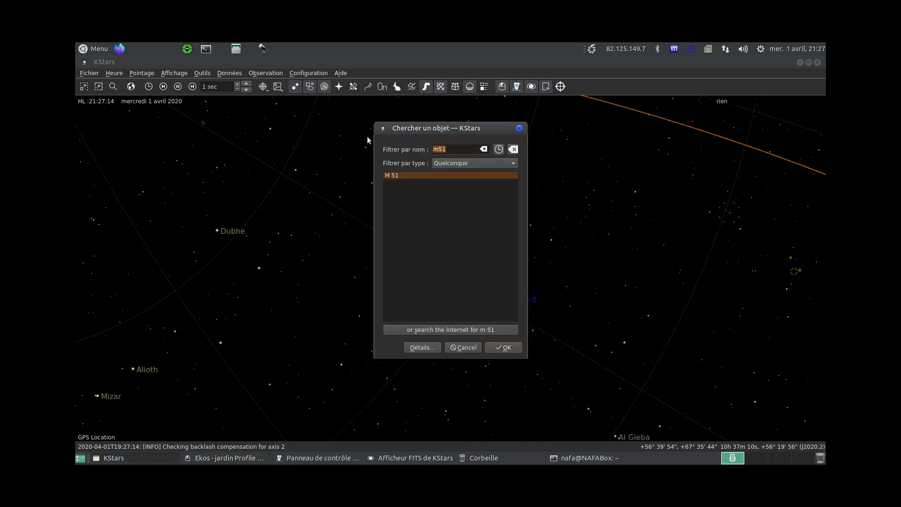
{"action": "type", "text": "dubhe"}
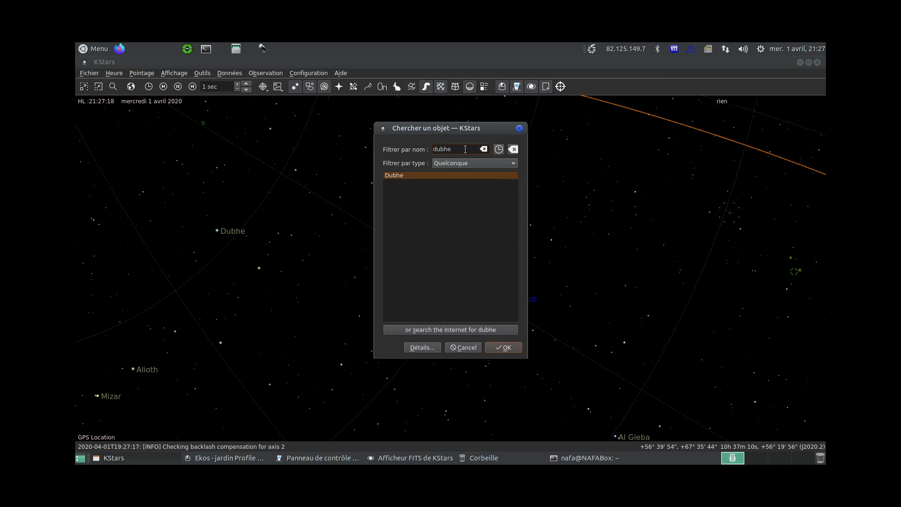
{"action": "double_click", "coordinate": [466, 175]}
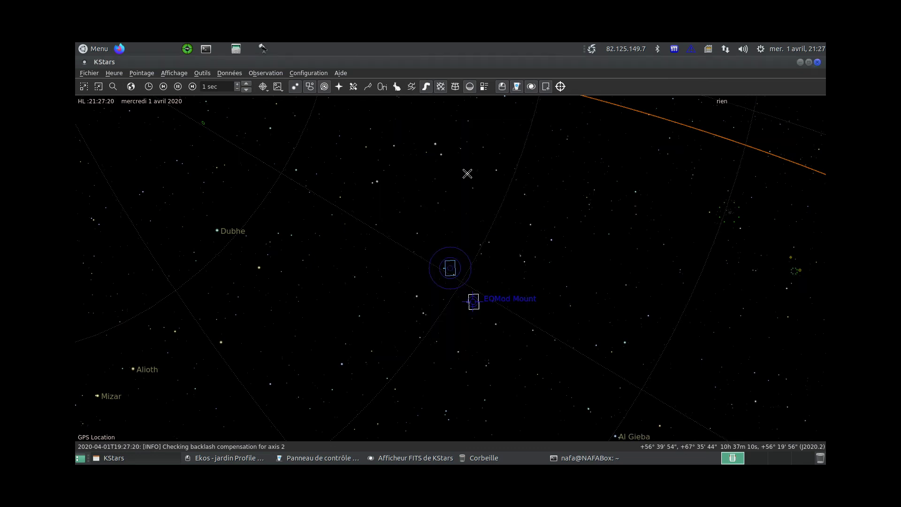
{"action": "left_click", "coordinate": [263, 459]}
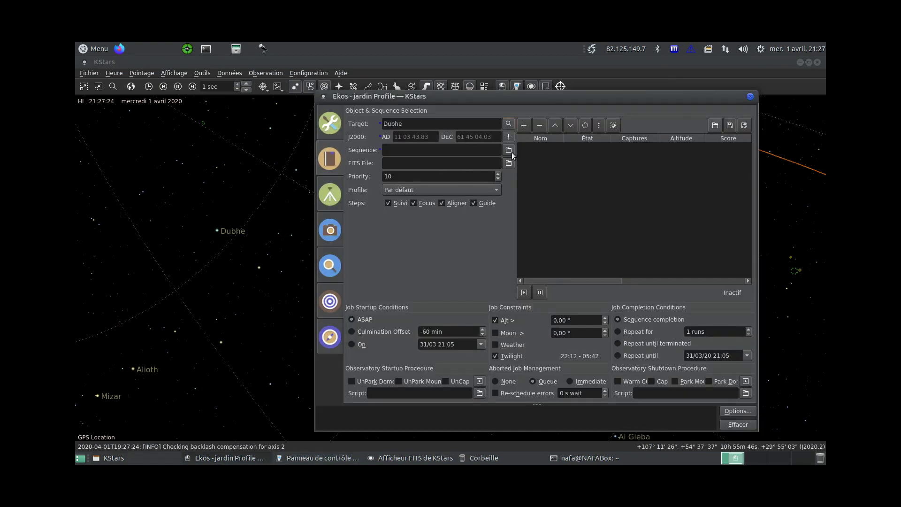
Load roudoudou.esq as the sequence for the Dubhe target and add the job to the schedule
{"action": "left_click", "coordinate": [509, 150]}
{"action": "left_click", "coordinate": [478, 192]}
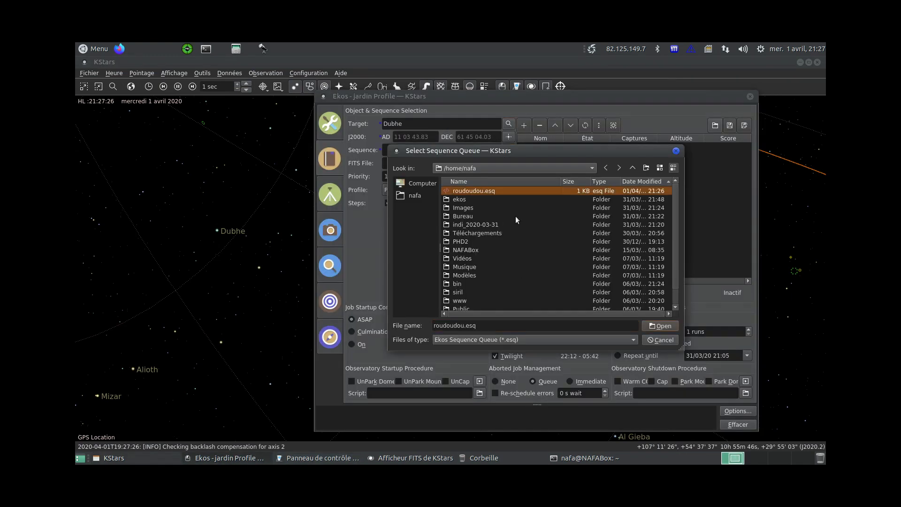
{"action": "left_click", "coordinate": [661, 326]}
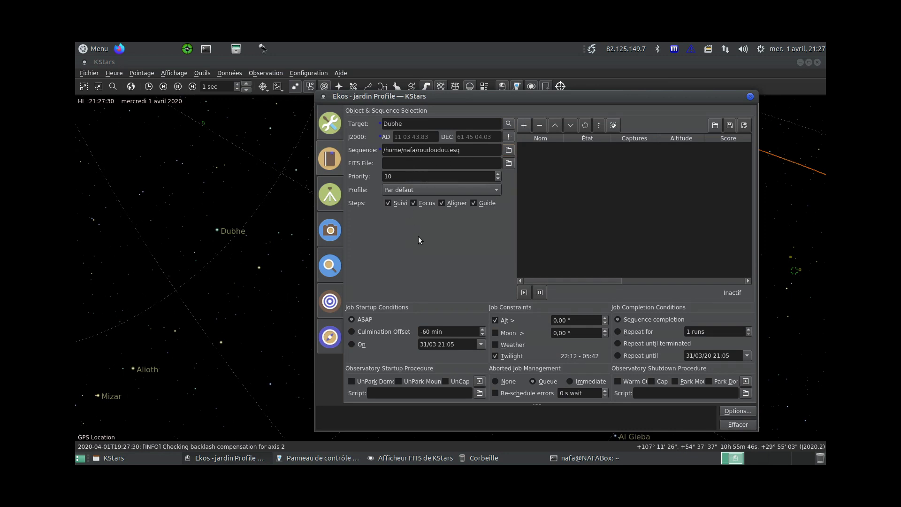
{"action": "left_click", "coordinate": [524, 125]}
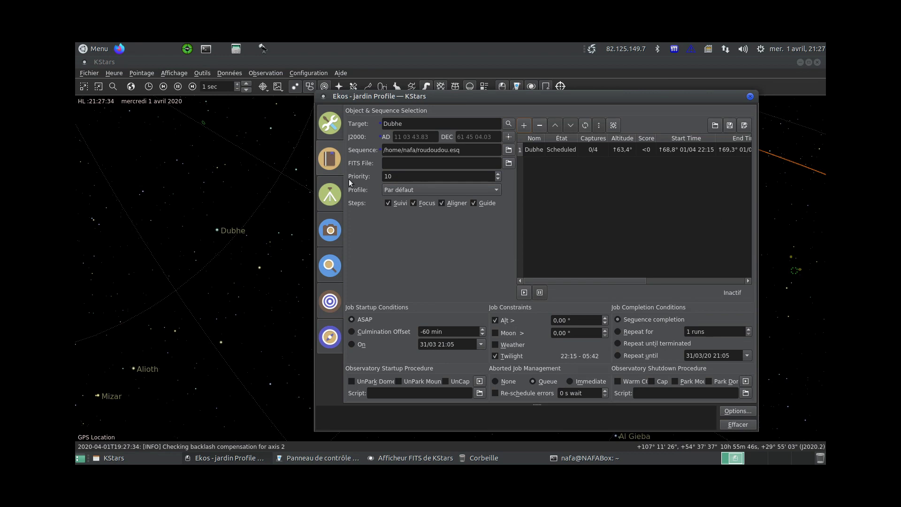
Examine the sky map around the mount position and the neighbouring bright stars for another target, and return to the scheduler
{"action": "left_click", "coordinate": [233, 259]}
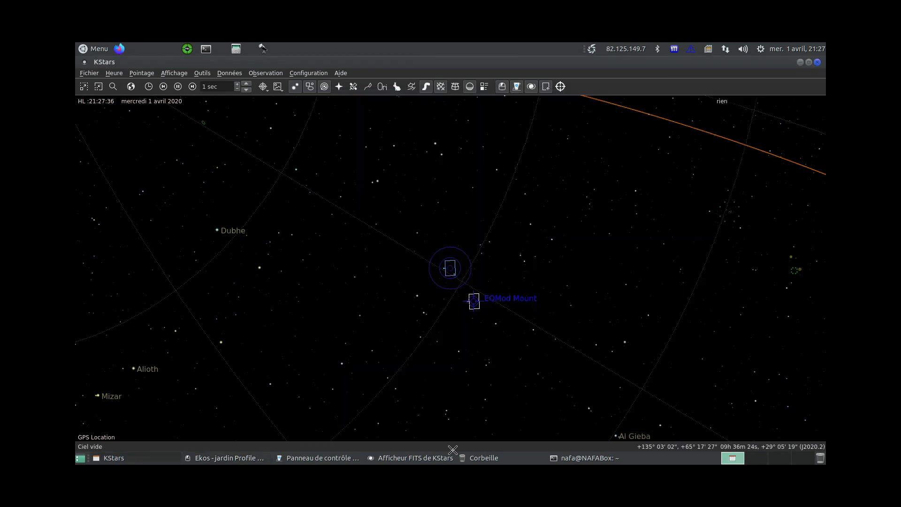
{"action": "left_click", "coordinate": [231, 458]}
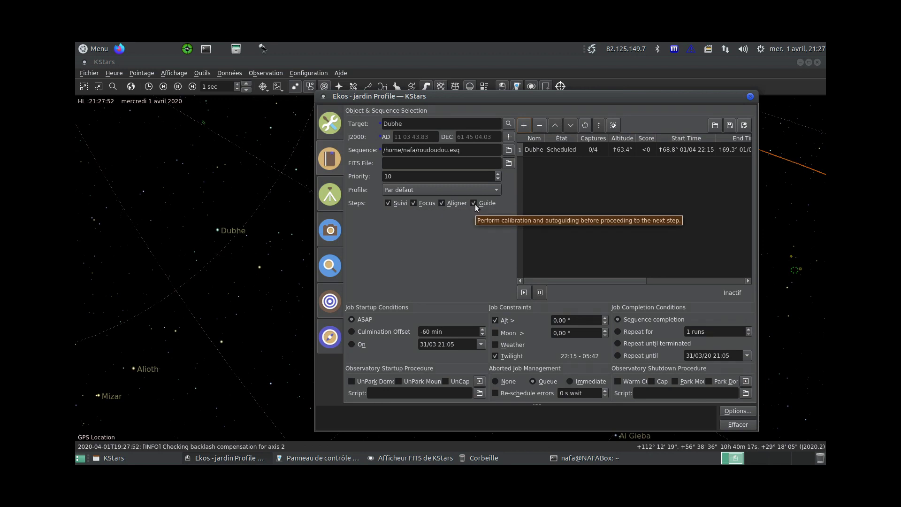
{"action": "left_click", "coordinate": [247, 281]}
{"action": "scroll", "coordinate": [282, 270], "scroll_direction": "down", "scroll_amount": 1}
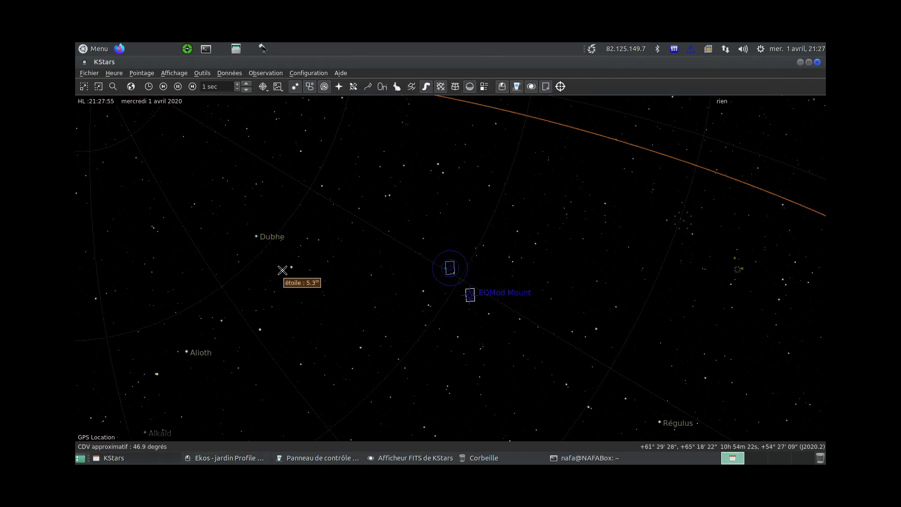
{"action": "right_click", "coordinate": [186, 352]}
{"action": "left_click", "coordinate": [229, 335]}
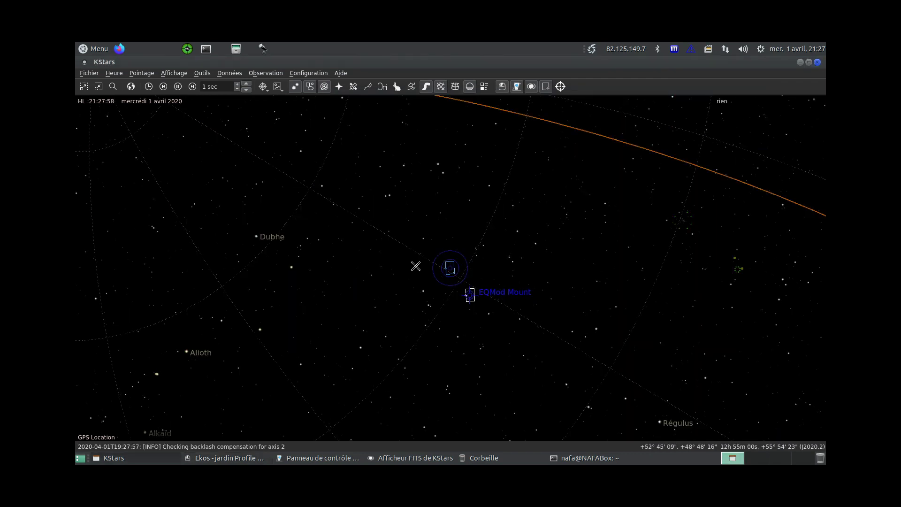
{"action": "scroll", "coordinate": [402, 355], "scroll_direction": "down", "scroll_amount": 2}
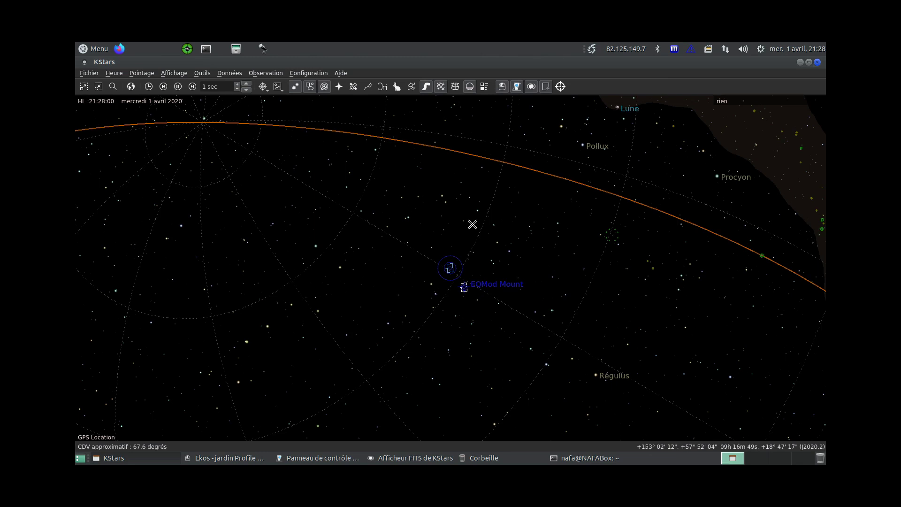
{"action": "scroll", "coordinate": [544, 314], "scroll_direction": "down", "scroll_amount": 2}
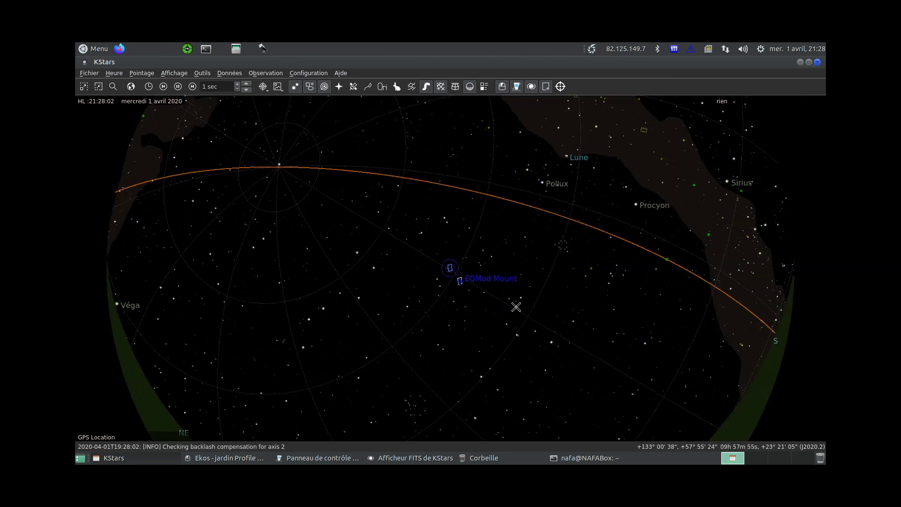
{"action": "scroll", "coordinate": [516, 307], "scroll_direction": "up", "scroll_amount": 5}
{"action": "scroll", "coordinate": [516, 307], "scroll_direction": "up", "scroll_amount": 2}
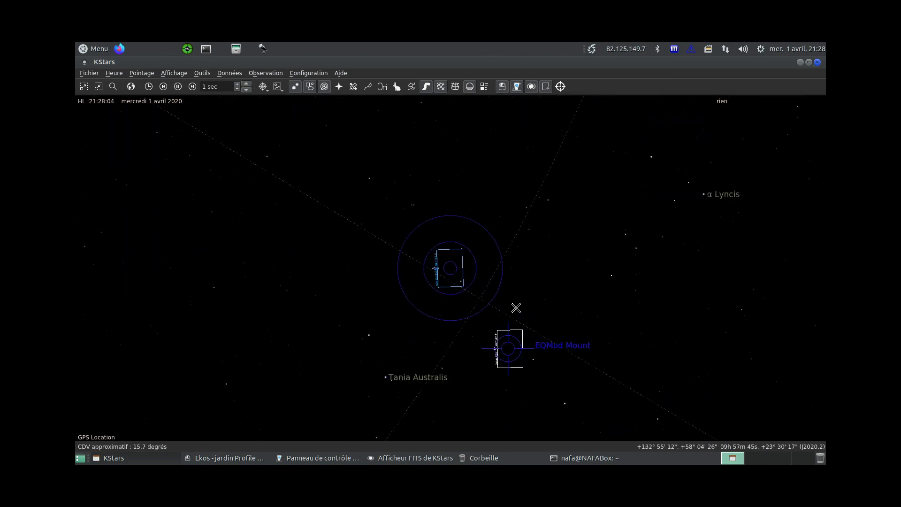
{"action": "left_click_drag", "start_coordinate": [469, 358], "coordinate": [447, 237]}
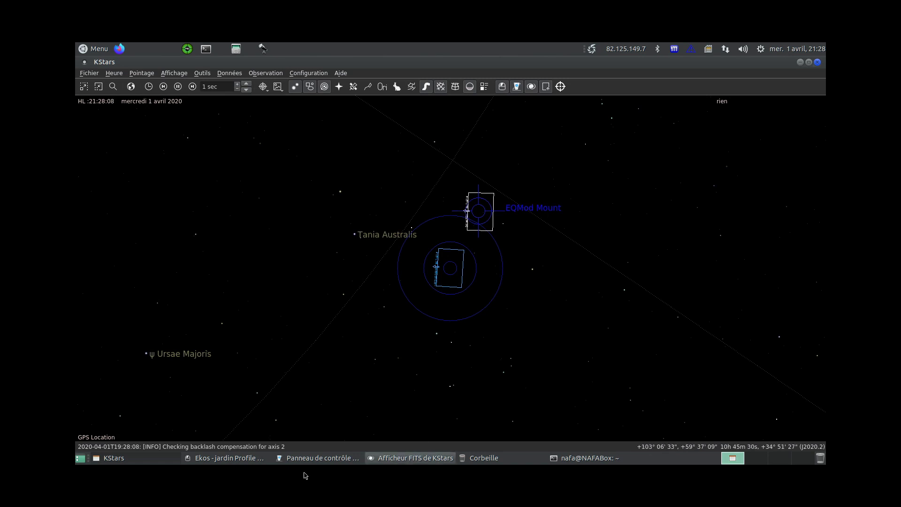
{"action": "left_click", "coordinate": [228, 461]}
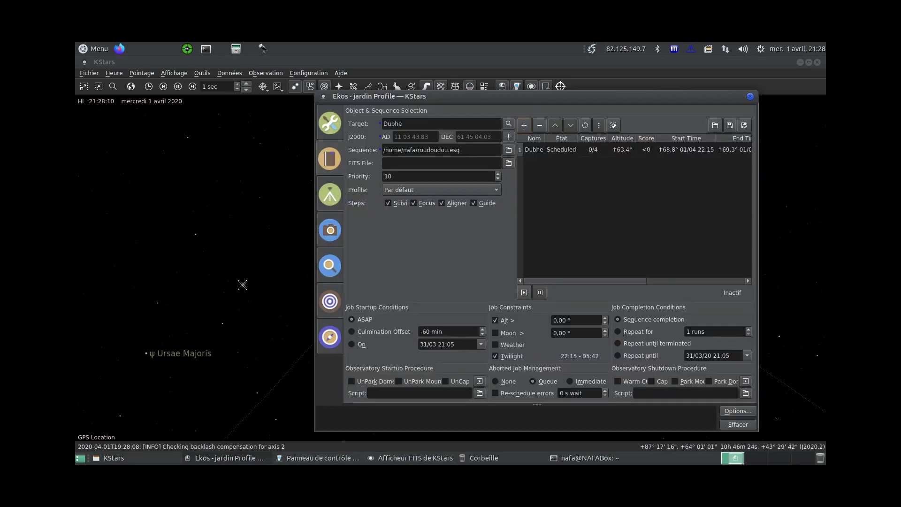
{"action": "left_click", "coordinate": [197, 237]}
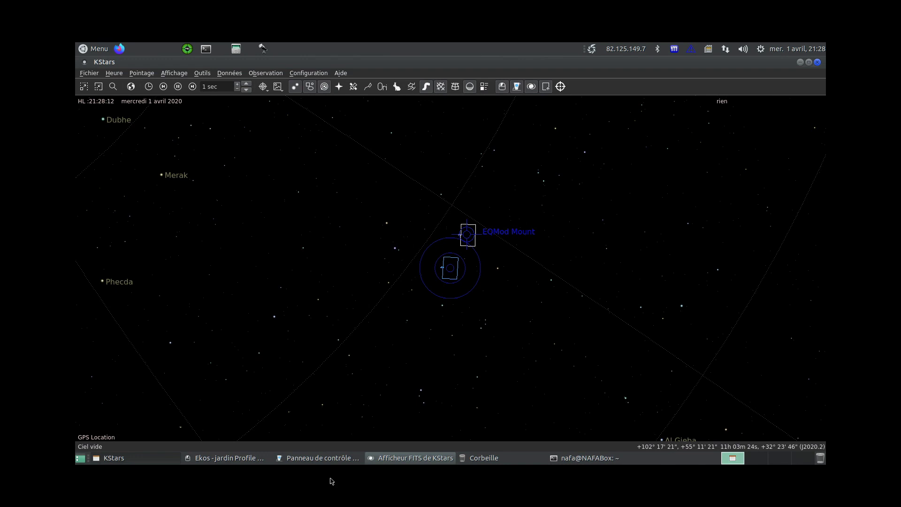
{"action": "key", "text": "alt+Tab"}
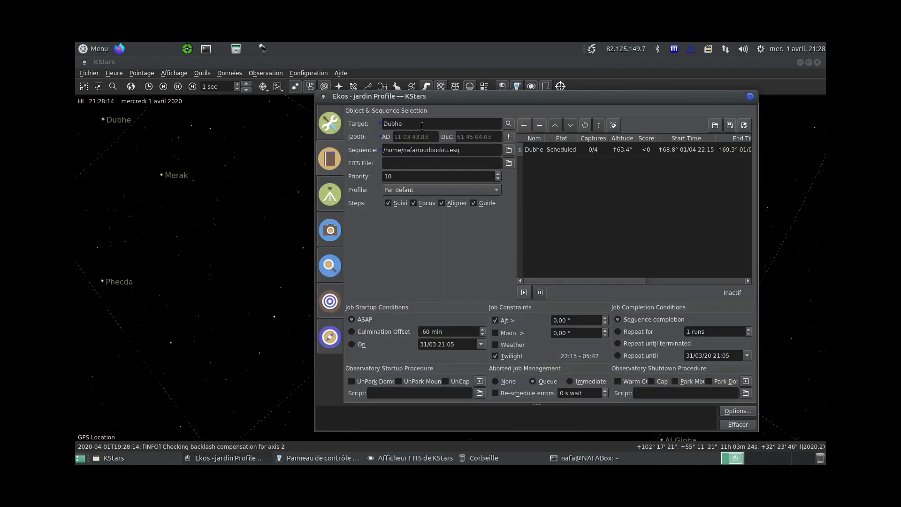
Set the scheduler target to Merak and add it as a job using the same roudoudou.esq sequence
{"action": "left_click", "coordinate": [508, 125]}
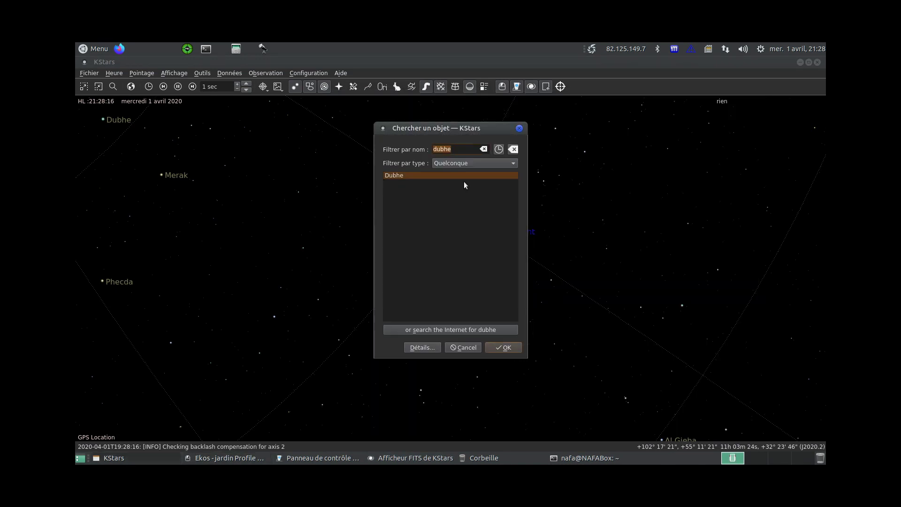
{"action": "type", "text": "merak"}
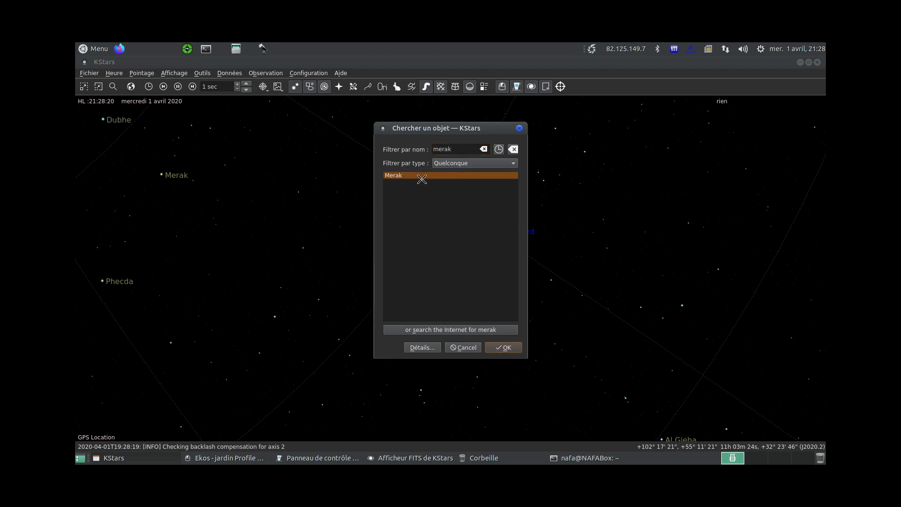
{"action": "double_click", "coordinate": [417, 177]}
{"action": "left_click", "coordinate": [215, 463]}
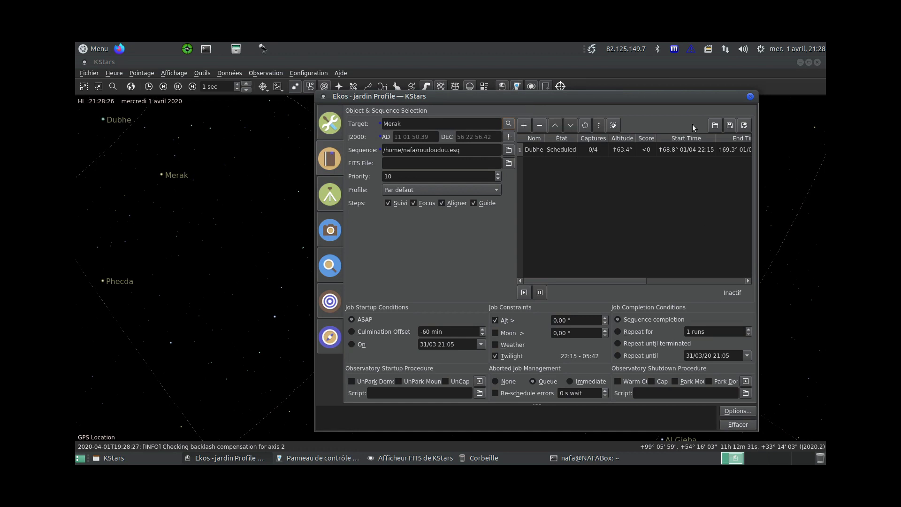
{"action": "left_click", "coordinate": [523, 125]}
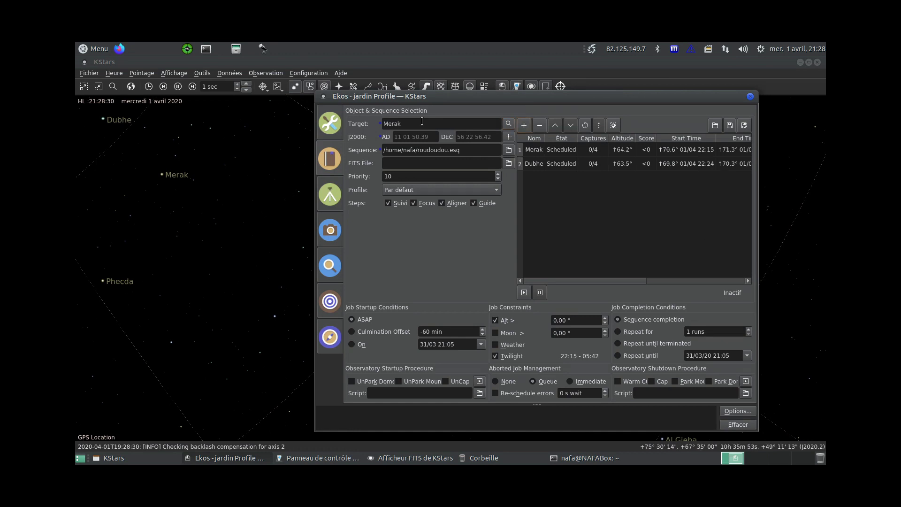
Search for the star Phecda and choose it as the new scheduler target
{"action": "double_click", "coordinate": [401, 123]}
{"action": "left_click", "coordinate": [508, 123]}
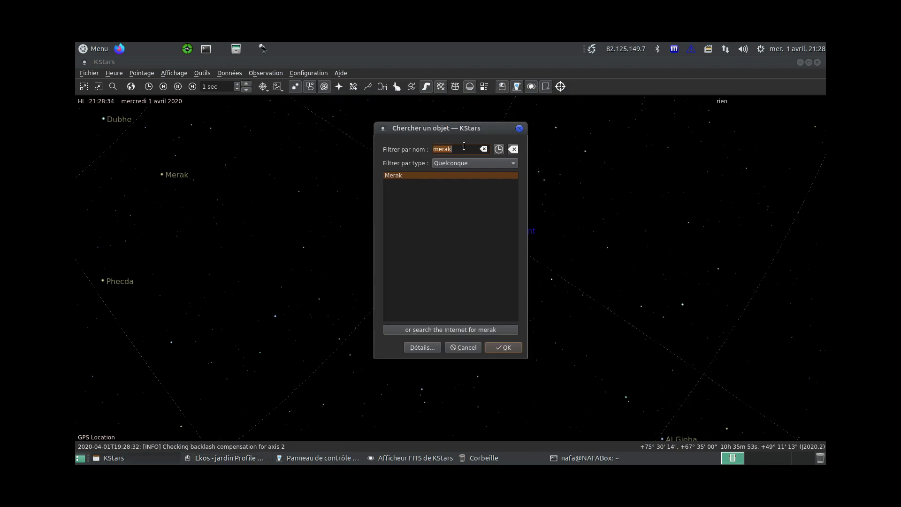
{"action": "type", "text": "phe"}
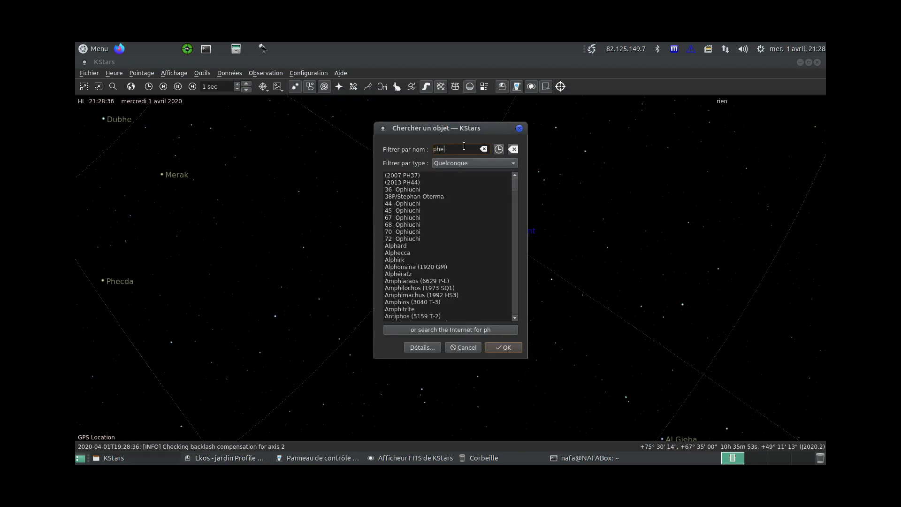
{"action": "type", "text": "cda"}
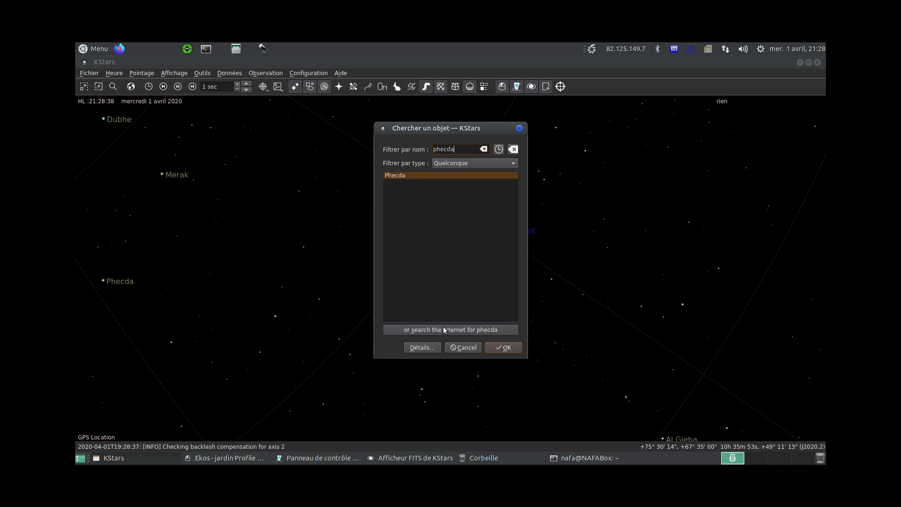
{"action": "left_click", "coordinate": [497, 349]}
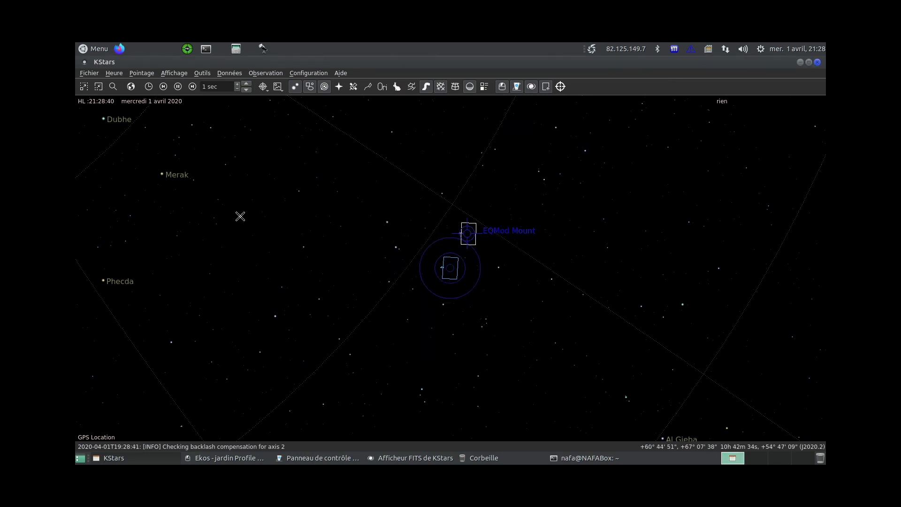
Return to the scheduler and add the Phecda target as a job using roudoudou.esq
{"action": "left_click", "coordinate": [224, 459]}
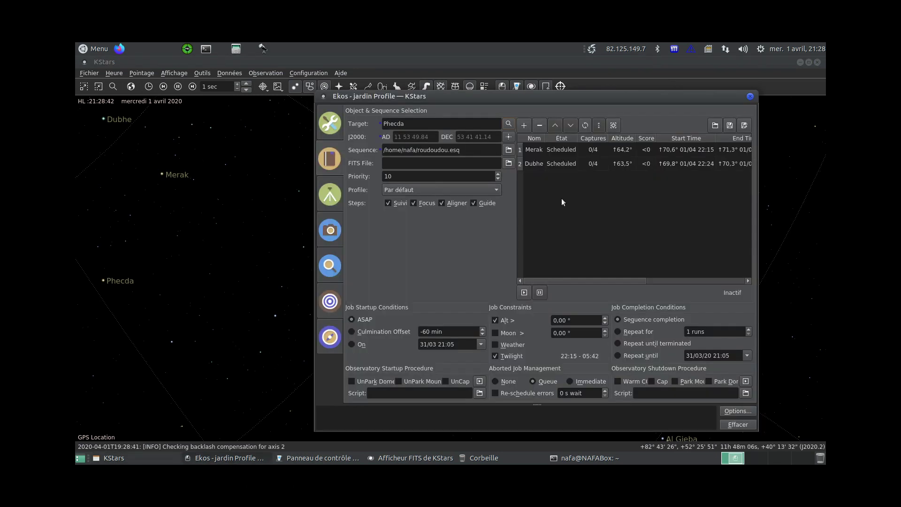
{"action": "left_click", "coordinate": [523, 125]}
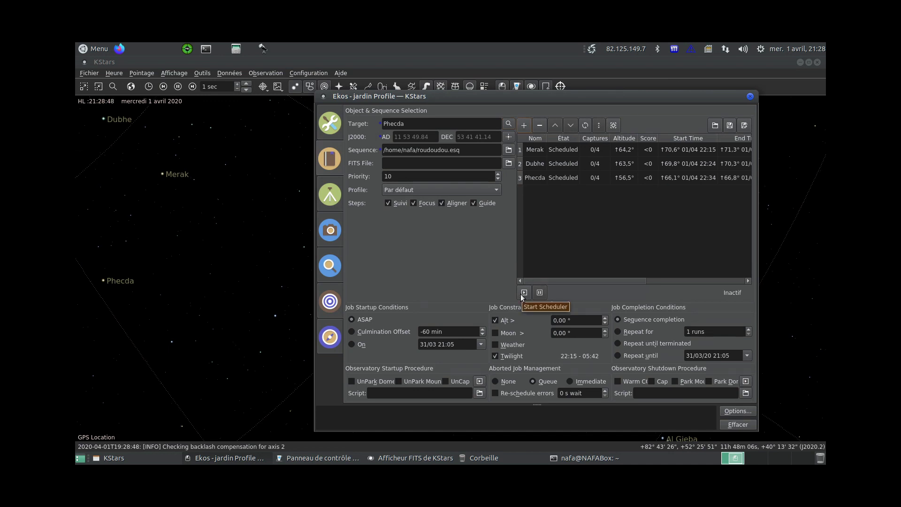
Turn off the twilight constraint, accept the daylight risk, and start the scheduler
{"action": "left_click", "coordinate": [511, 355]}
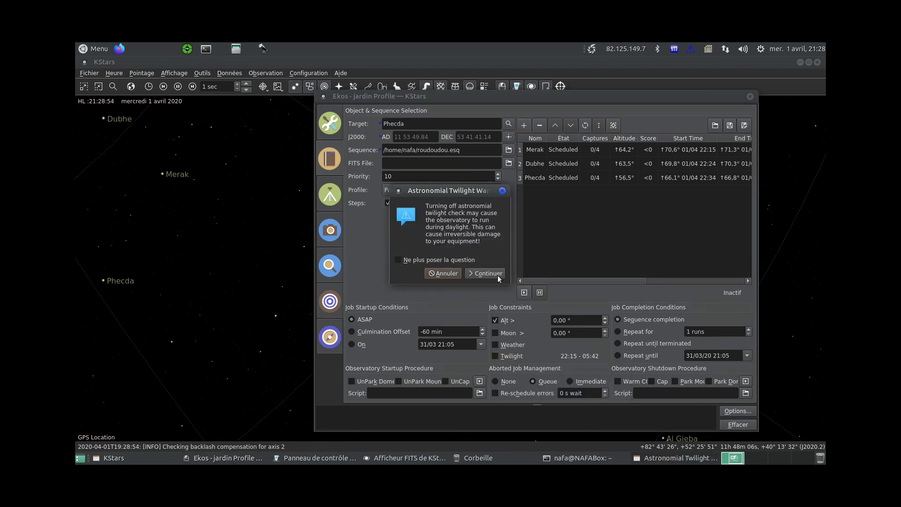
{"action": "left_click", "coordinate": [498, 278]}
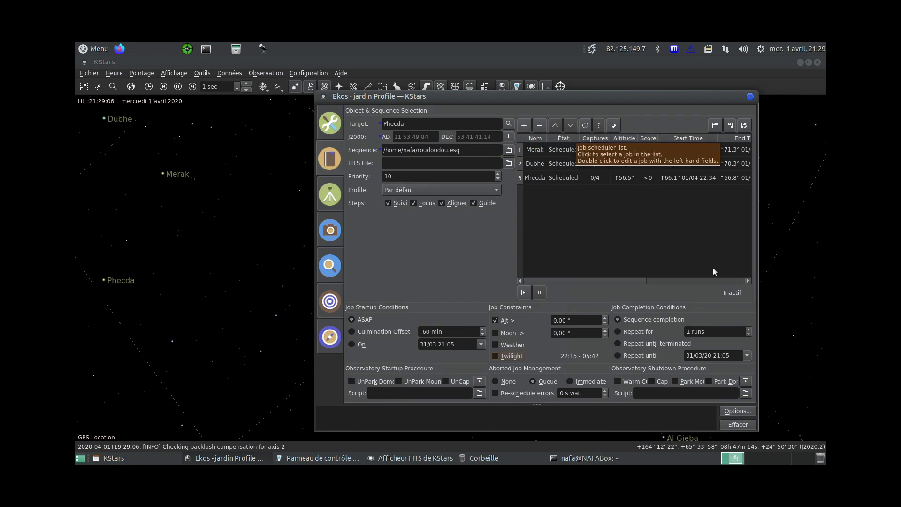
{"action": "left_click", "coordinate": [524, 292]}
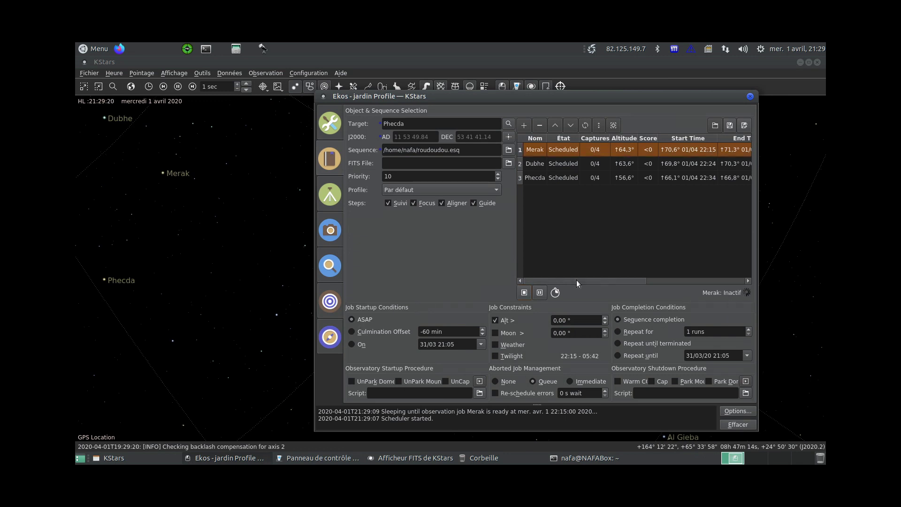
Examine the scheduled jobs' end times, estimated durations and lead times
{"action": "left_click_drag", "start_coordinate": [629, 281], "coordinate": [747, 283]}
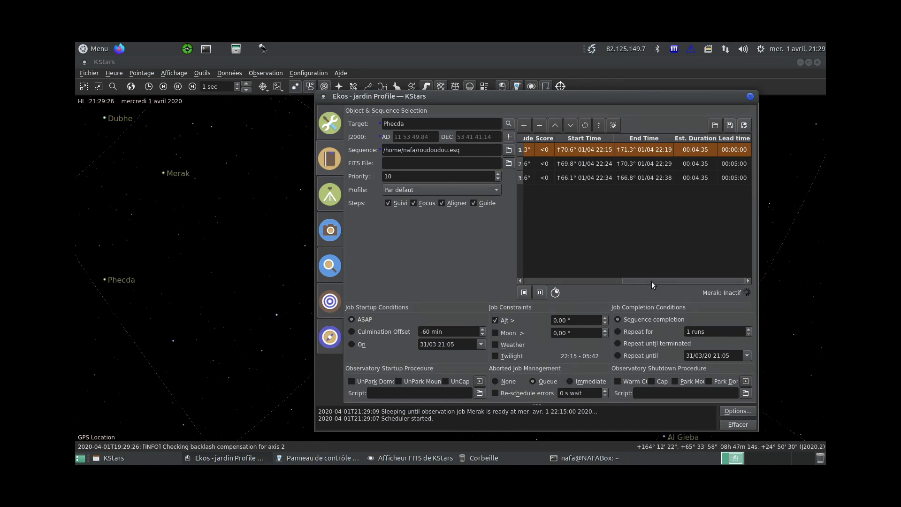
{"action": "left_click_drag", "start_coordinate": [626, 281], "coordinate": [526, 282]}
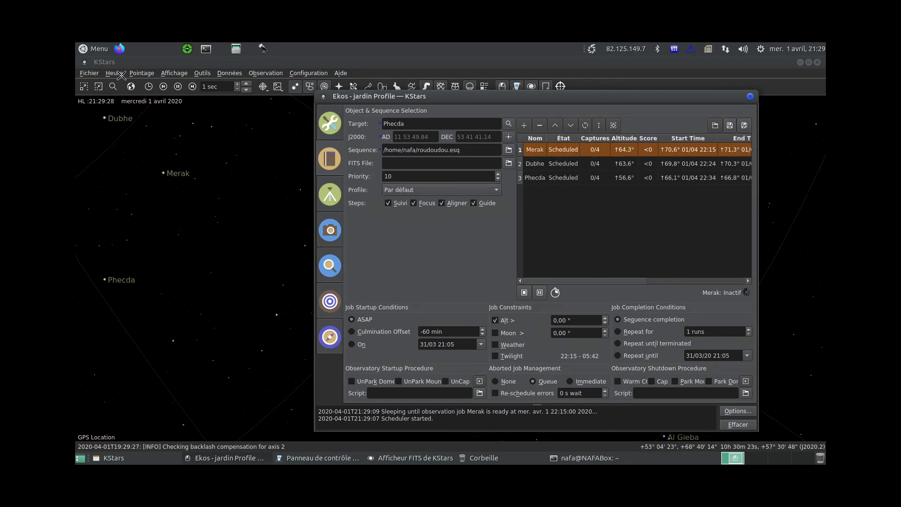
{"action": "left_click", "coordinate": [137, 74]}
{"action": "left_click", "coordinate": [137, 74]}
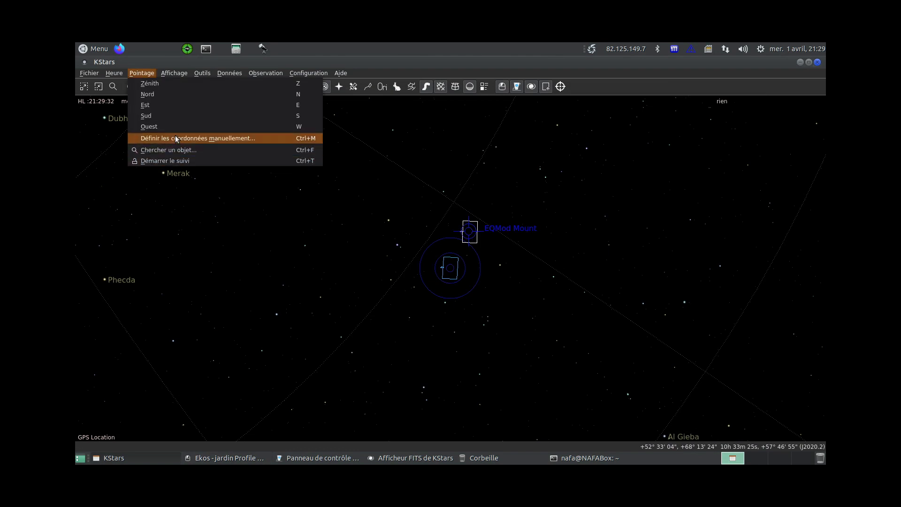
{"action": "mouse_move", "coordinate": [114, 74]}
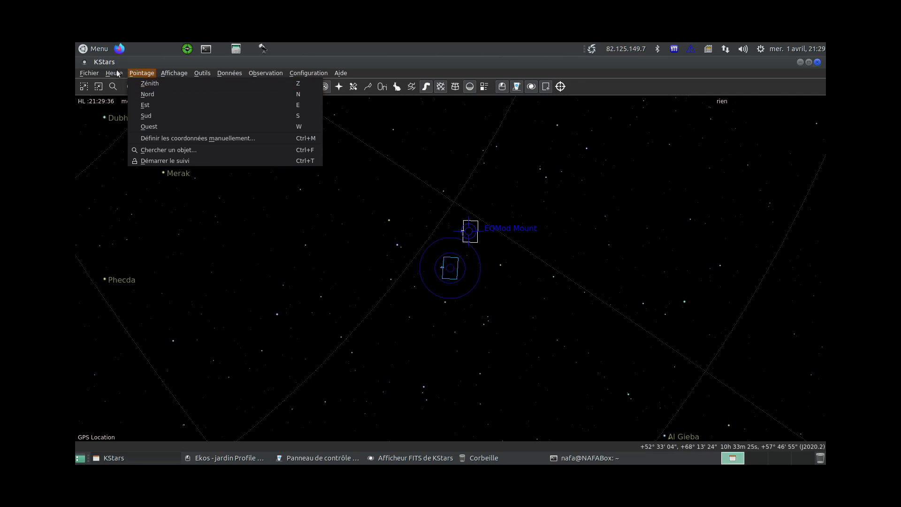
{"action": "left_click", "coordinate": [252, 141]}
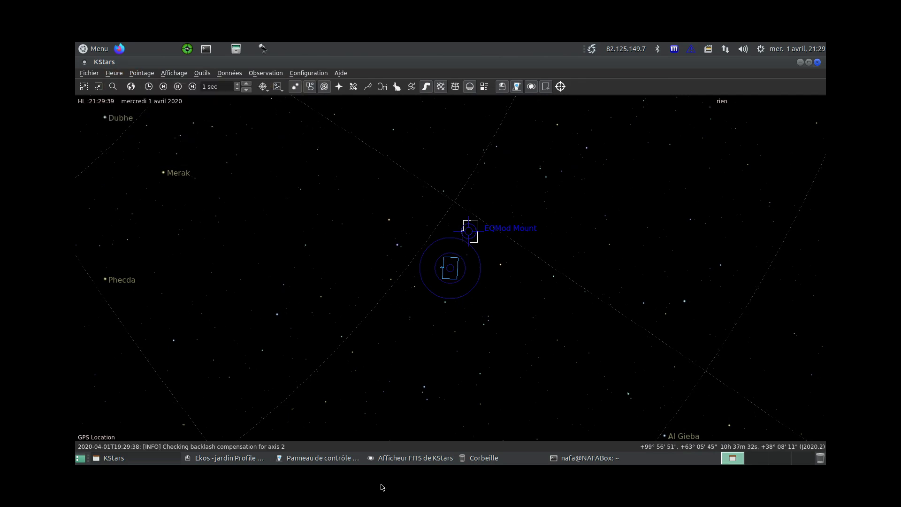
{"action": "left_click", "coordinate": [214, 458]}
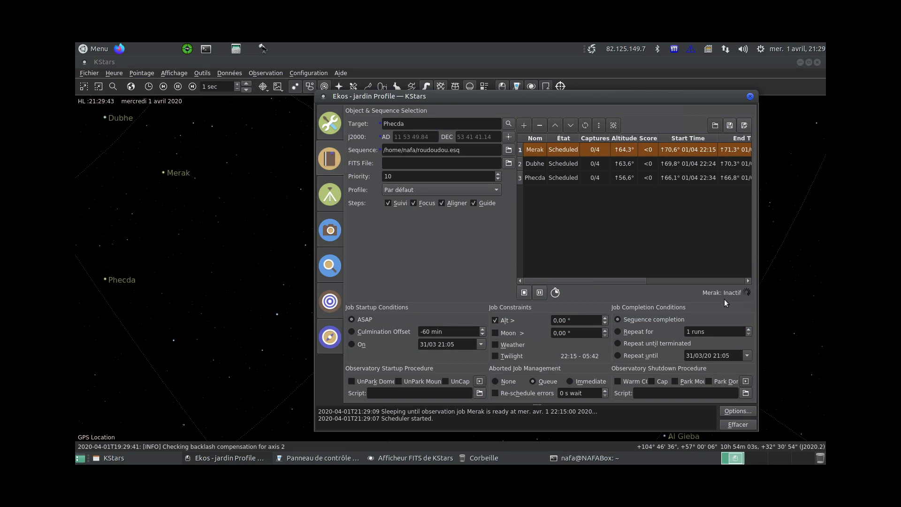
Restart the scheduler with the altitude constraint turned off and the states of all jobs reset
{"action": "left_click", "coordinate": [524, 293]}
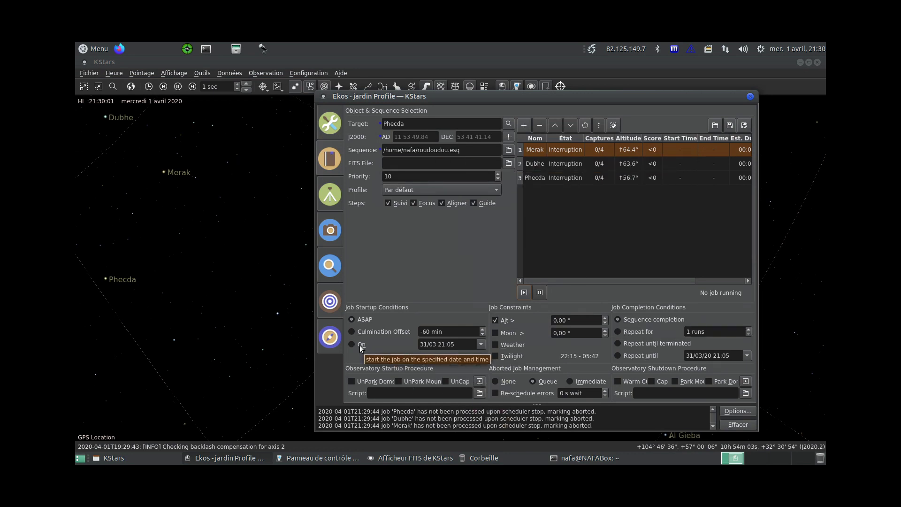
{"action": "left_click", "coordinate": [506, 321]}
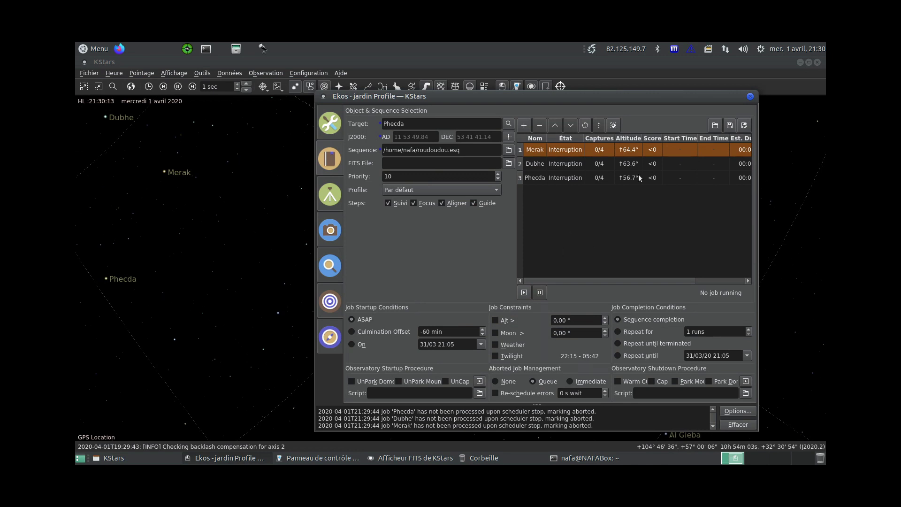
{"action": "left_click", "coordinate": [584, 127]}
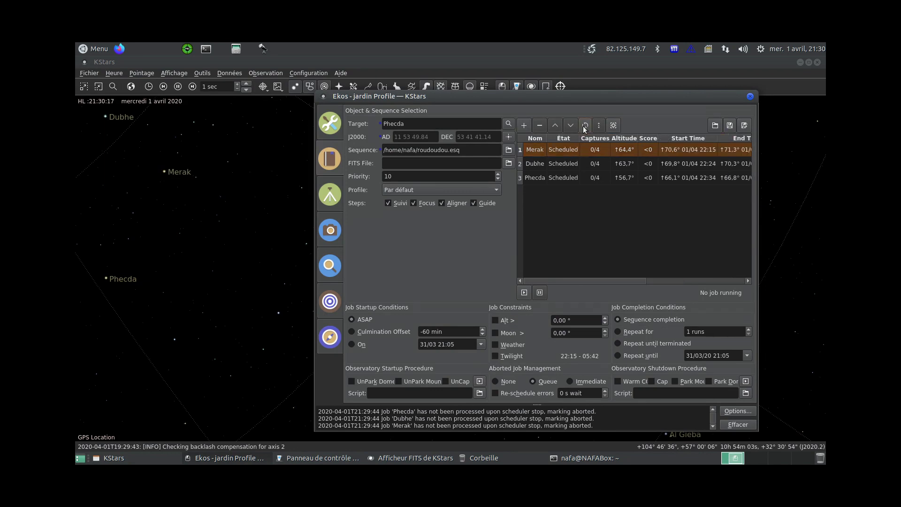
{"action": "left_click", "coordinate": [523, 292]}
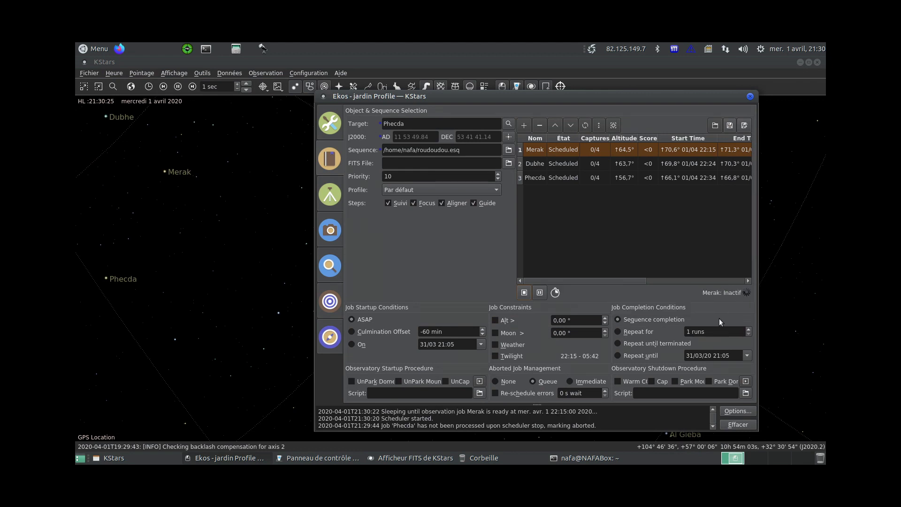
{"action": "left_click_drag", "start_coordinate": [593, 280], "coordinate": [235, 201]}
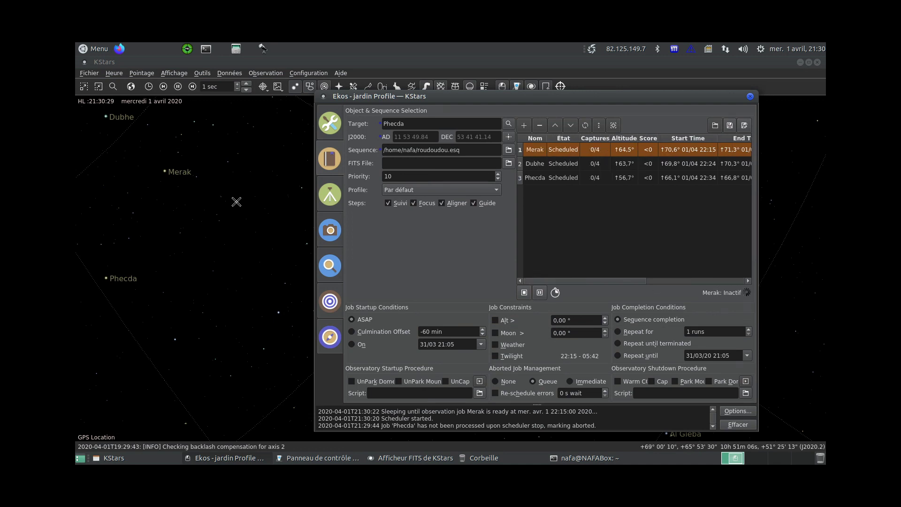
{"action": "left_click", "coordinate": [184, 248]}
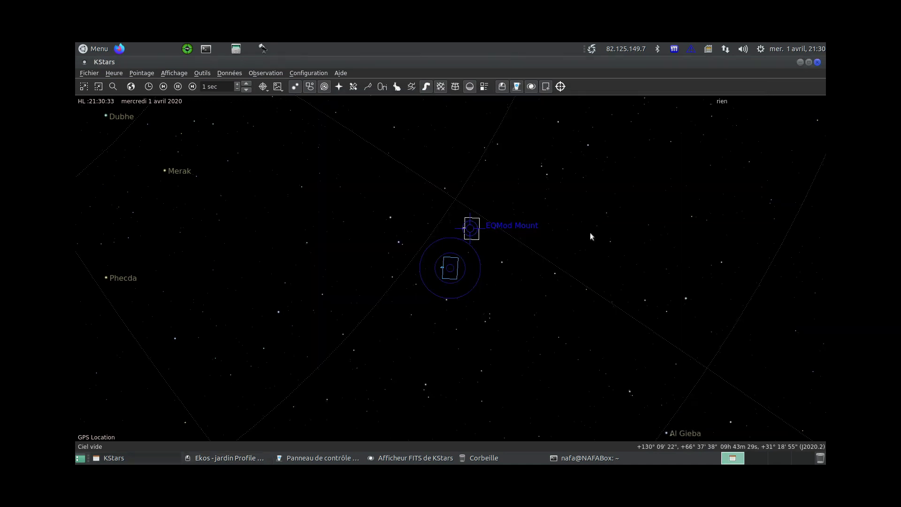
{"action": "mouse_move", "coordinate": [590, 232]}
{"action": "left_click", "coordinate": [250, 458]}
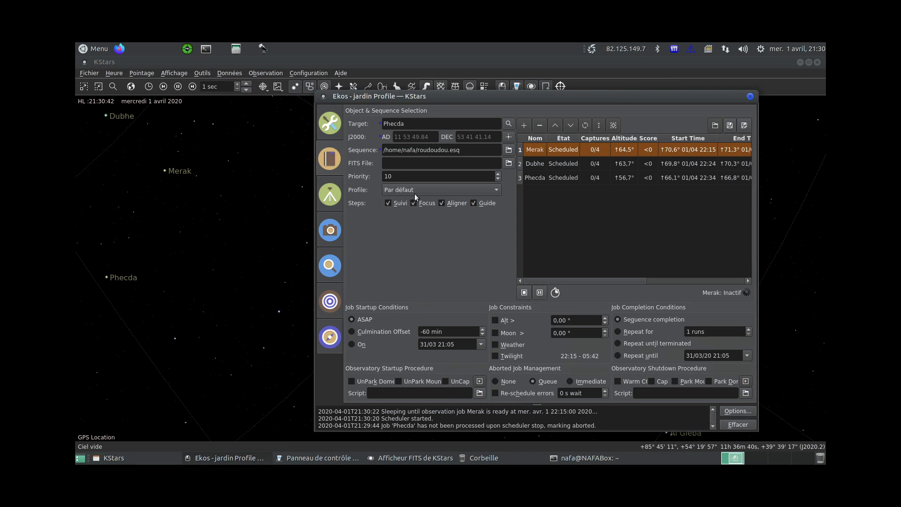
{"action": "left_click", "coordinate": [405, 177]}
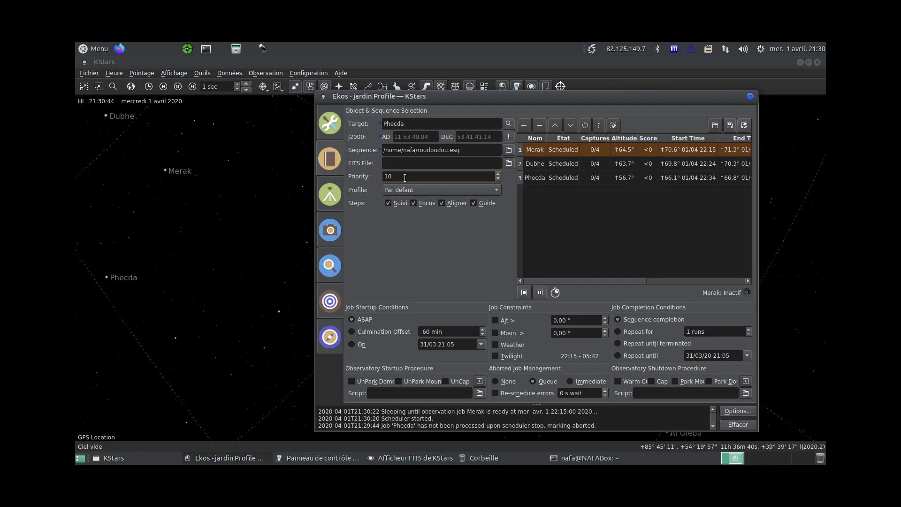
Pause and resume the scheduler, and highlight the Merak job's start time in the log
{"action": "left_click", "coordinate": [558, 294]}
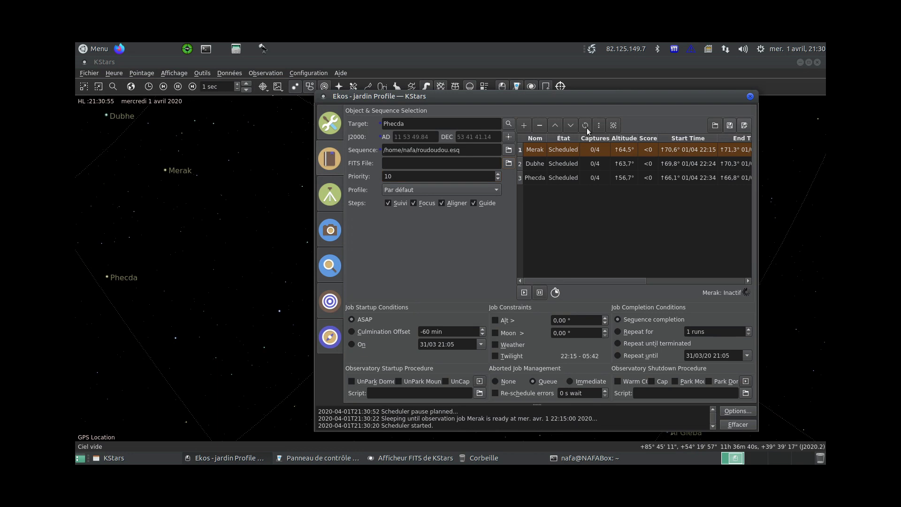
{"action": "left_click", "coordinate": [524, 293]}
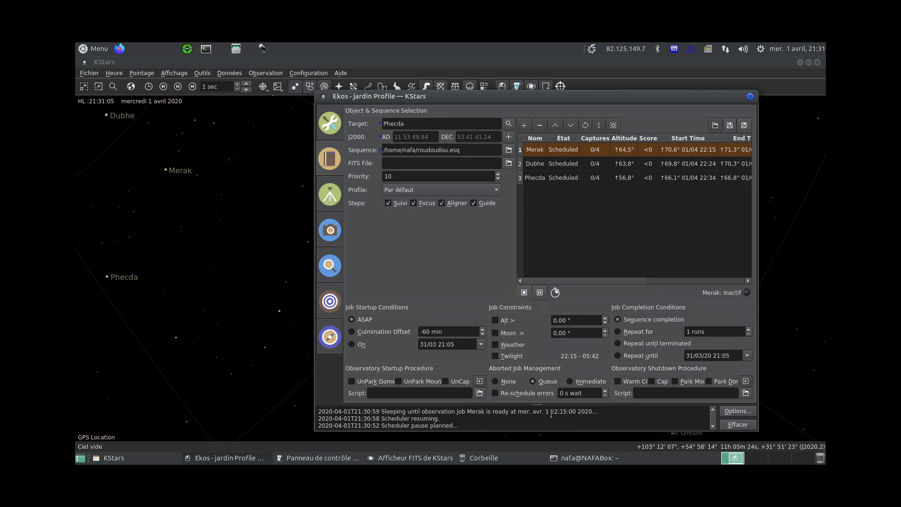
{"action": "left_click_drag", "start_coordinate": [552, 412], "coordinate": [589, 412]}
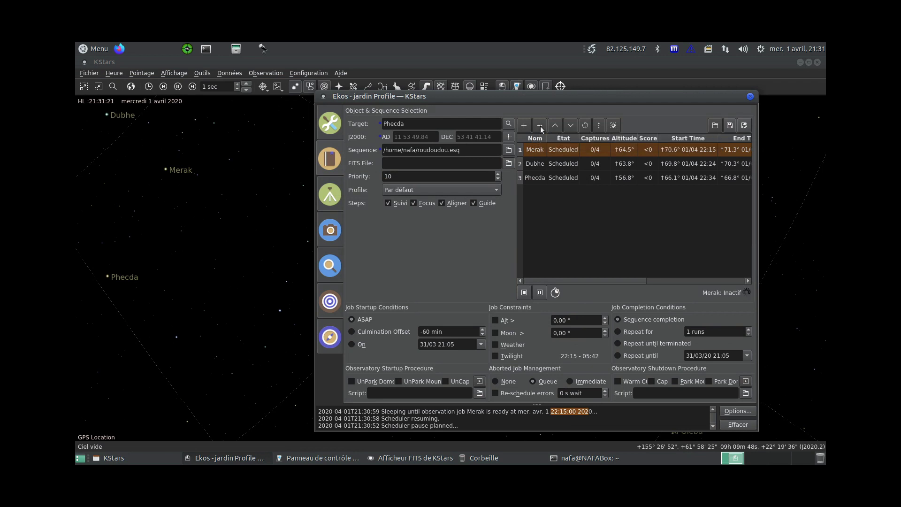
Stop the scheduler and remove the Dubhe, Phecda and Merak jobs from the list
{"action": "left_click", "coordinate": [529, 293]}
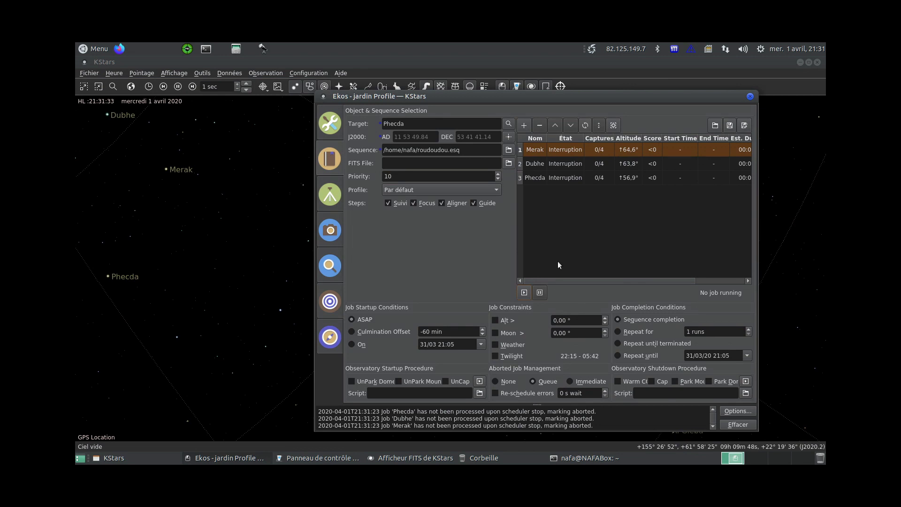
{"action": "left_click", "coordinate": [541, 163]}
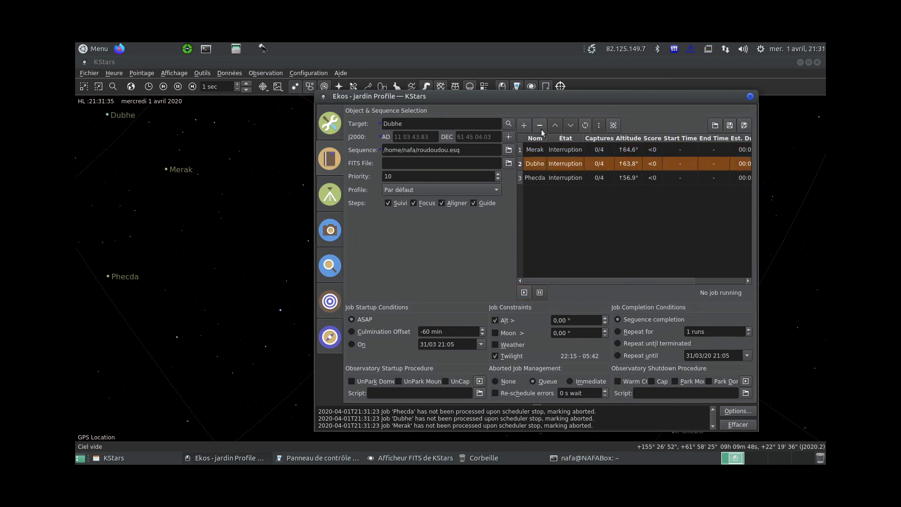
{"action": "left_click", "coordinate": [541, 129]}
{"action": "left_click", "coordinate": [541, 129]}
{"action": "left_click", "coordinate": [540, 130]}
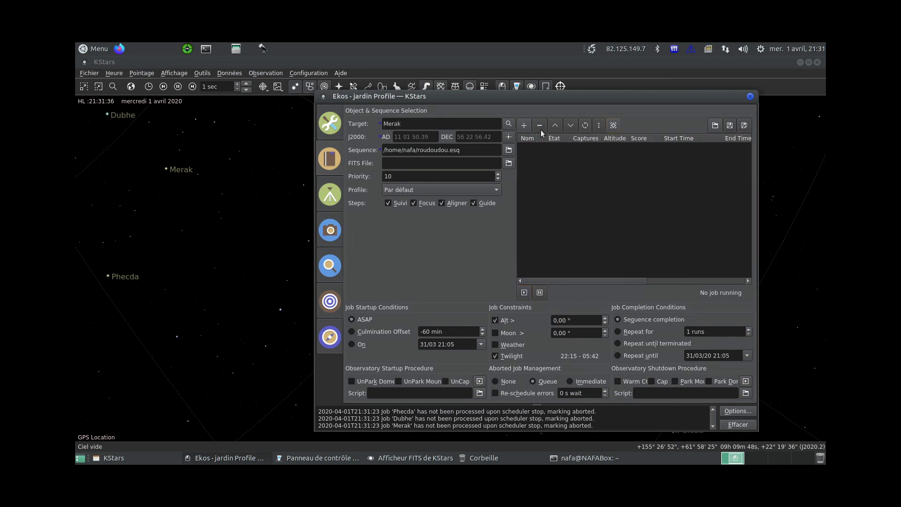
Add Merak as a scheduler job with the altitude and twilight constraints both turned off
{"action": "left_click", "coordinate": [444, 125]}
{"action": "left_click", "coordinate": [436, 178]}
{"action": "left_click", "coordinate": [502, 322]}
{"action": "left_click", "coordinate": [509, 356]}
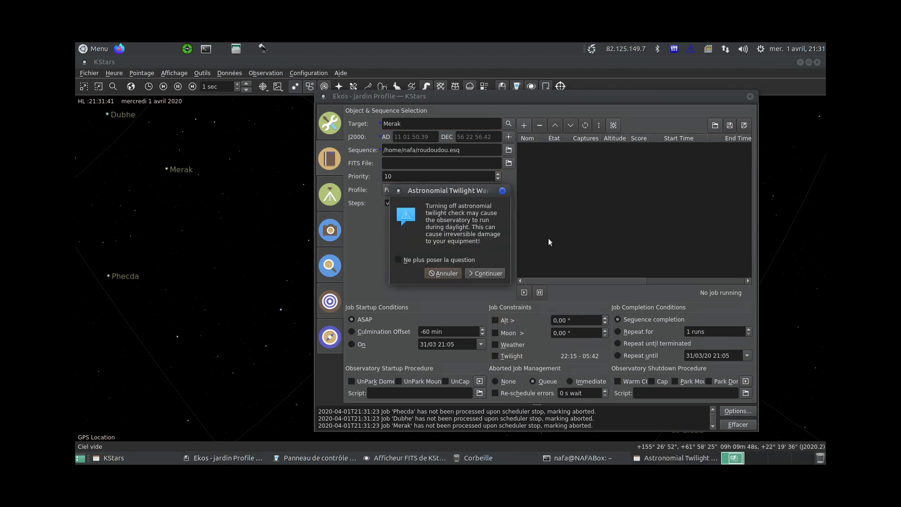
{"action": "left_click", "coordinate": [487, 275]}
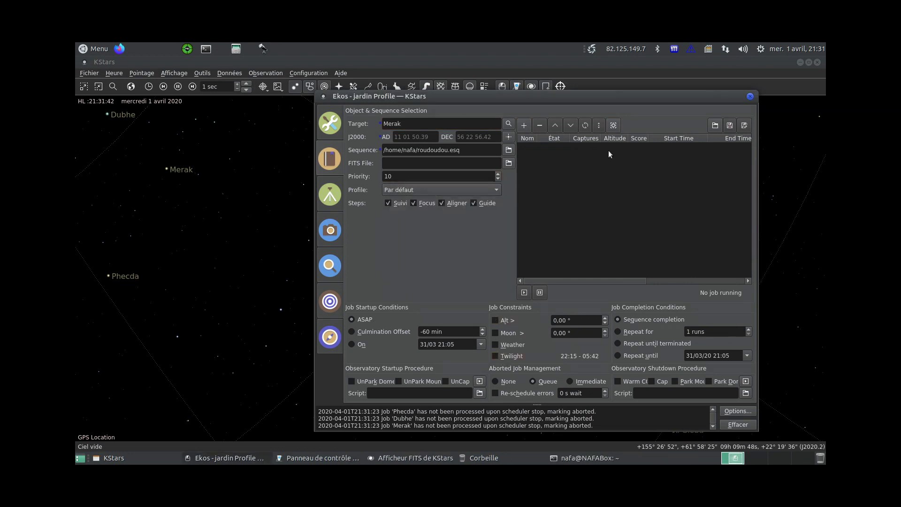
{"action": "left_click", "coordinate": [522, 125]}
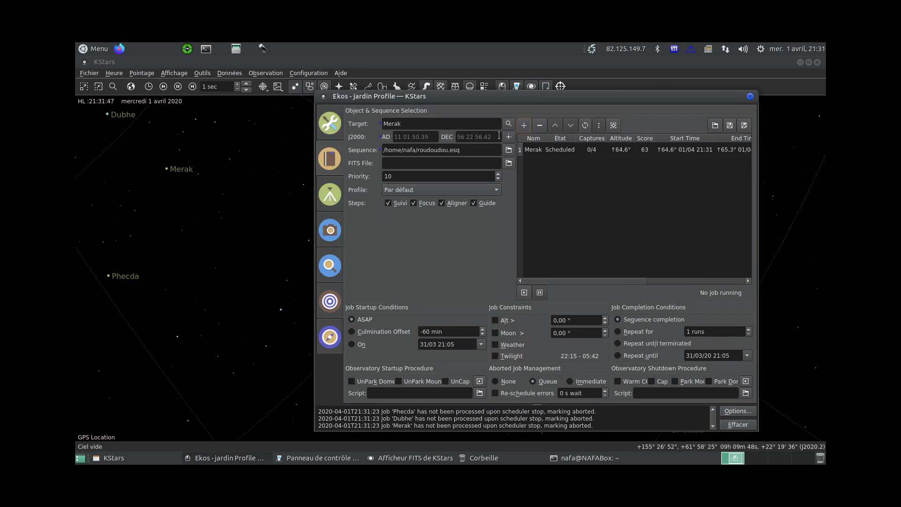
Choose Phecda as the target through the object search and add it as the second job
{"action": "left_click", "coordinate": [508, 124]}
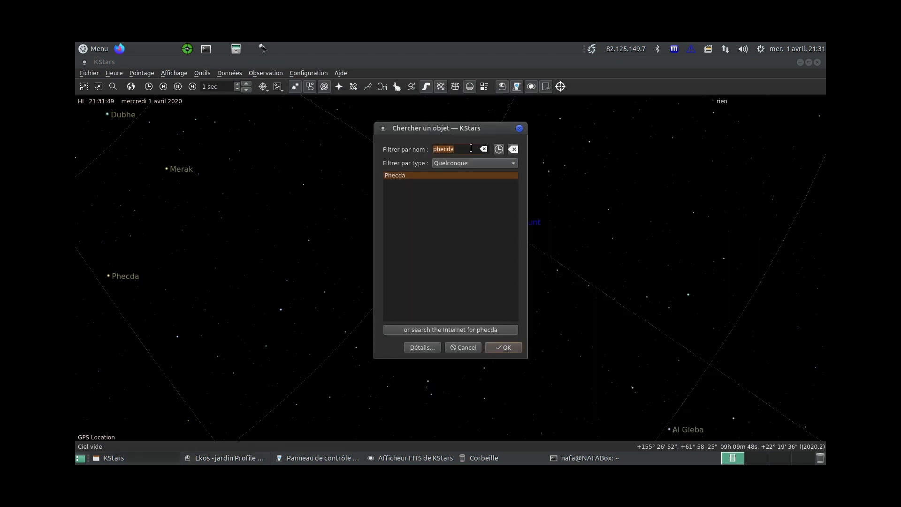
{"action": "left_click", "coordinate": [502, 348]}
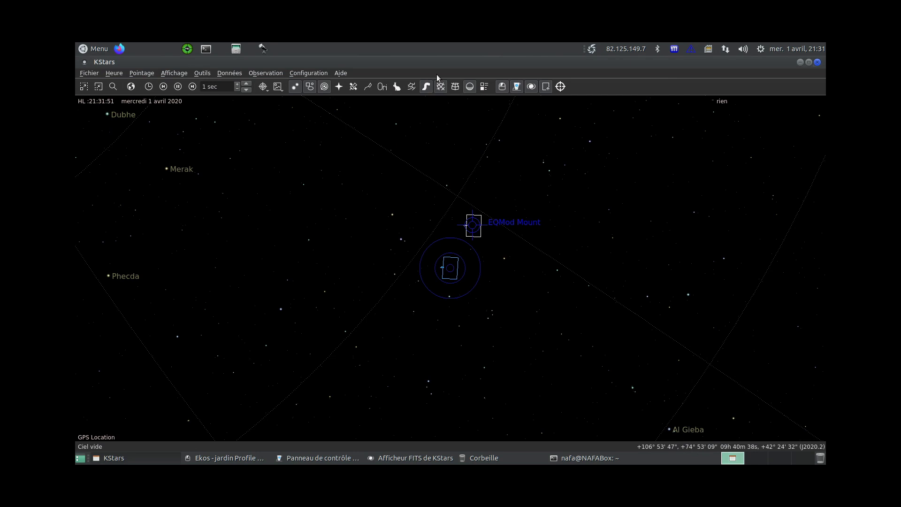
{"action": "left_click", "coordinate": [233, 458]}
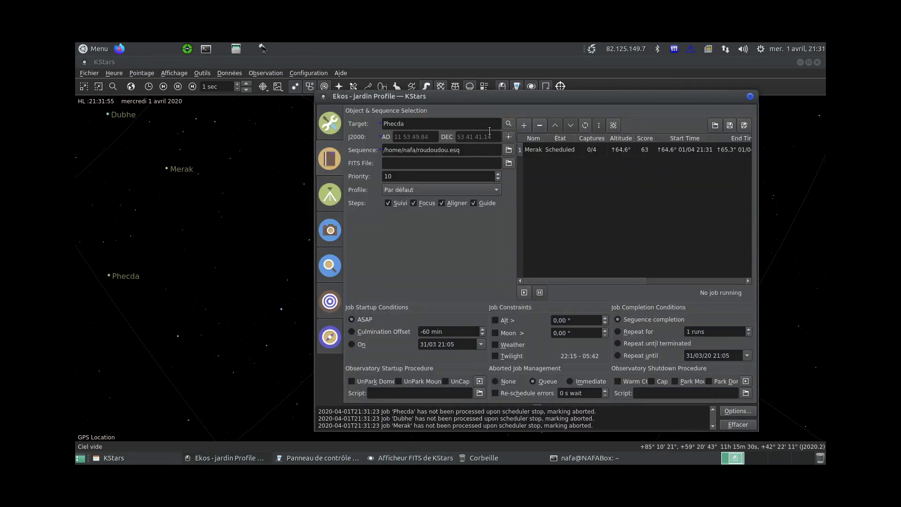
{"action": "left_click", "coordinate": [521, 126]}
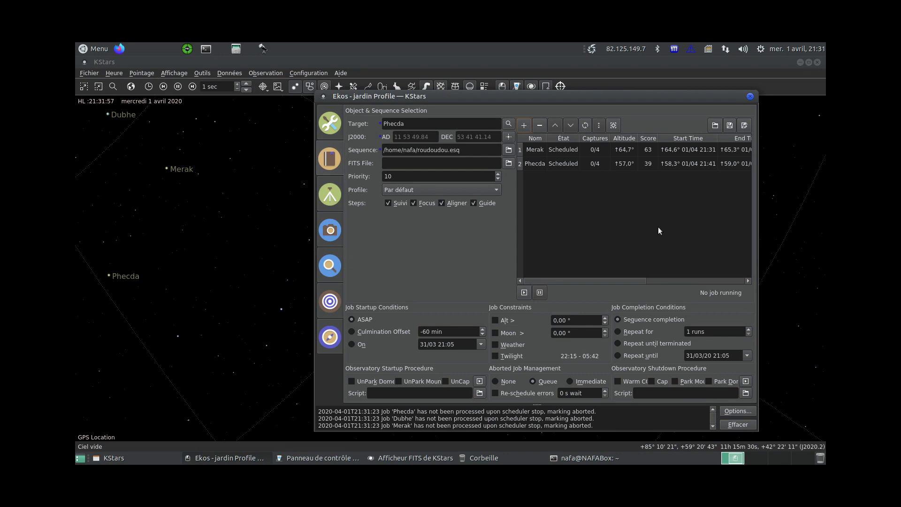
Start the scheduler, uncover the sky map around Merak, and open the Focus module to follow the autofocus run
{"action": "left_click", "coordinate": [525, 293]}
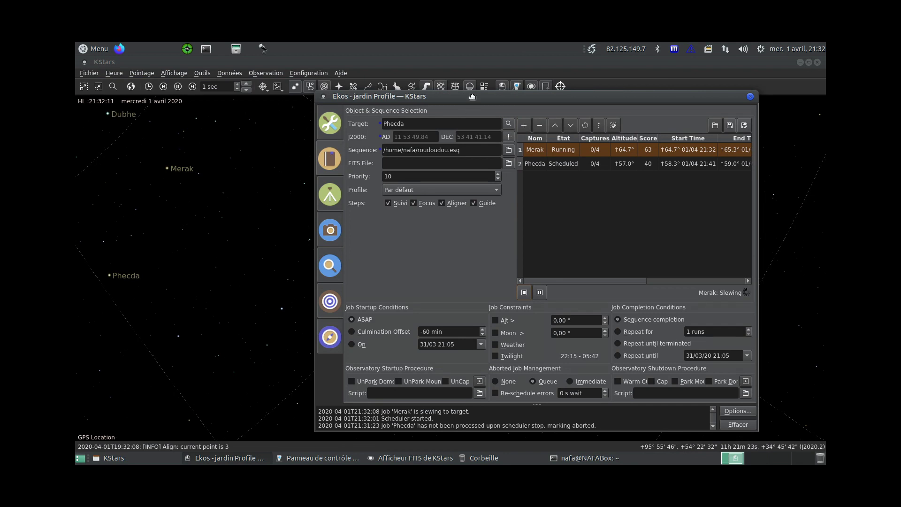
{"action": "left_click_drag", "start_coordinate": [468, 101], "coordinate": [531, 105]}
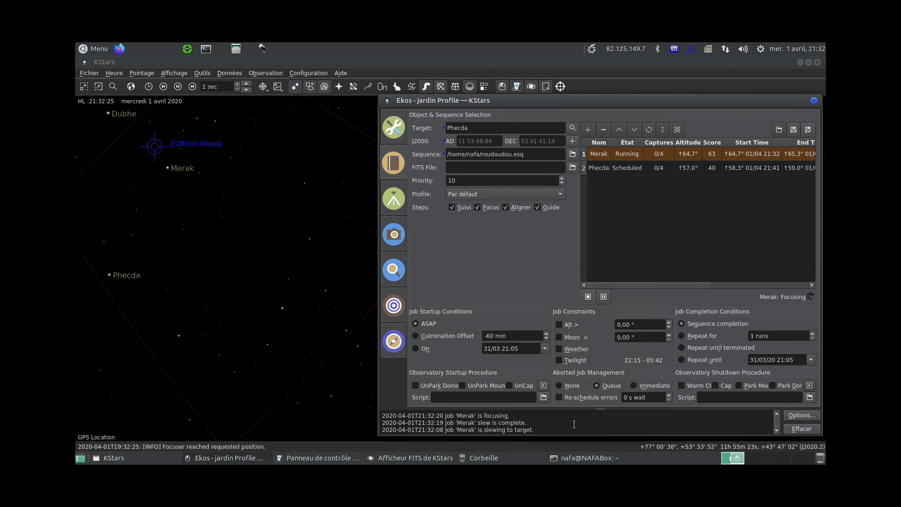
{"action": "left_click", "coordinate": [395, 276]}
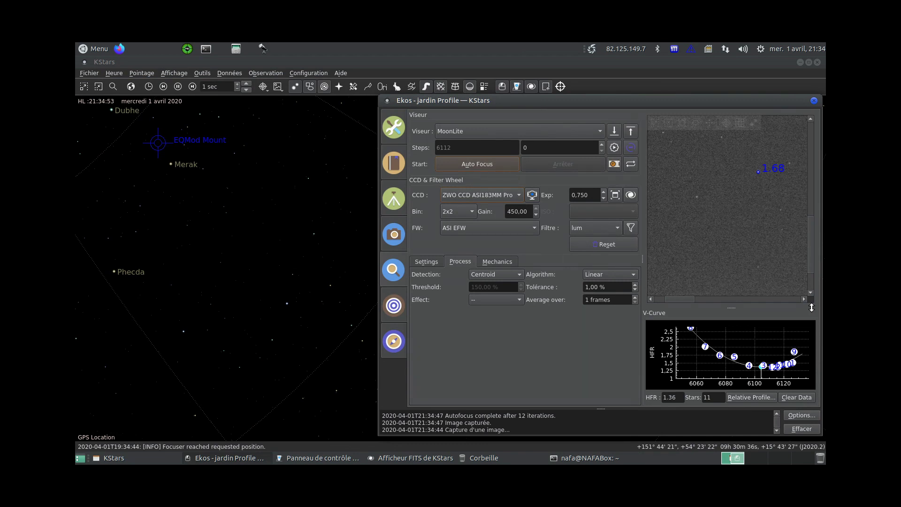
Follow the mount's slew and plate solving for Merak in the Mount and Align modules and on the recentred sky map
{"action": "left_click", "coordinate": [392, 202]}
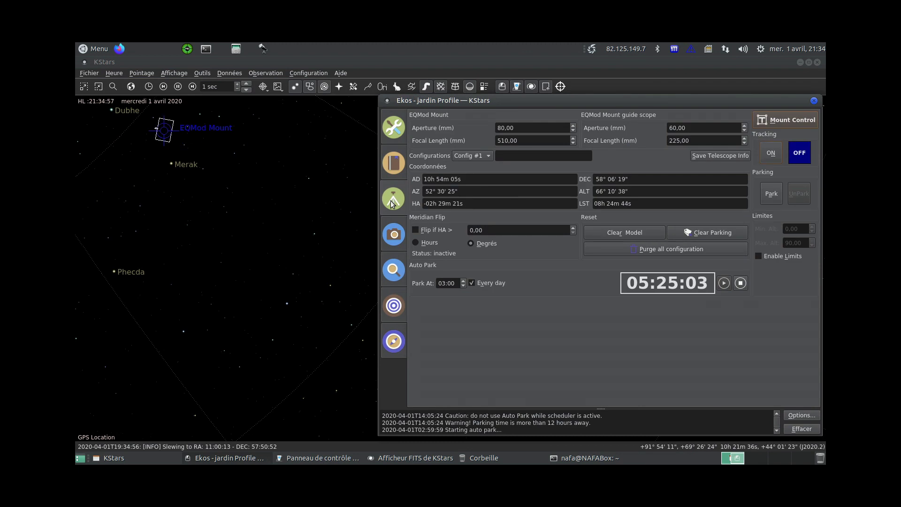
{"action": "left_click", "coordinate": [394, 306]}
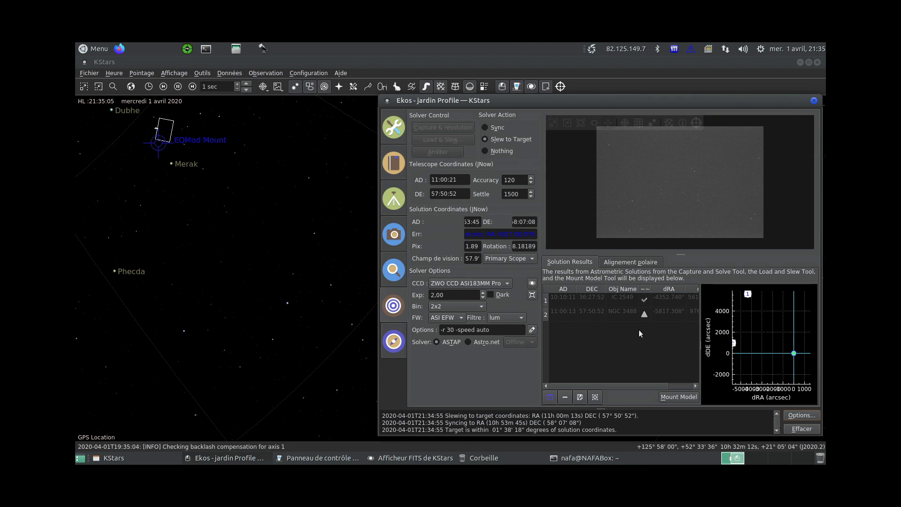
{"action": "left_click", "coordinate": [198, 232]}
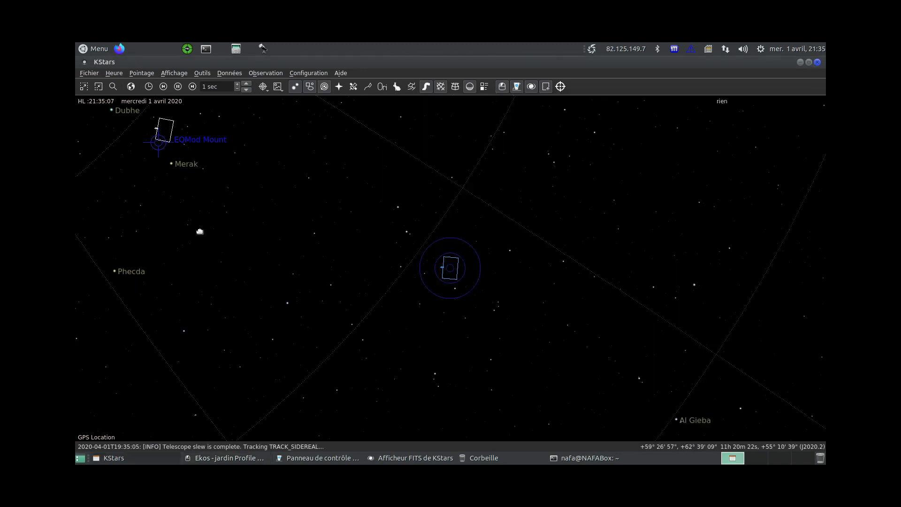
{"action": "mouse_move", "coordinate": [199, 232]}
{"action": "left_mouse_down"}
{"action": "mouse_move", "coordinate": [230, 252]}
{"action": "mouse_move", "coordinate": [342, 286]}
{"action": "mouse_move", "coordinate": [382, 264]}
{"action": "left_mouse_up"}
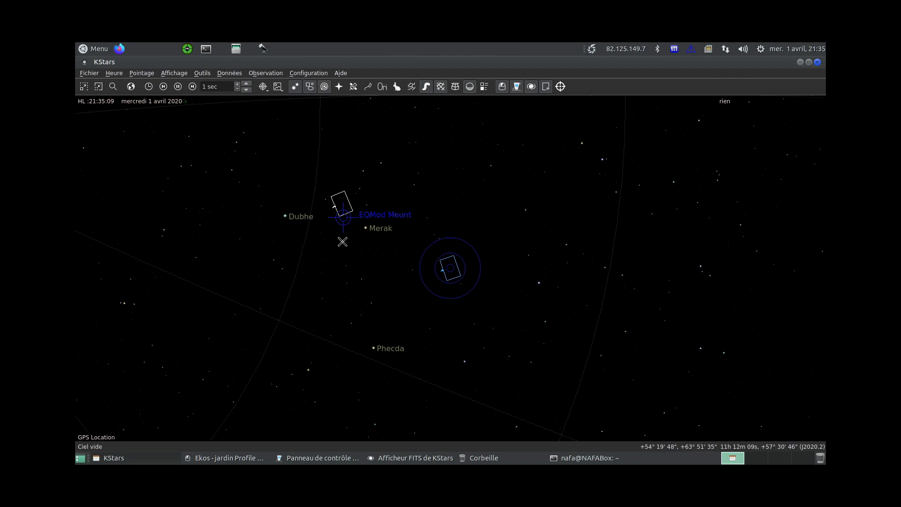
{"action": "left_click", "coordinate": [229, 457]}
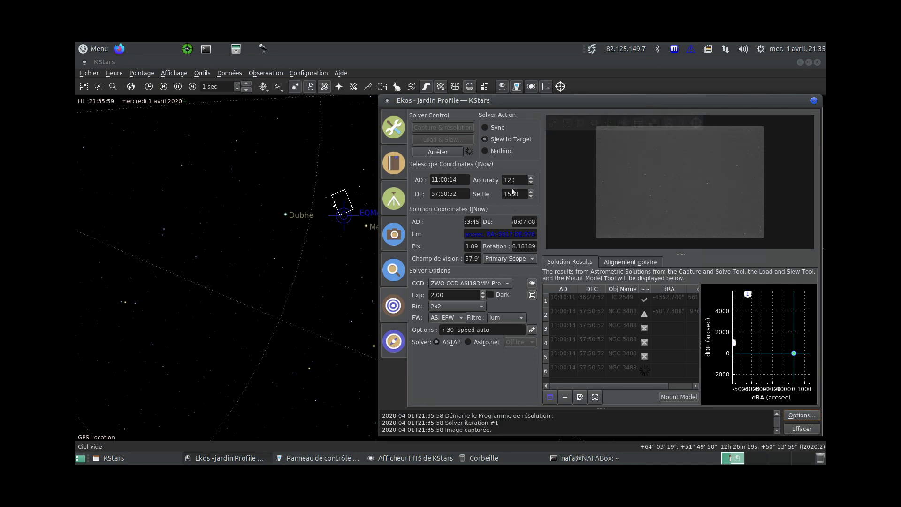
Confirm that the telescope cover is removed and check the Merak job's capture and guiding
{"action": "double_click", "coordinate": [457, 293]}
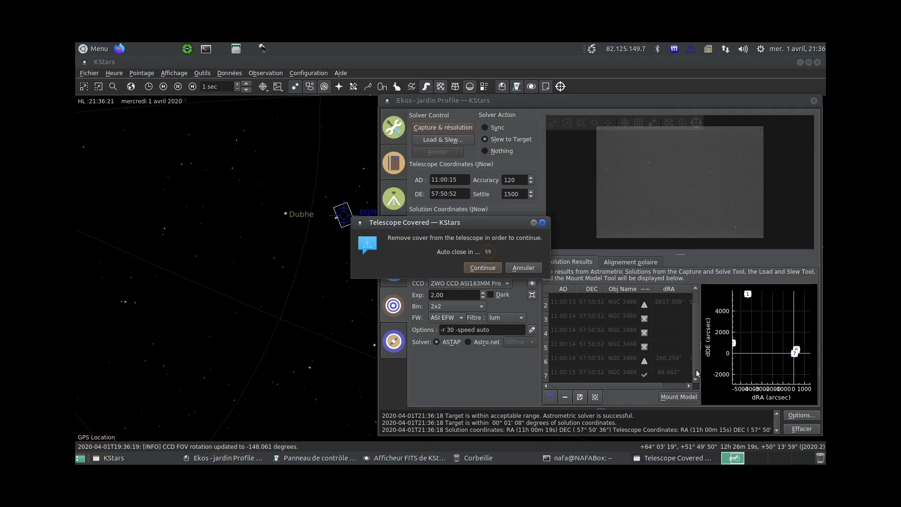
{"action": "left_click", "coordinate": [483, 268]}
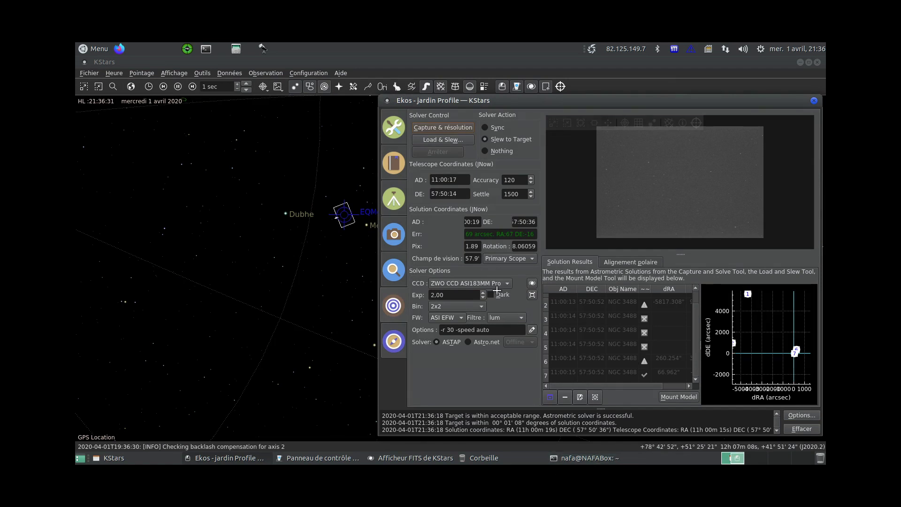
{"action": "left_click", "coordinate": [398, 202]}
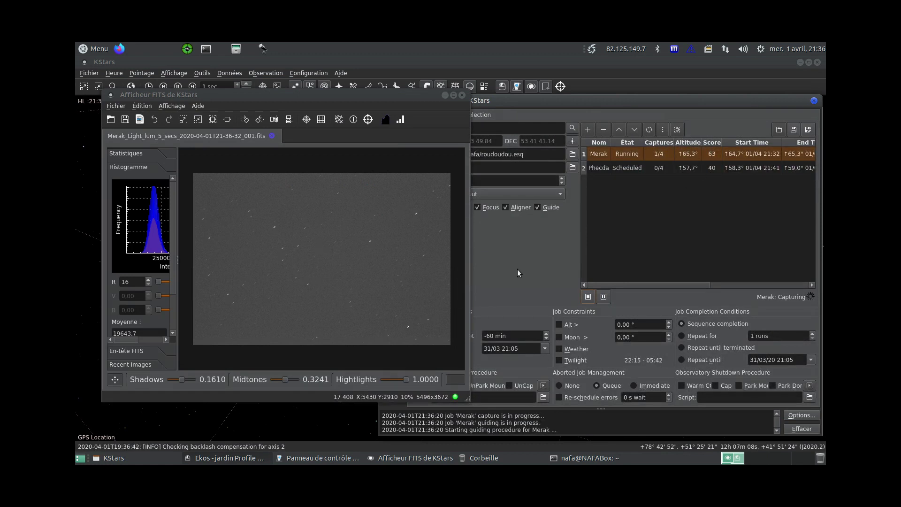
{"action": "left_click", "coordinate": [601, 104]}
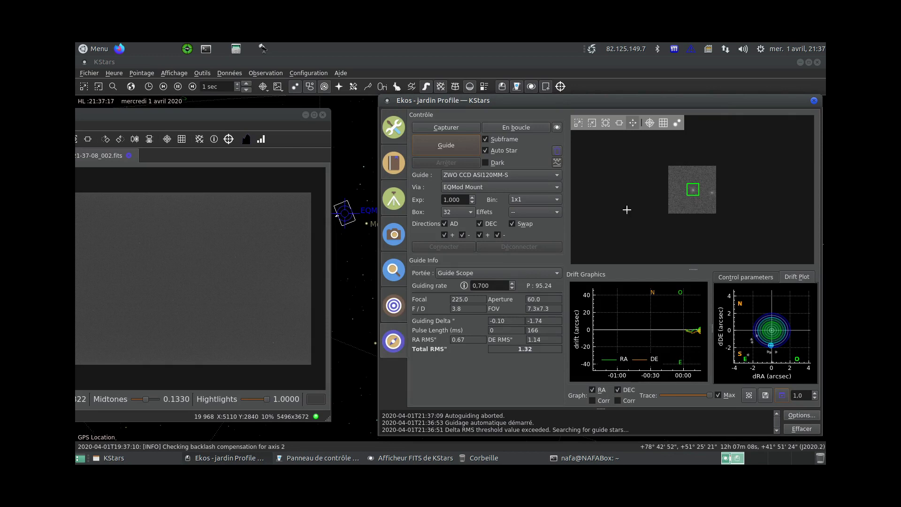
Watch the mount slew to Phecda in the Mount module and on the sky map, and return to the Ekos window
{"action": "left_click", "coordinate": [394, 204]}
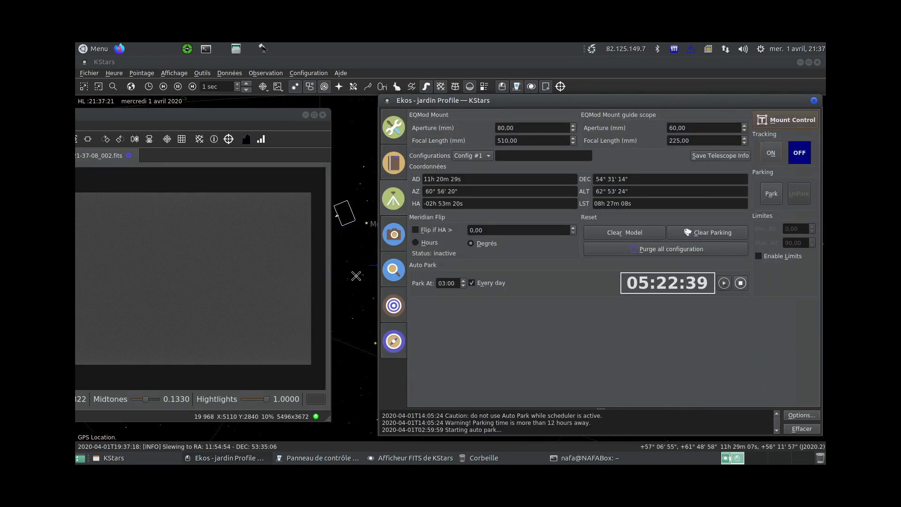
{"action": "left_click", "coordinate": [359, 275]}
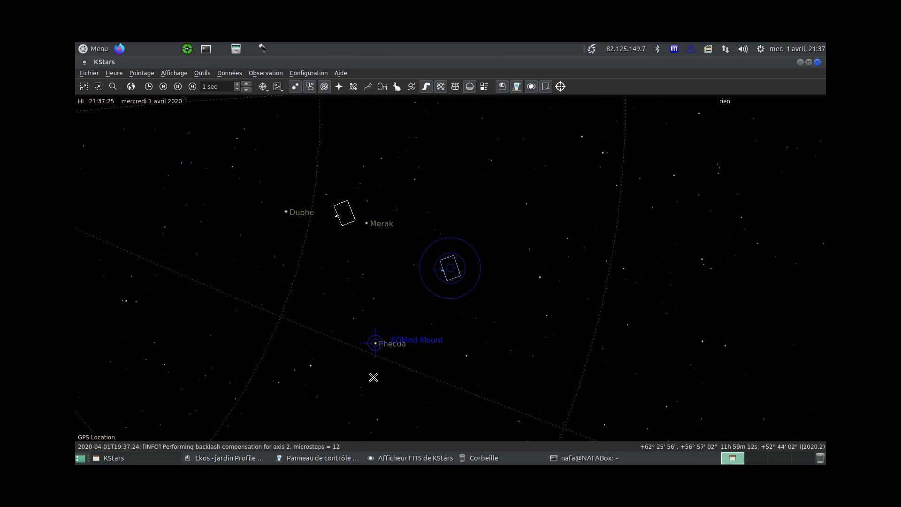
{"action": "left_click", "coordinate": [234, 458]}
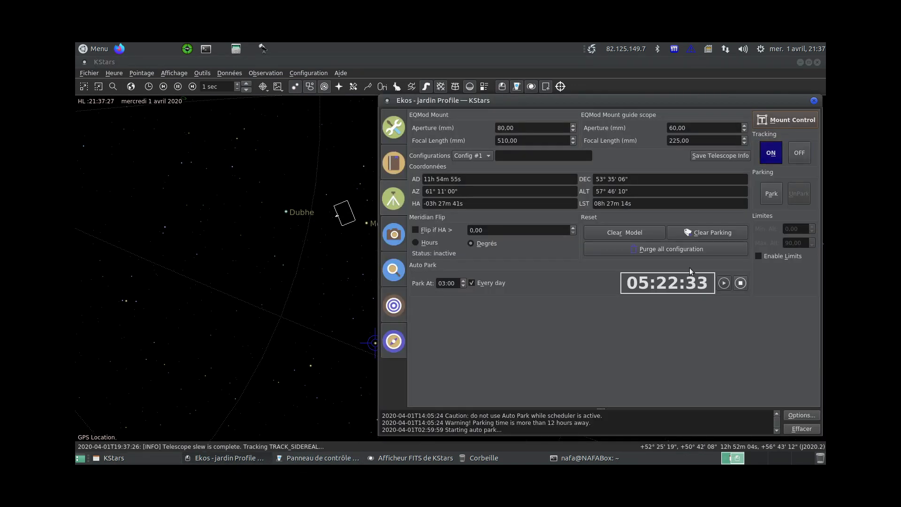
Follow Phecda's autofocus run with the ha filter in the Focus module, checking the Align and Scheduler modules in between
{"action": "left_click", "coordinate": [392, 272]}
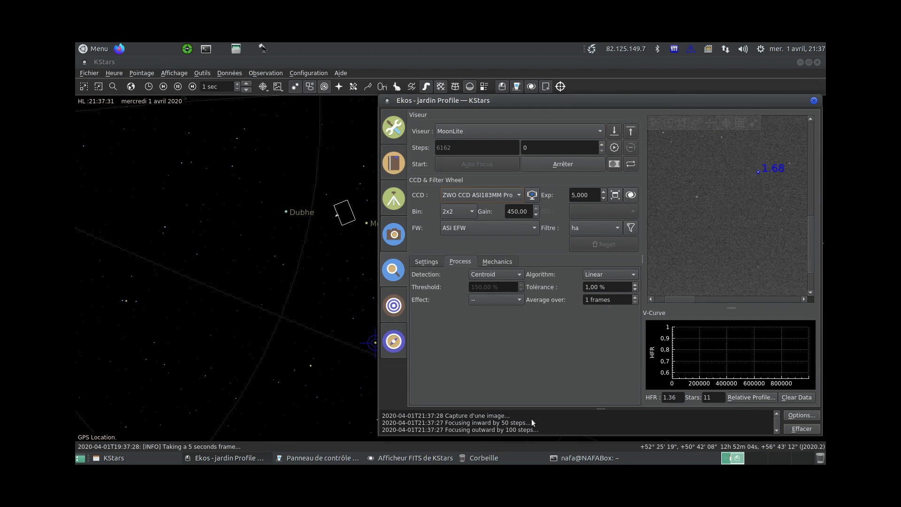
{"action": "left_click", "coordinate": [396, 314]}
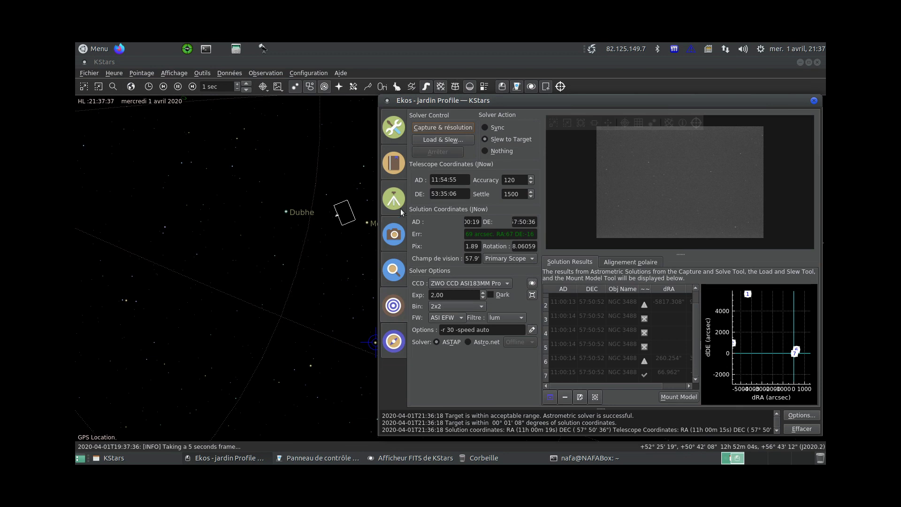
{"action": "left_click", "coordinate": [387, 162]}
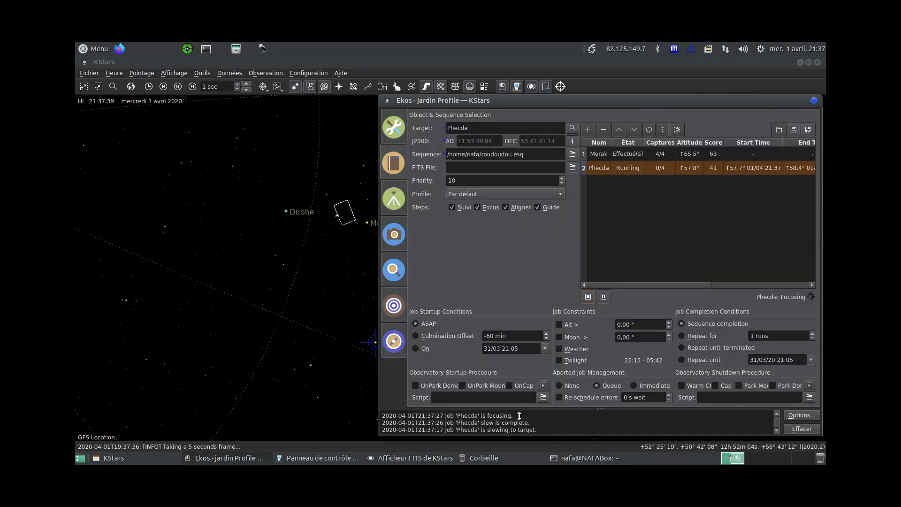
{"action": "left_click", "coordinate": [394, 270]}
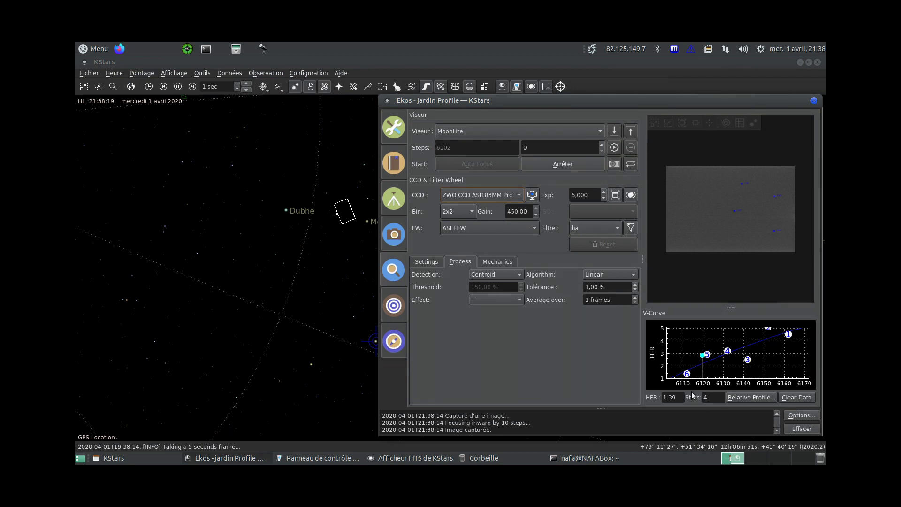
{"action": "mouse_move", "coordinate": [685, 378]}
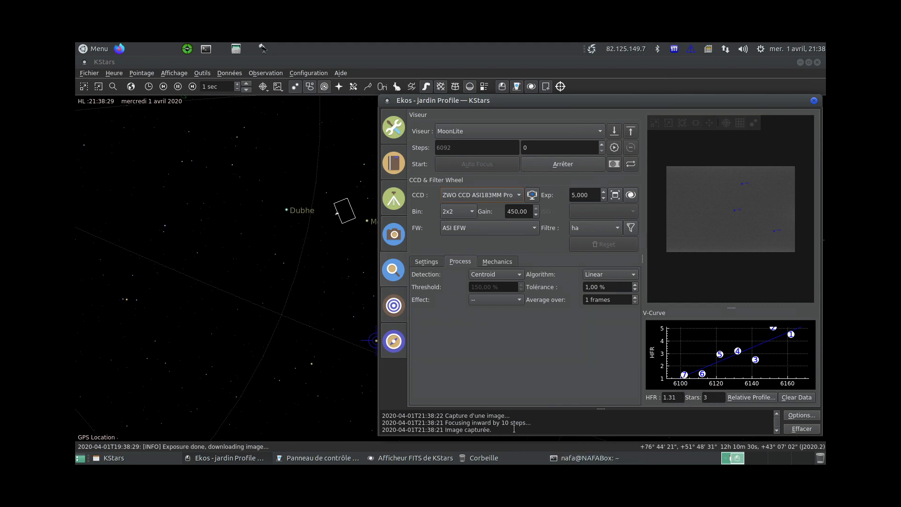
{"action": "mouse_move", "coordinate": [633, 275]}
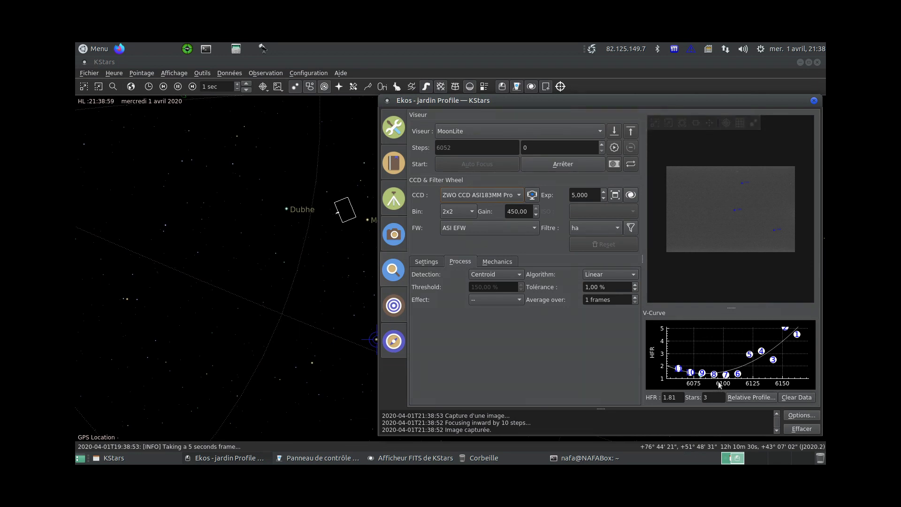
{"action": "mouse_move", "coordinate": [700, 372]}
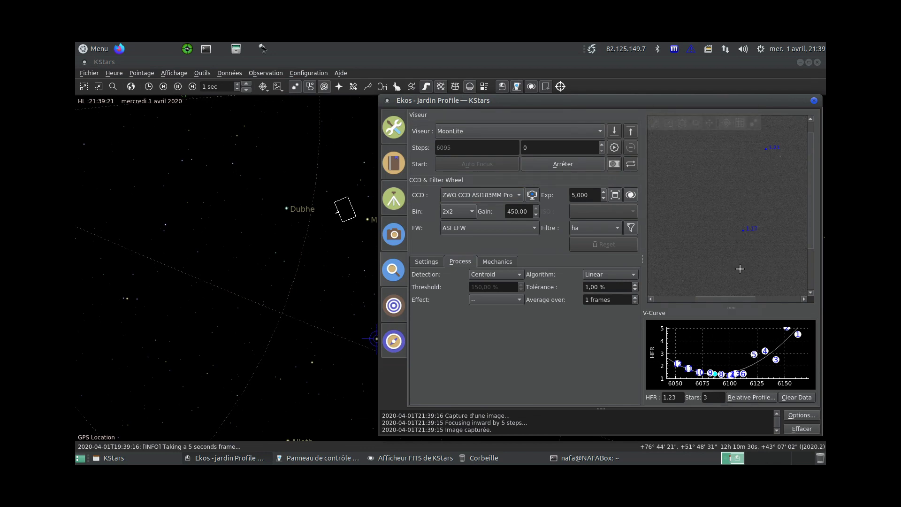
{"action": "scroll", "coordinate": [772, 170], "scroll_direction": "up", "scroll_amount": 2}
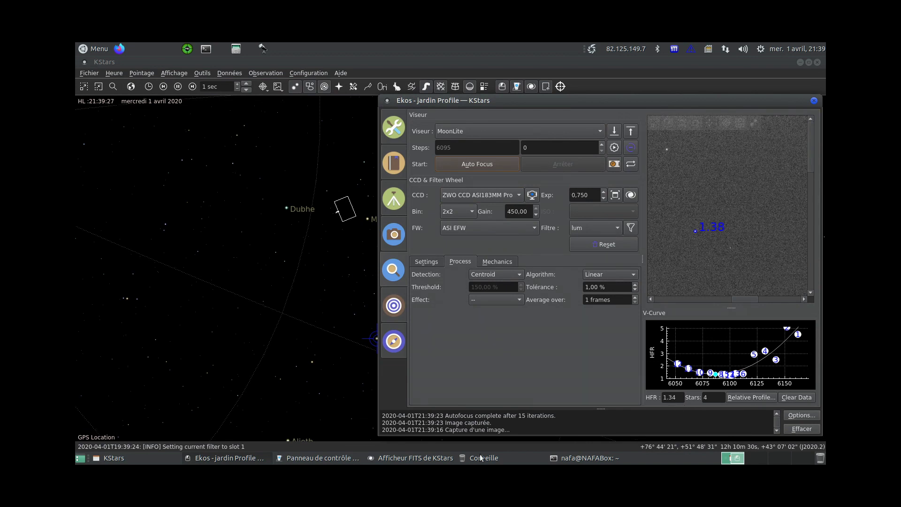
Check Phecda's status in the Scheduler and follow its plate-solving iterations in the Align module's solution results
{"action": "left_click", "coordinate": [400, 173]}
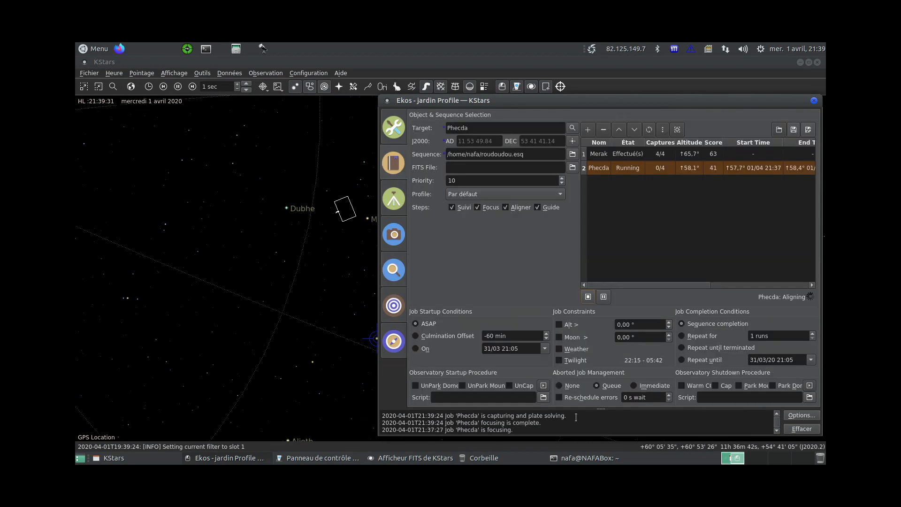
{"action": "left_click", "coordinate": [393, 304]}
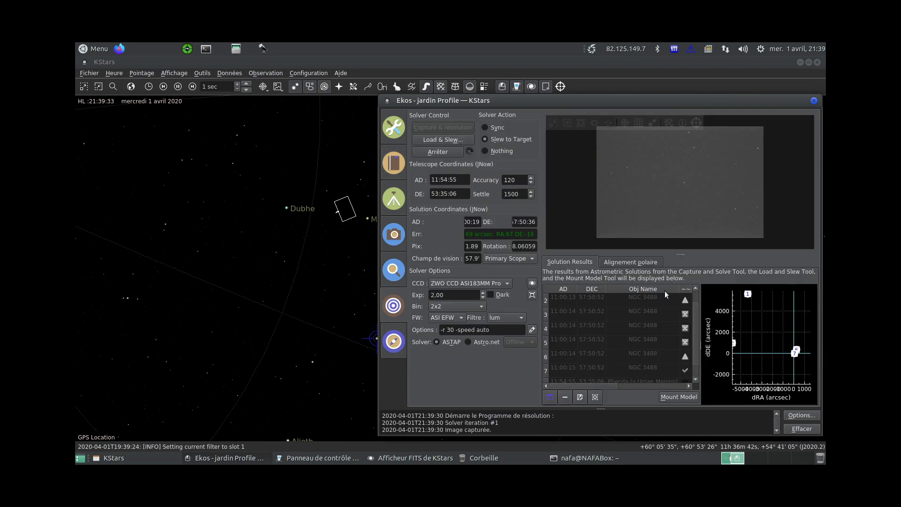
{"action": "left_click", "coordinate": [695, 379]}
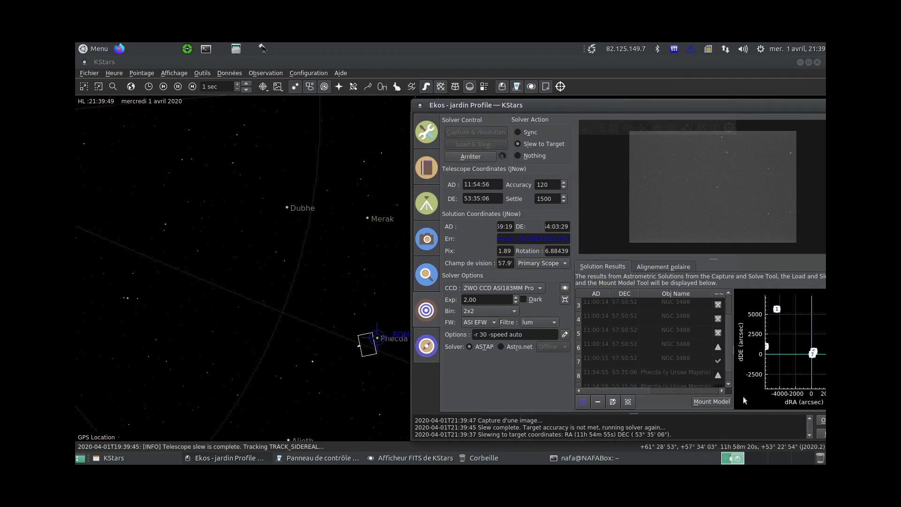
{"action": "left_click", "coordinate": [728, 384]}
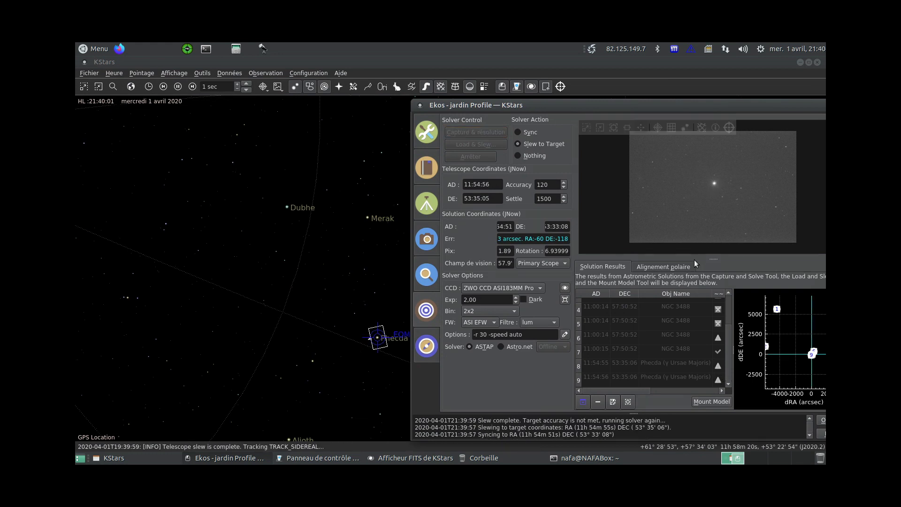
{"action": "left_click", "coordinate": [728, 382]}
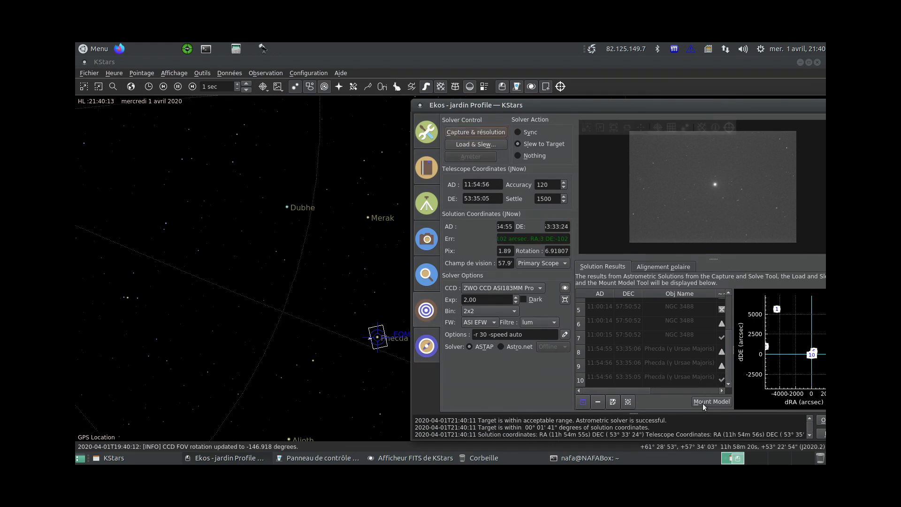
Monitor Phecda's job status, lum and ha captures and guiding, and bring the whole Ekos window into view
{"action": "left_click", "coordinate": [427, 171]}
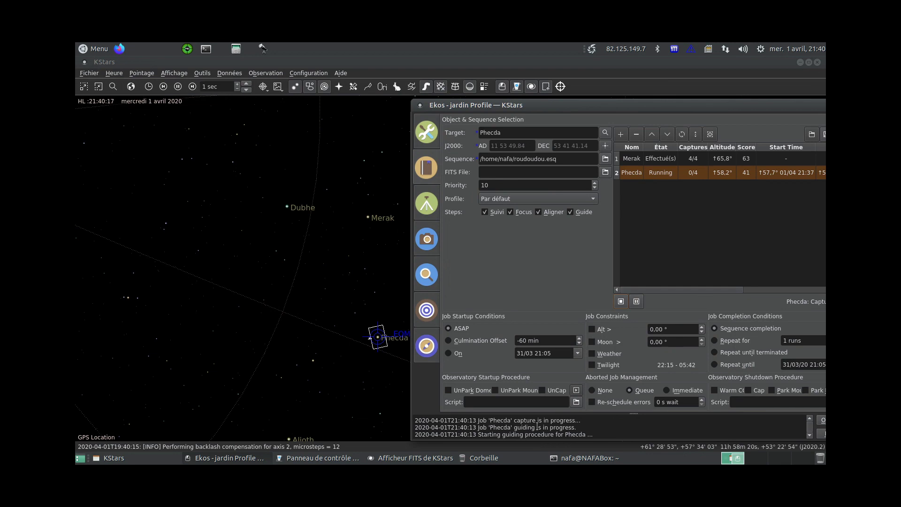
{"action": "left_click", "coordinate": [427, 242]}
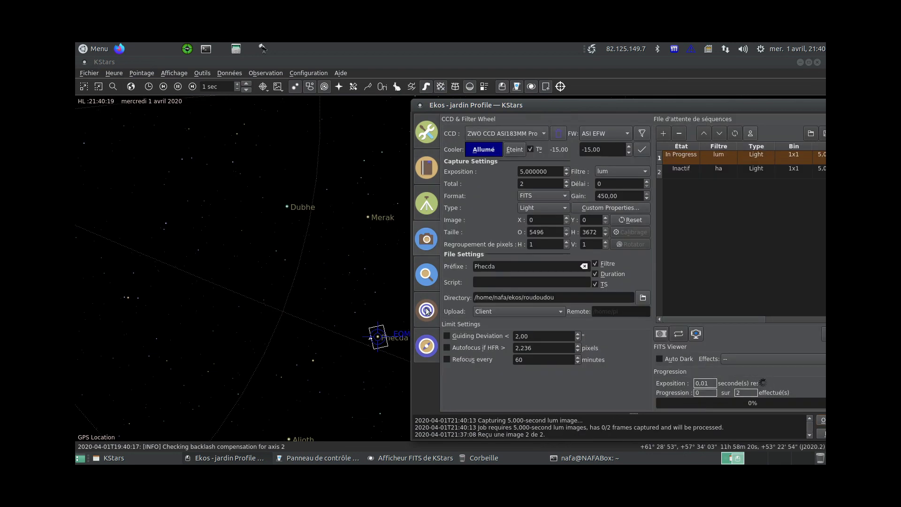
{"action": "left_click", "coordinate": [427, 311]}
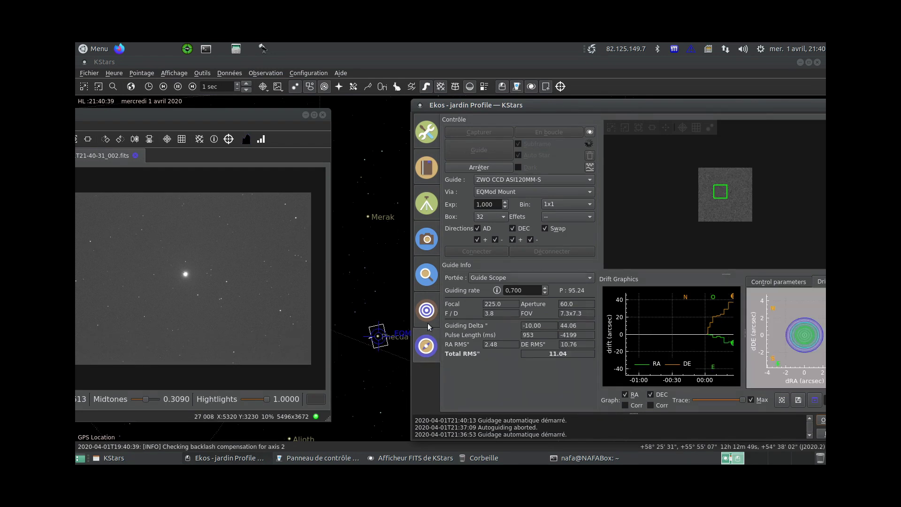
{"action": "left_click", "coordinate": [428, 239]}
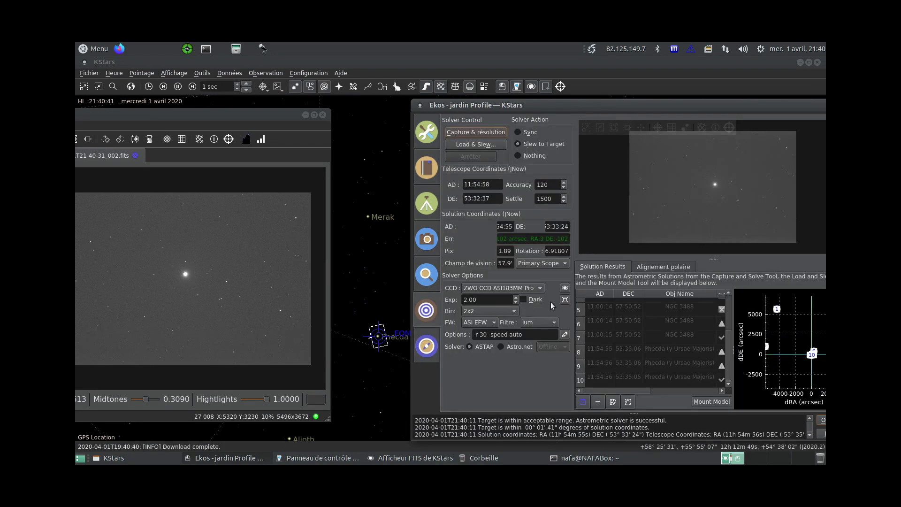
{"action": "left_click", "coordinate": [428, 240]}
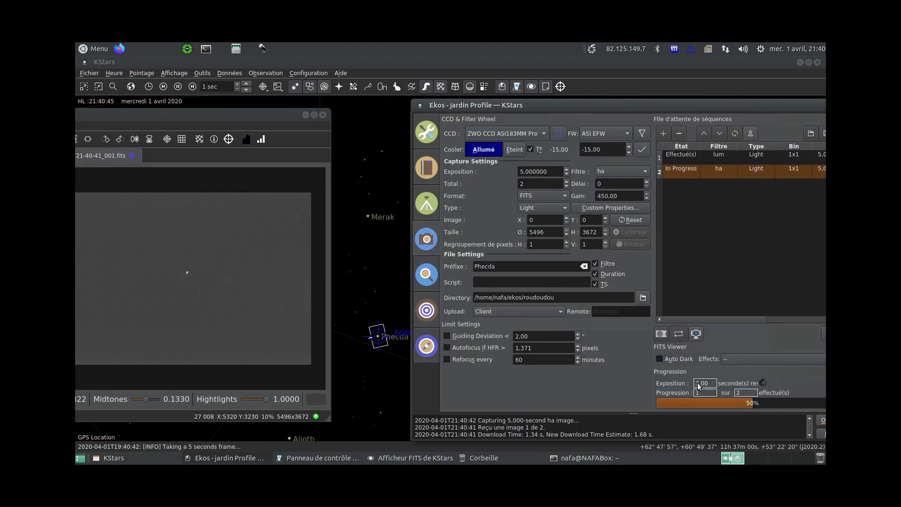
{"action": "left_click_drag", "start_coordinate": [704, 113], "coordinate": [604, 106]}
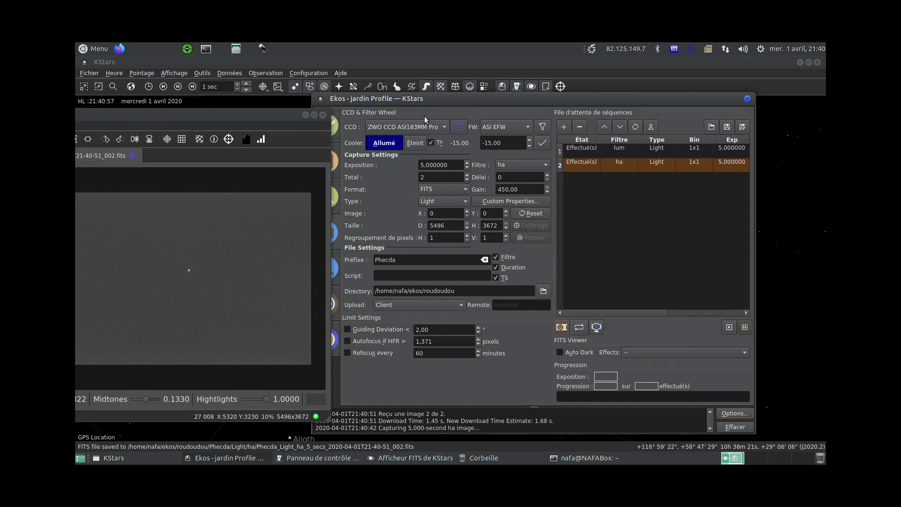
{"action": "left_click_drag", "start_coordinate": [434, 101], "coordinate": [504, 99]}
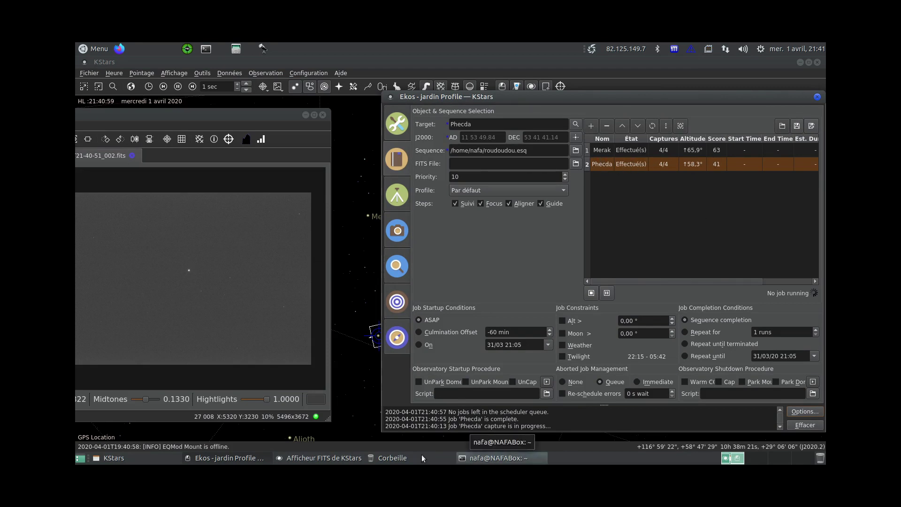
Switch to the file manager and open ekos/roudoudou/Merak/Light/lum in the home folder to inspect Merak's saved lum images
{"action": "left_click", "coordinate": [392, 457]}
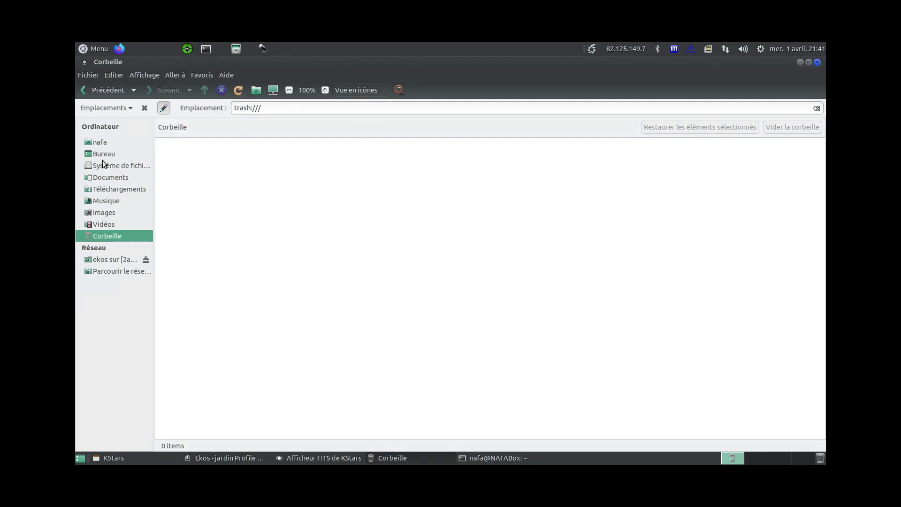
{"action": "left_click", "coordinate": [100, 142]}
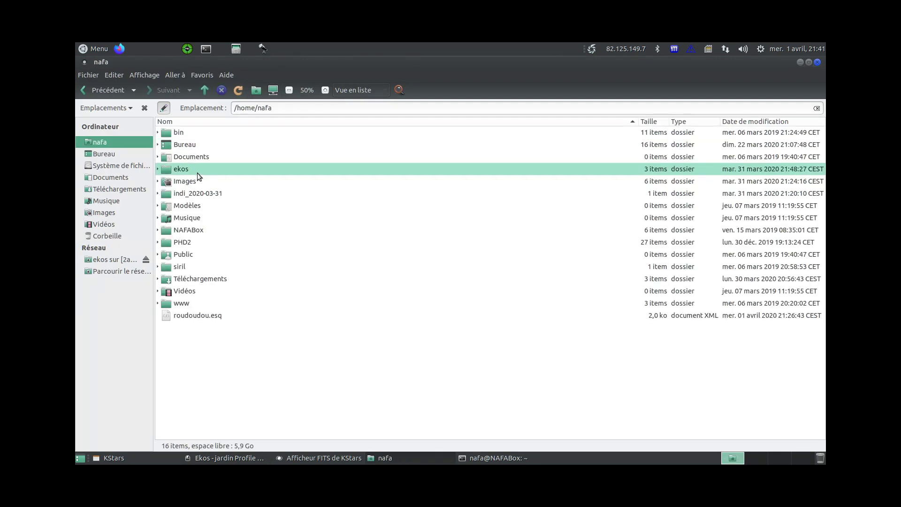
{"action": "double_click", "coordinate": [197, 172]}
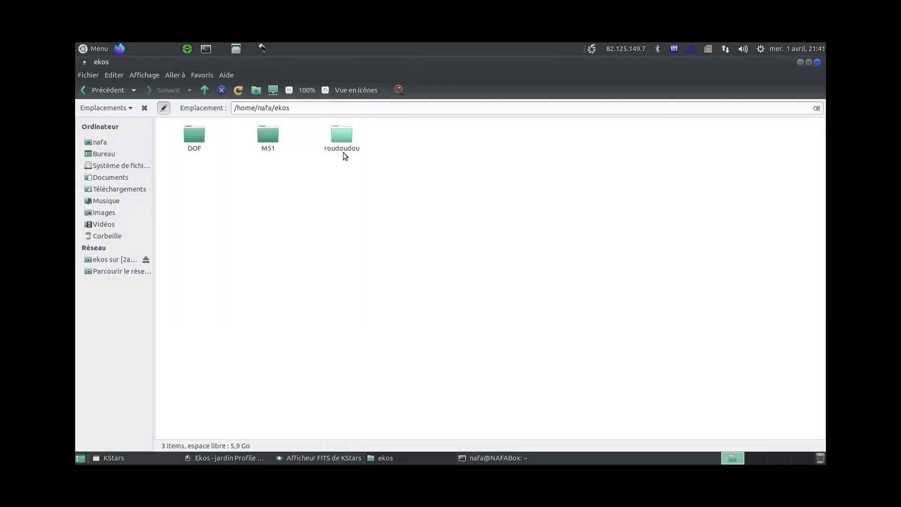
{"action": "double_click", "coordinate": [344, 137]}
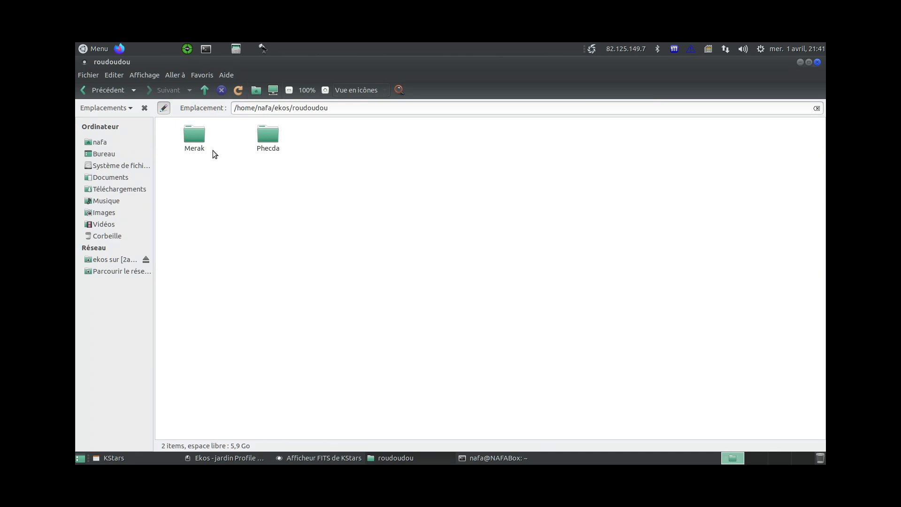
{"action": "double_click", "coordinate": [195, 137]}
{"action": "double_click", "coordinate": [202, 148]}
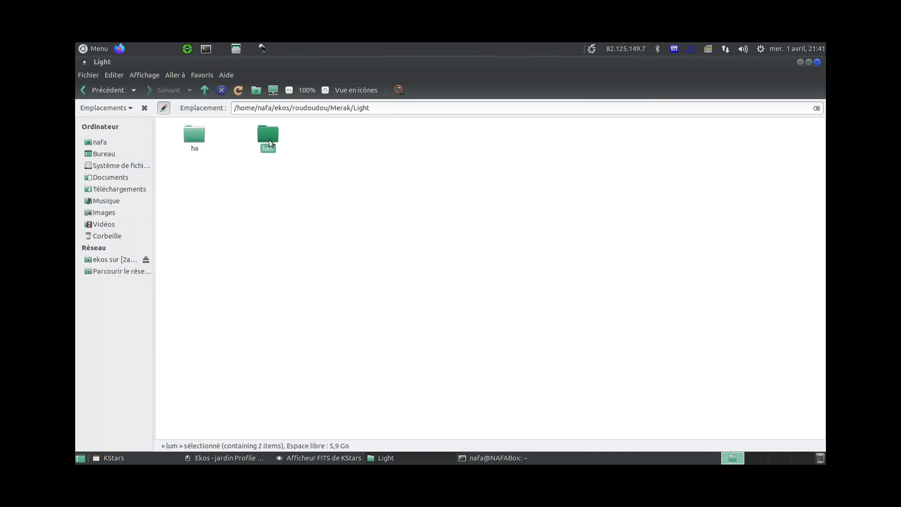
{"action": "double_click", "coordinate": [268, 139]}
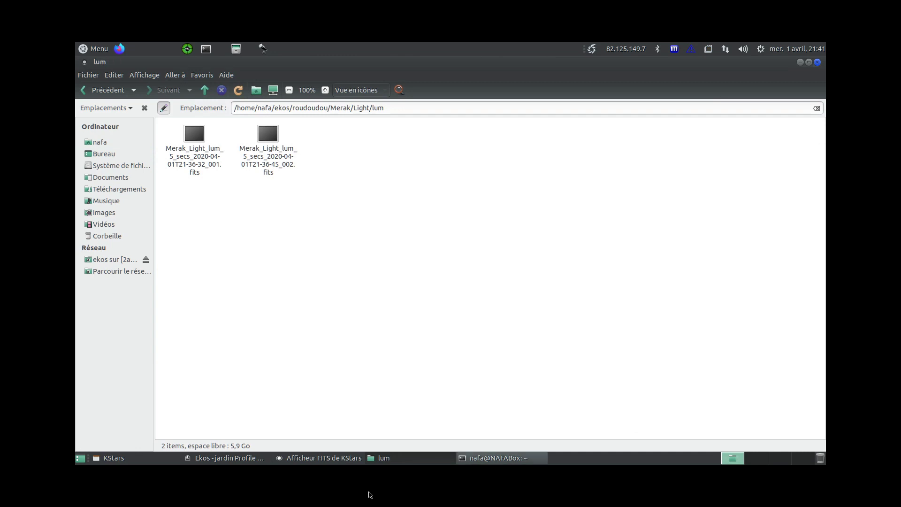
Return to the Ekos window and move it toward the middle of the desktop to review the Scheduler's job list
{"action": "left_click", "coordinate": [228, 458]}
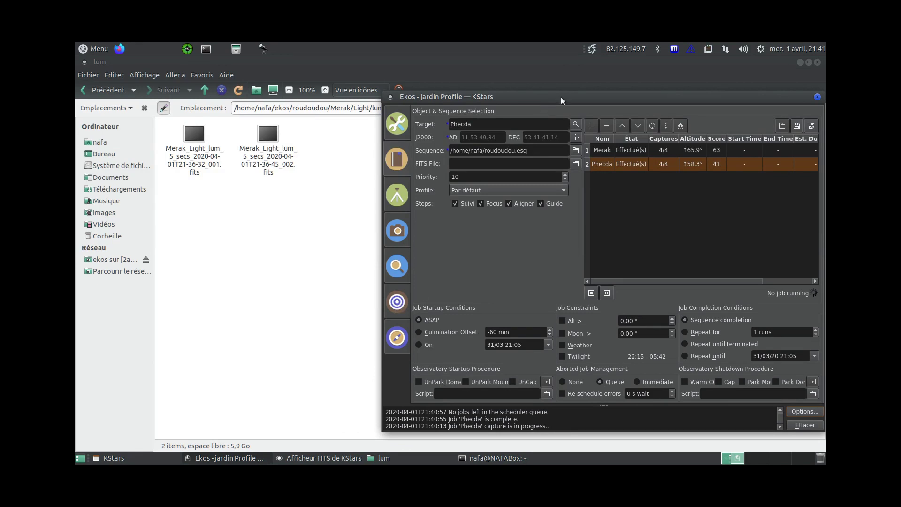
{"action": "left_click_drag", "start_coordinate": [560, 103], "coordinate": [488, 107]}
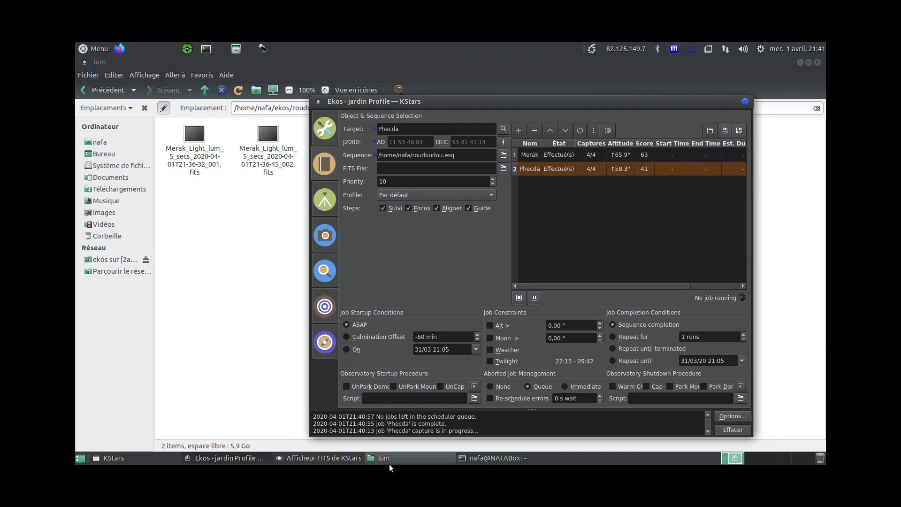
{"action": "left_click", "coordinate": [236, 459]}
{"action": "left_click", "coordinate": [237, 460]}
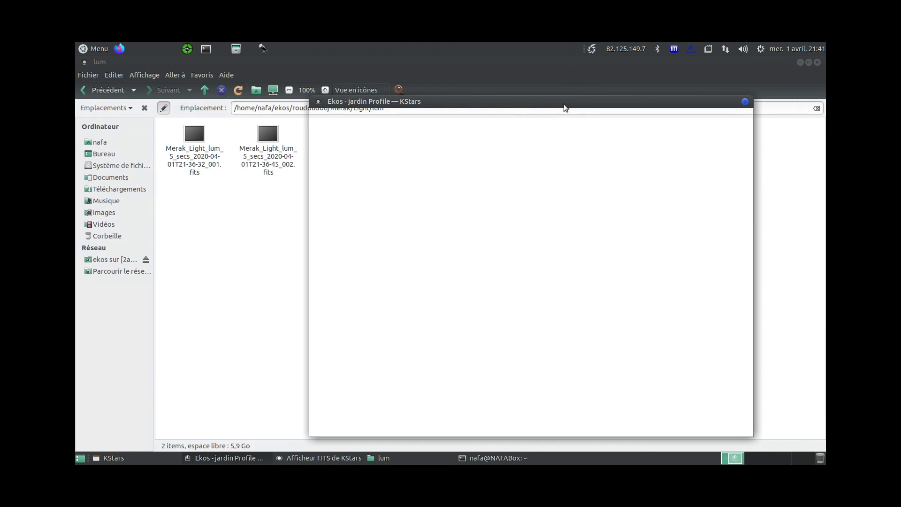
{"action": "left_click_drag", "start_coordinate": [564, 103], "coordinate": [537, 105]}
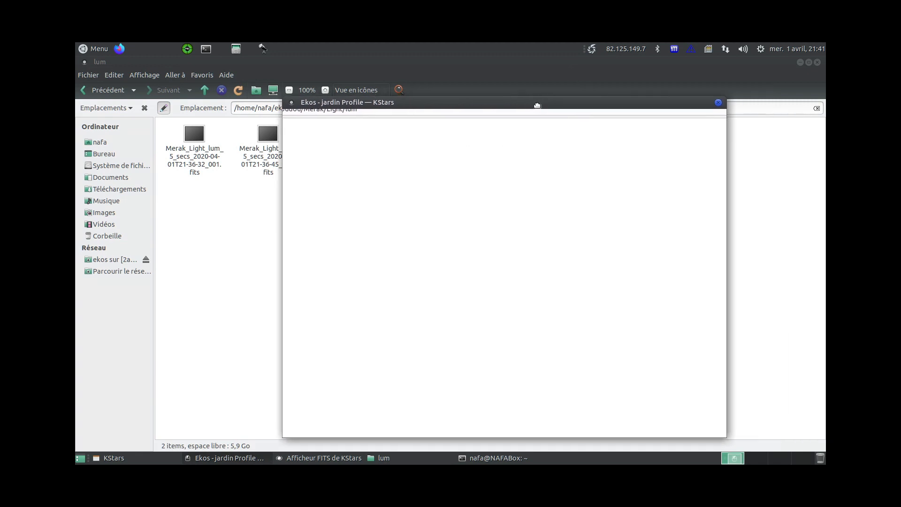